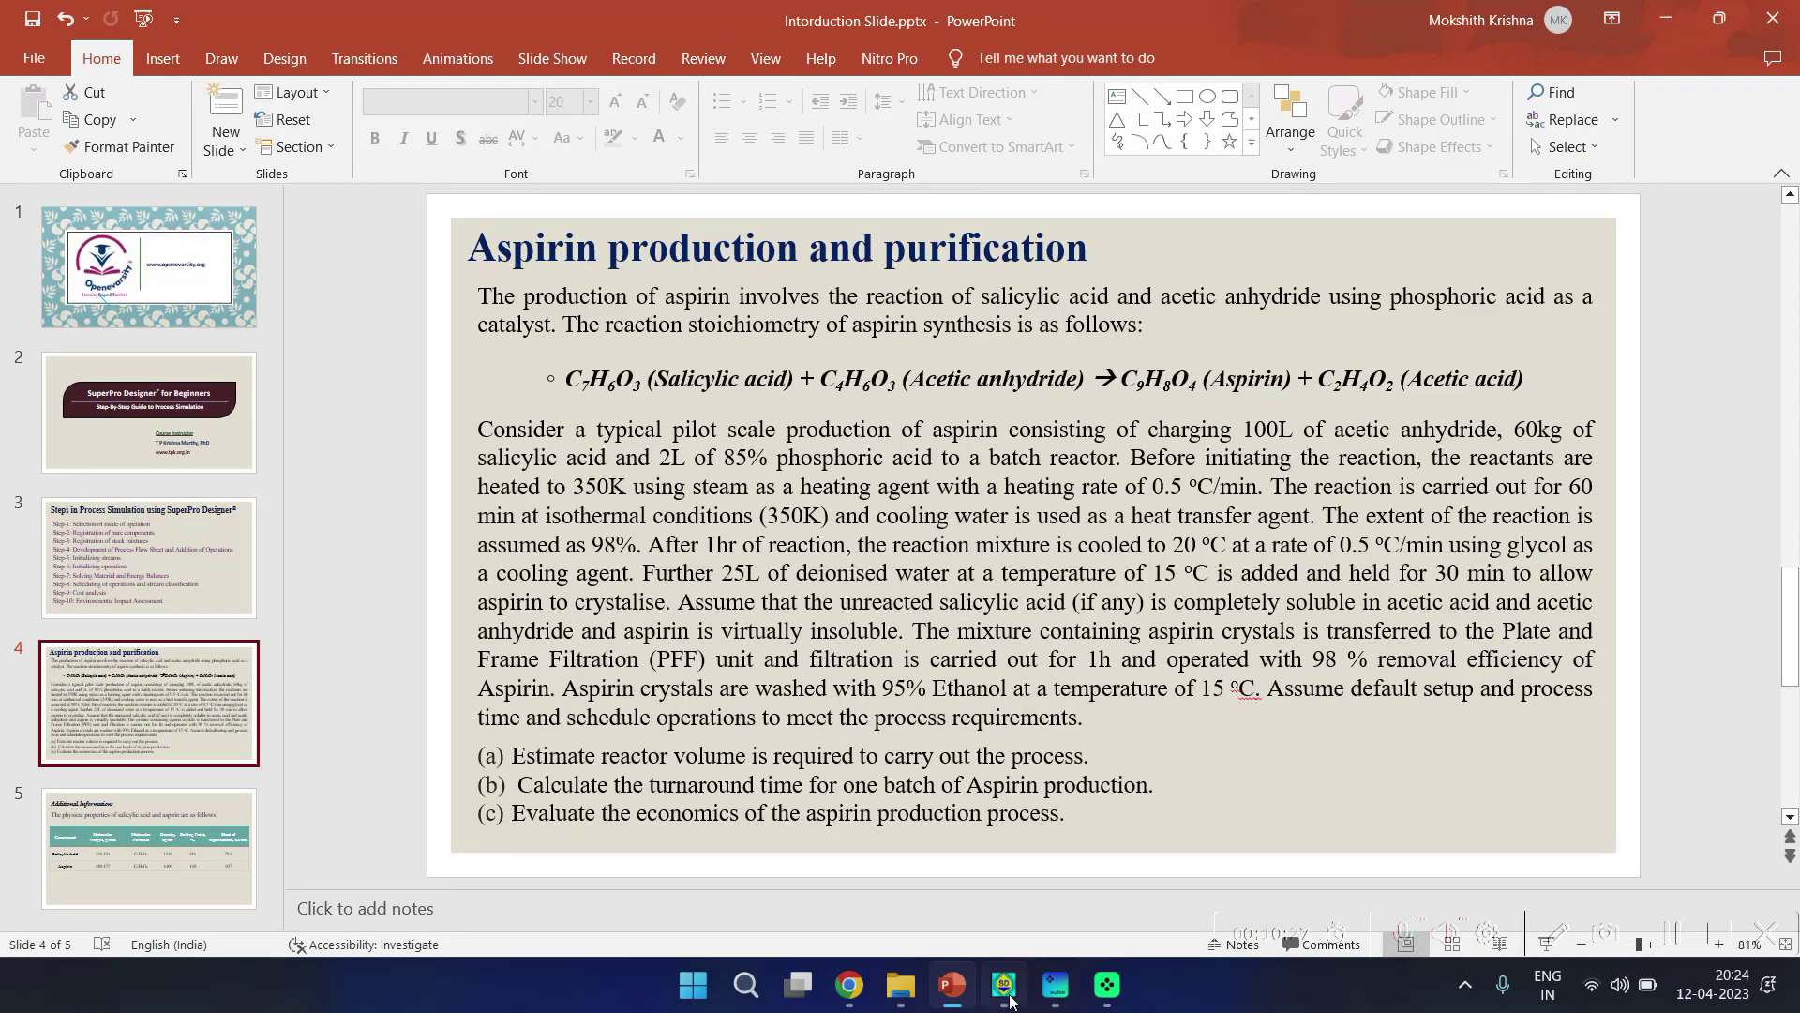
Step: Switch to SuperPro Designer and move its startup dialog higher on the screen
click(1010, 1002)
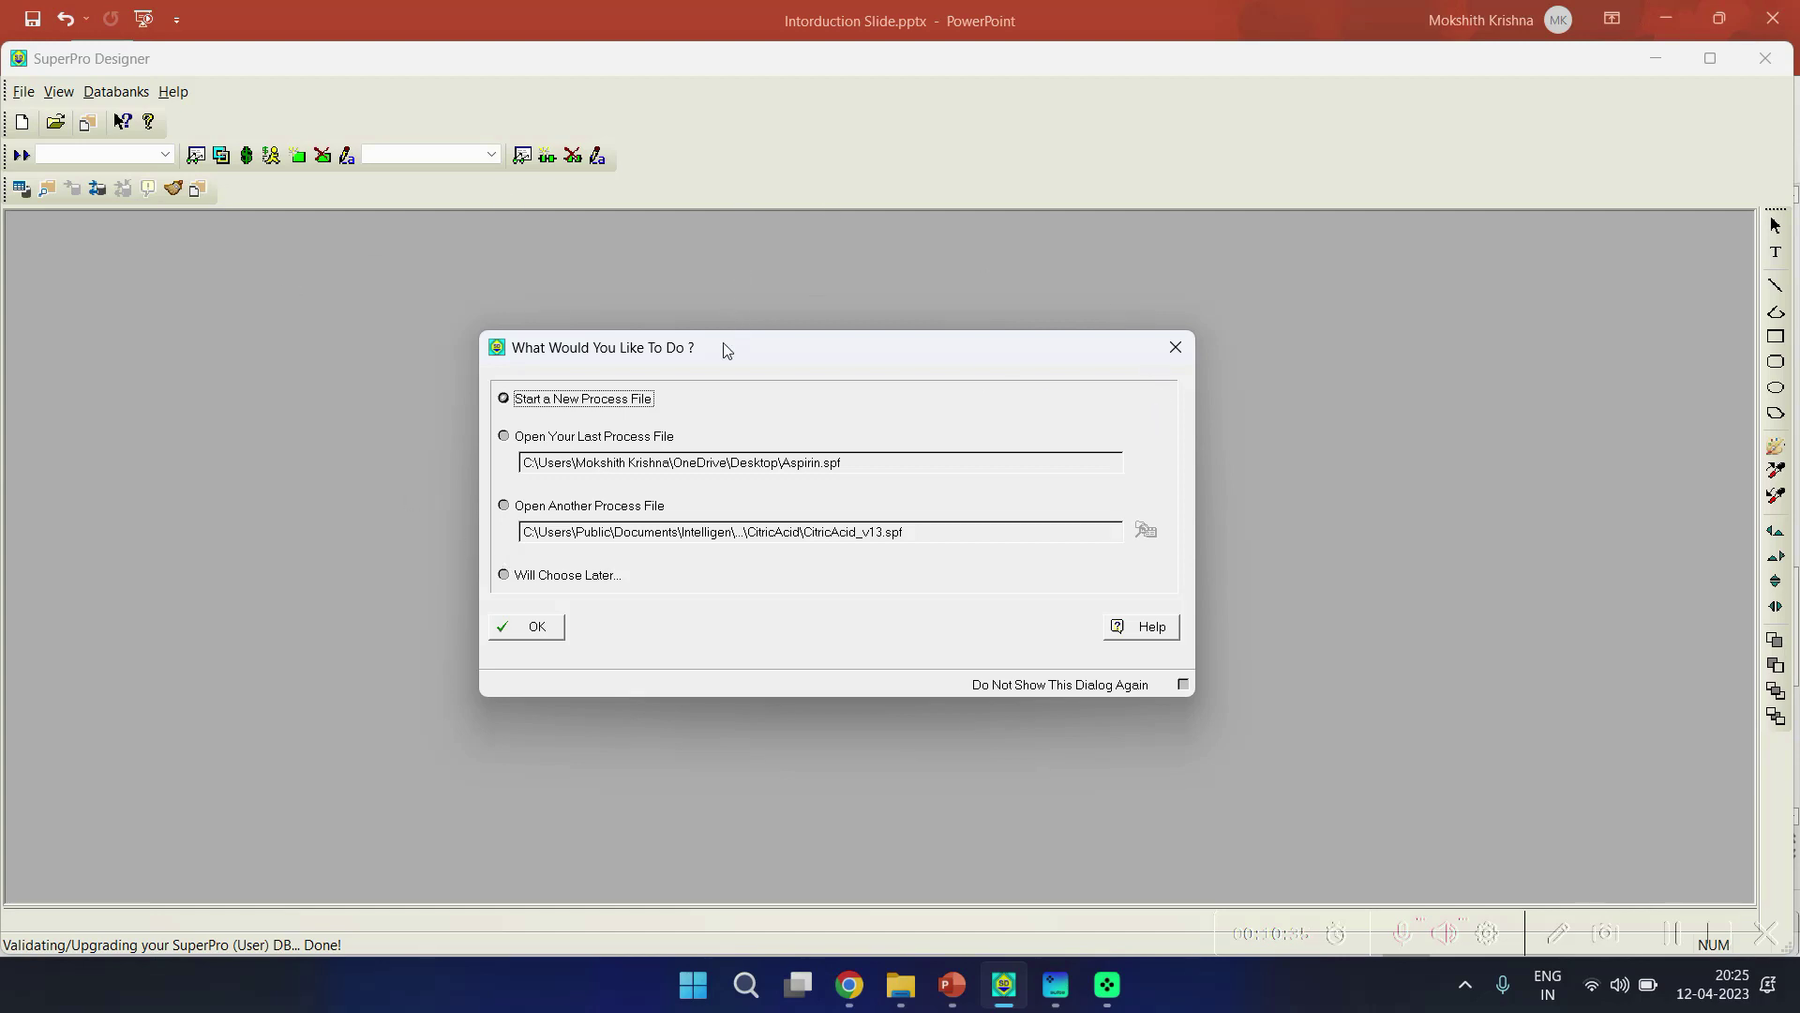
drag(721, 345, 726, 280)
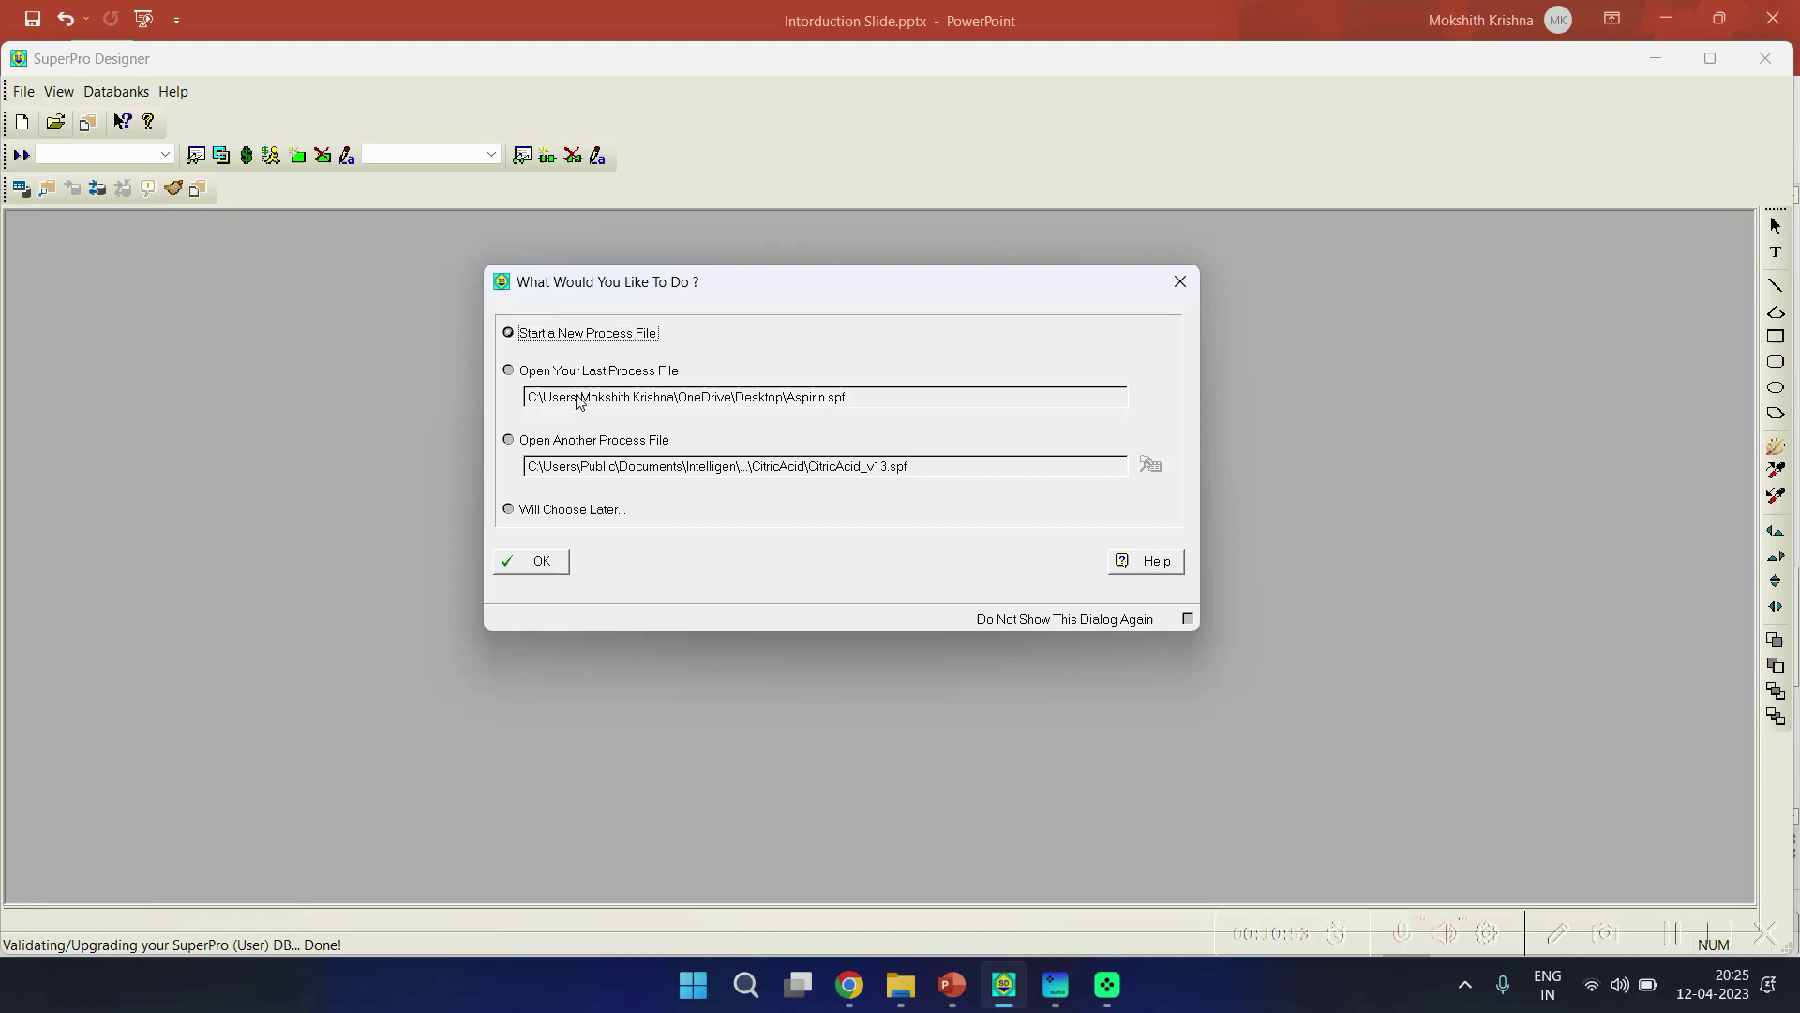
click(586, 448)
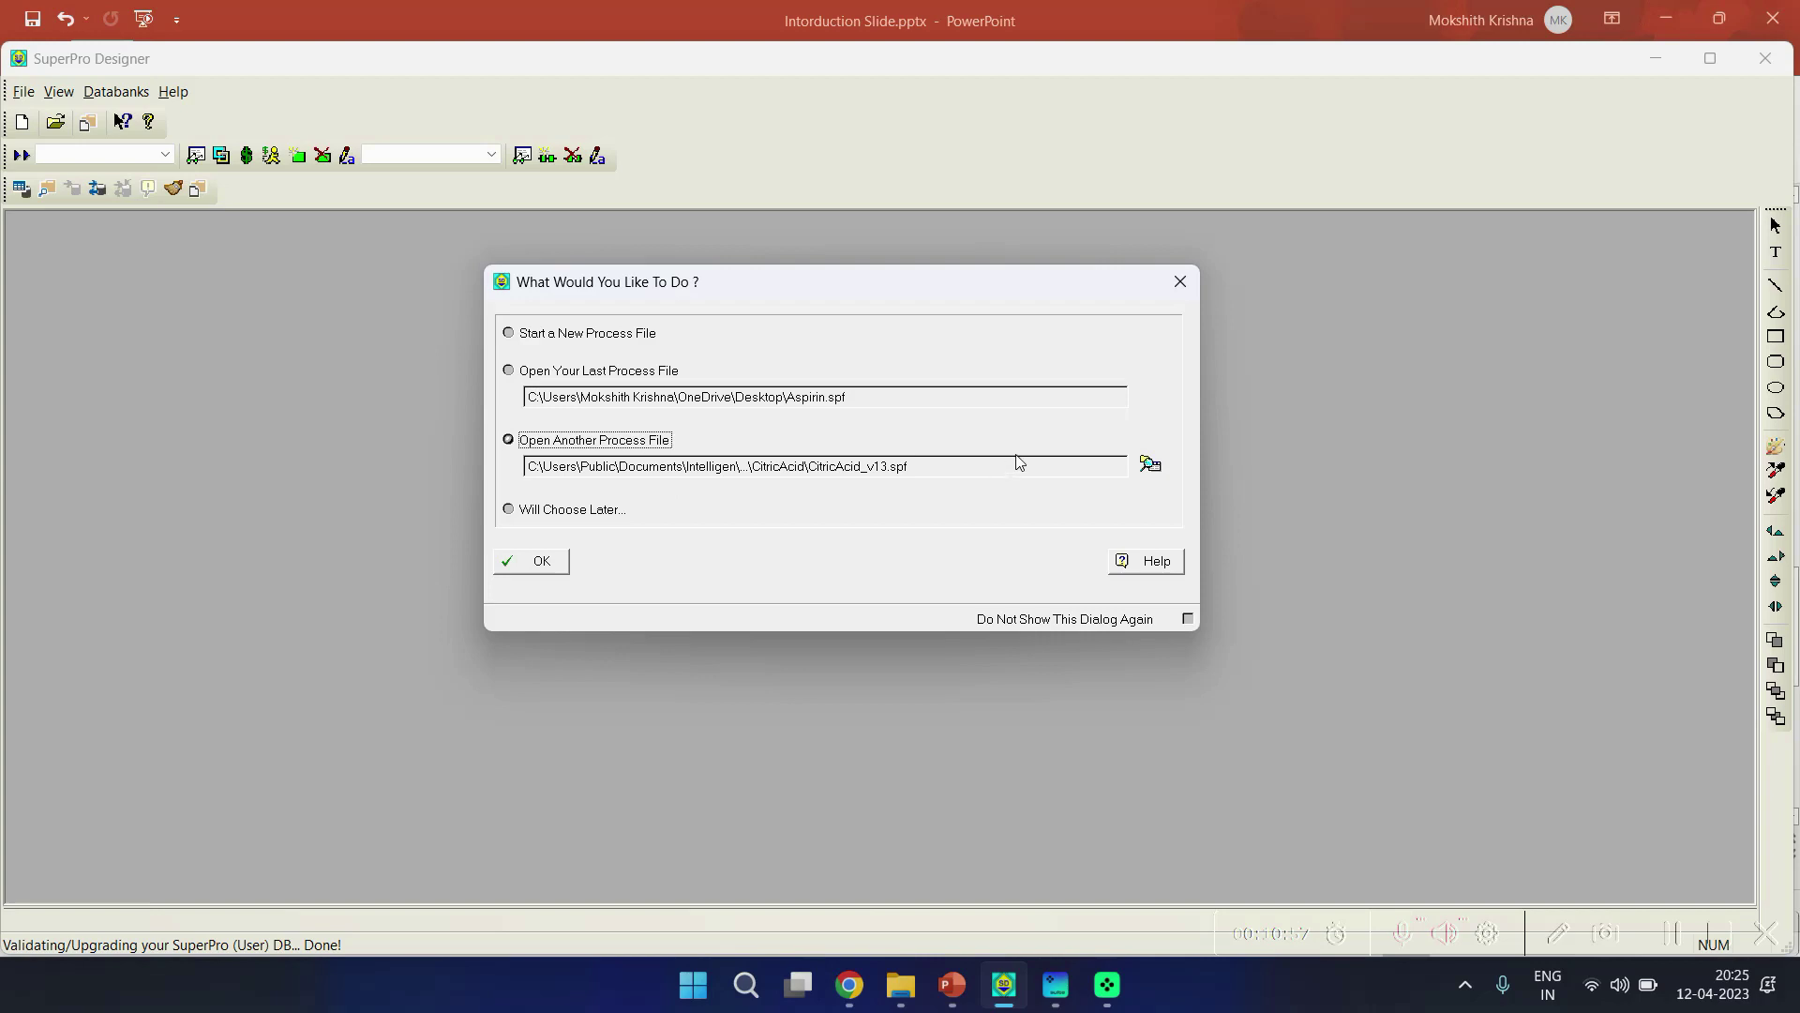
click(1152, 464)
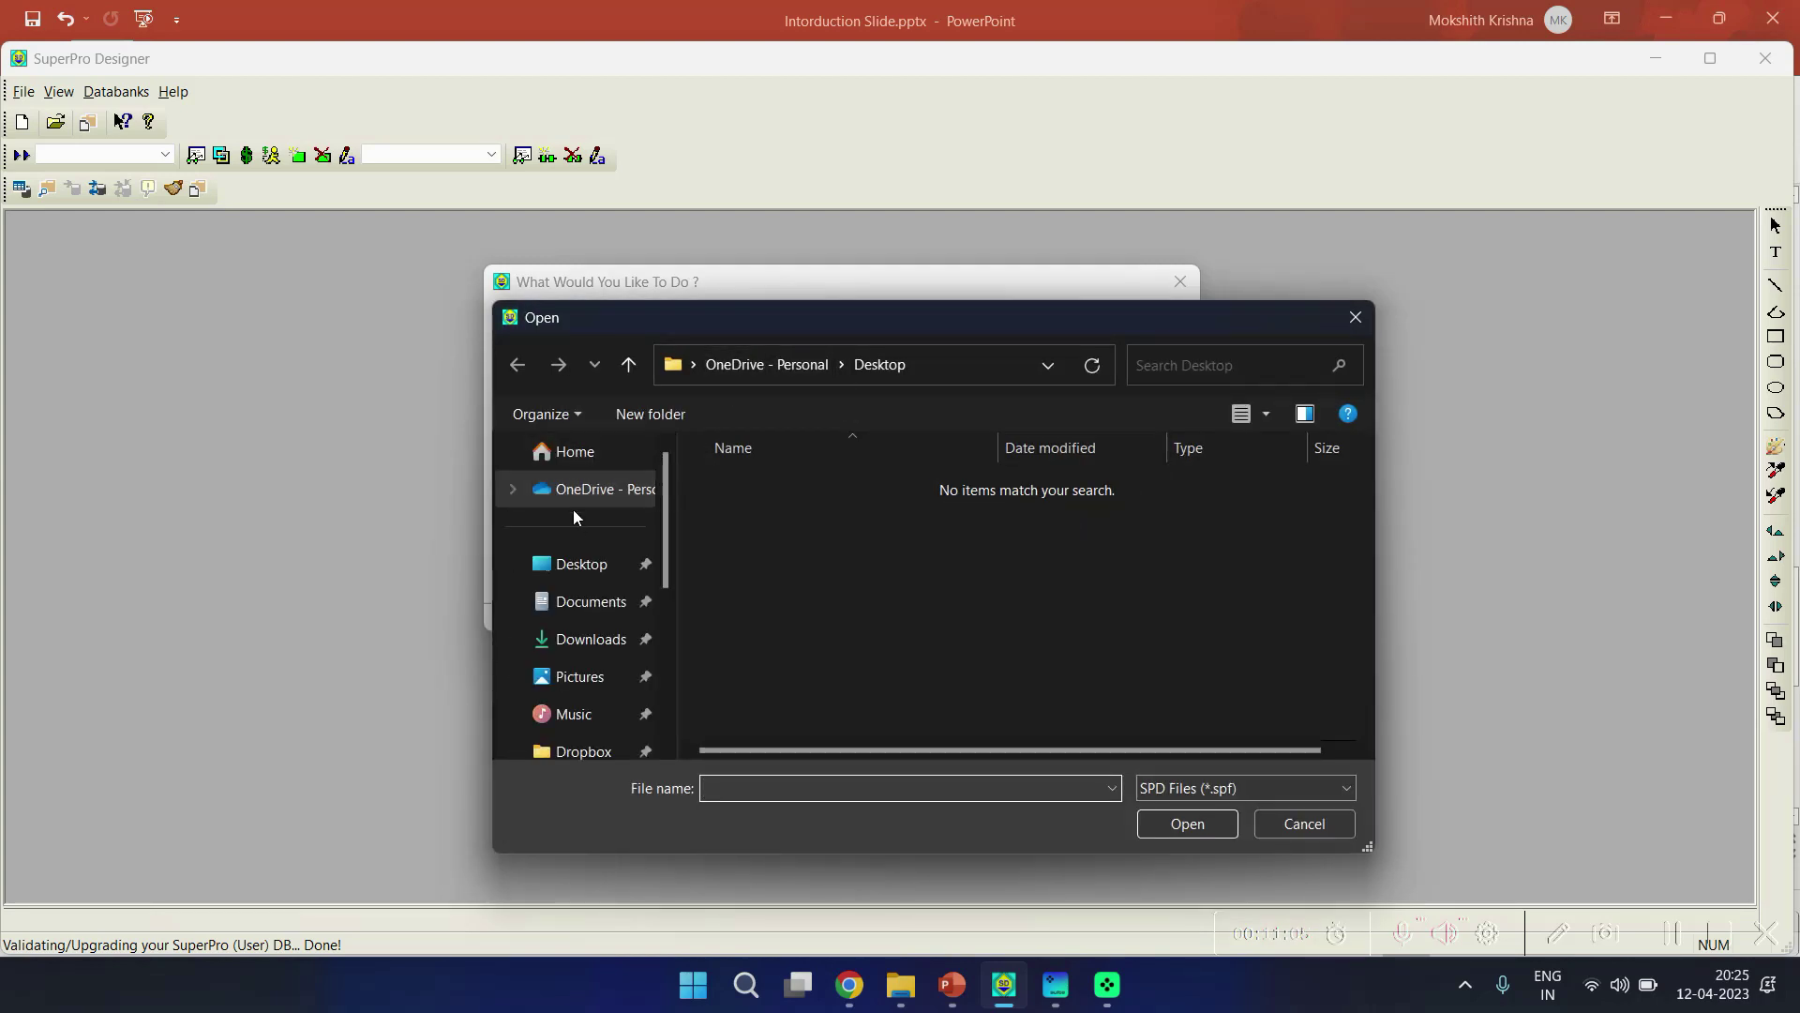
click(1293, 828)
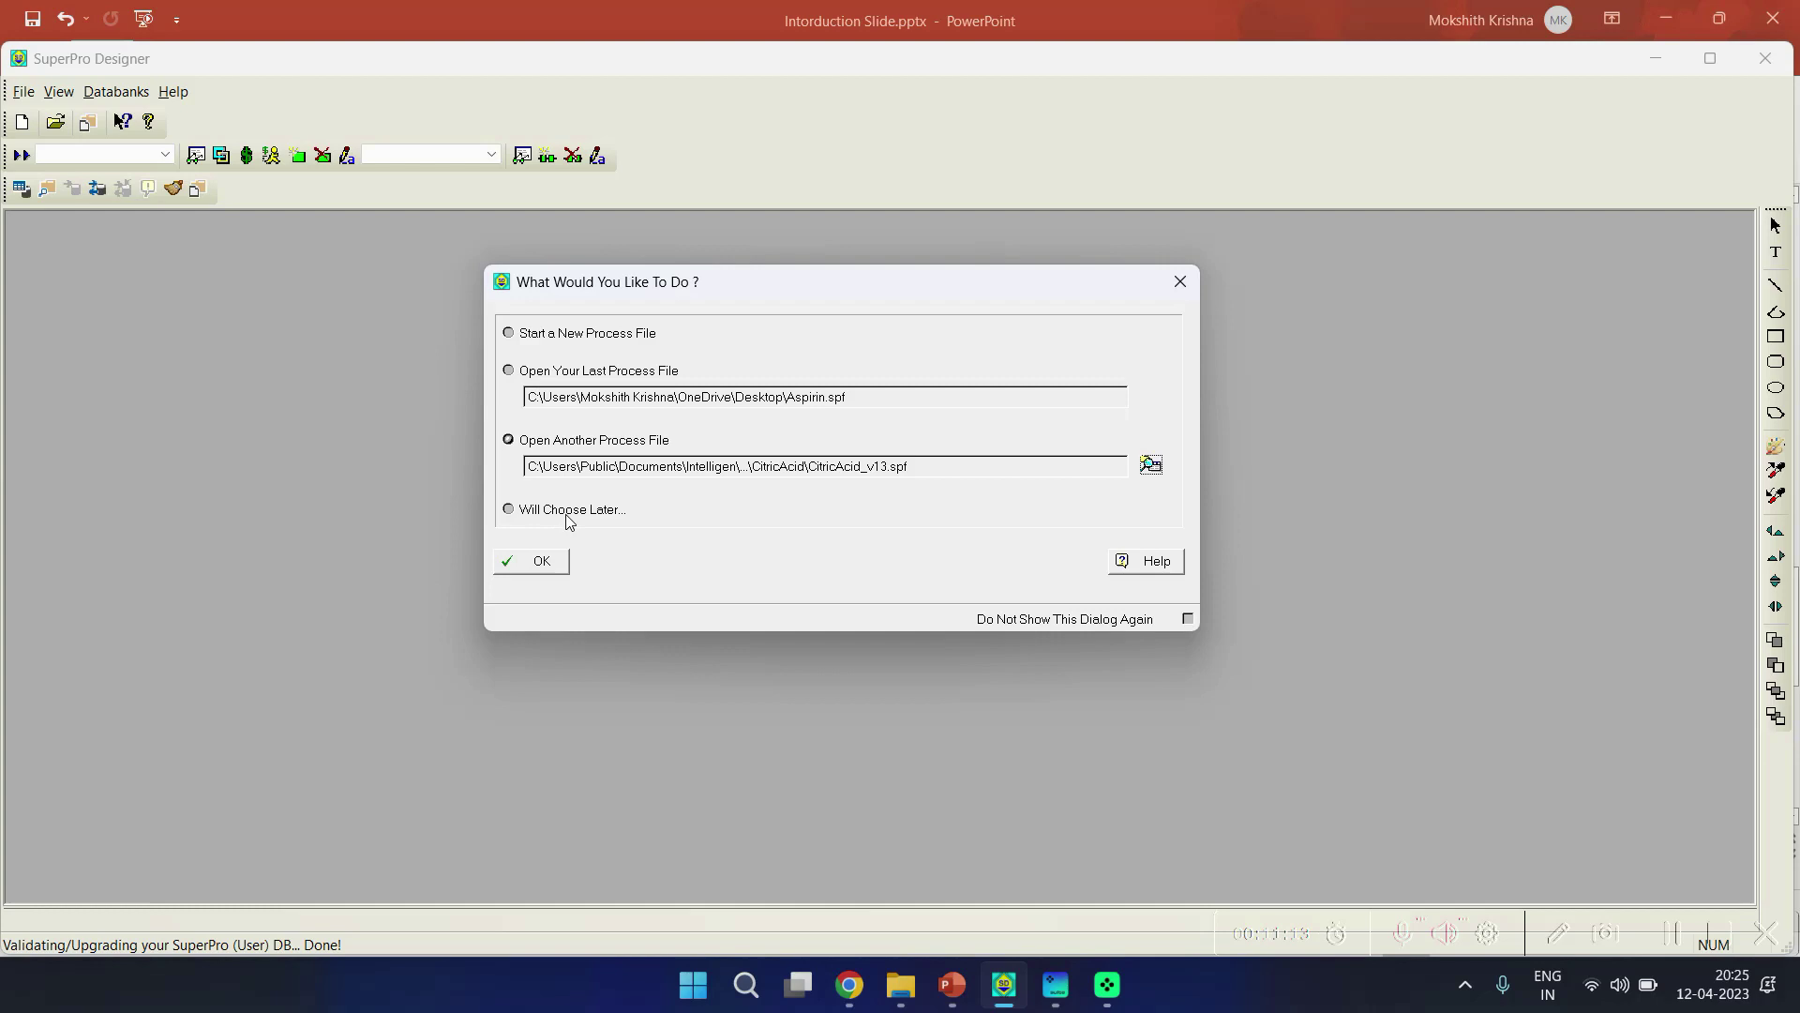
Step: Start a new process file with Batch as the process operating mode
click(555, 337)
click(565, 567)
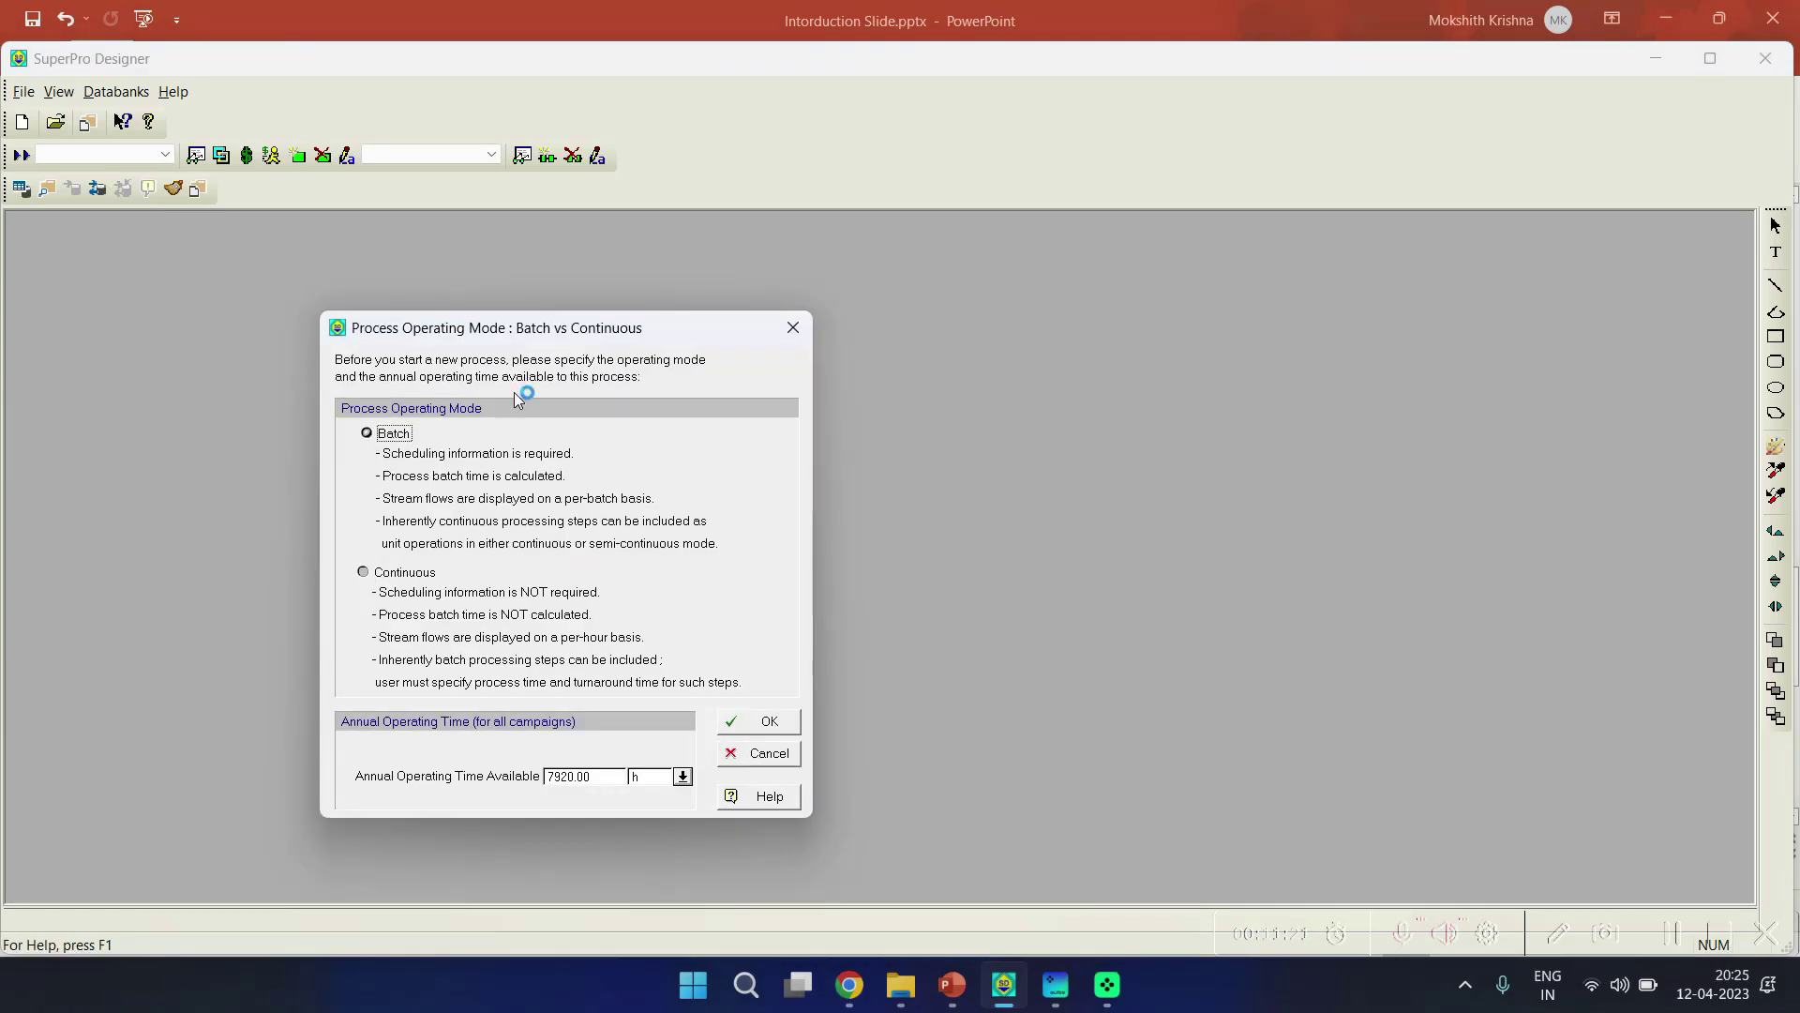
drag(535, 324, 718, 195)
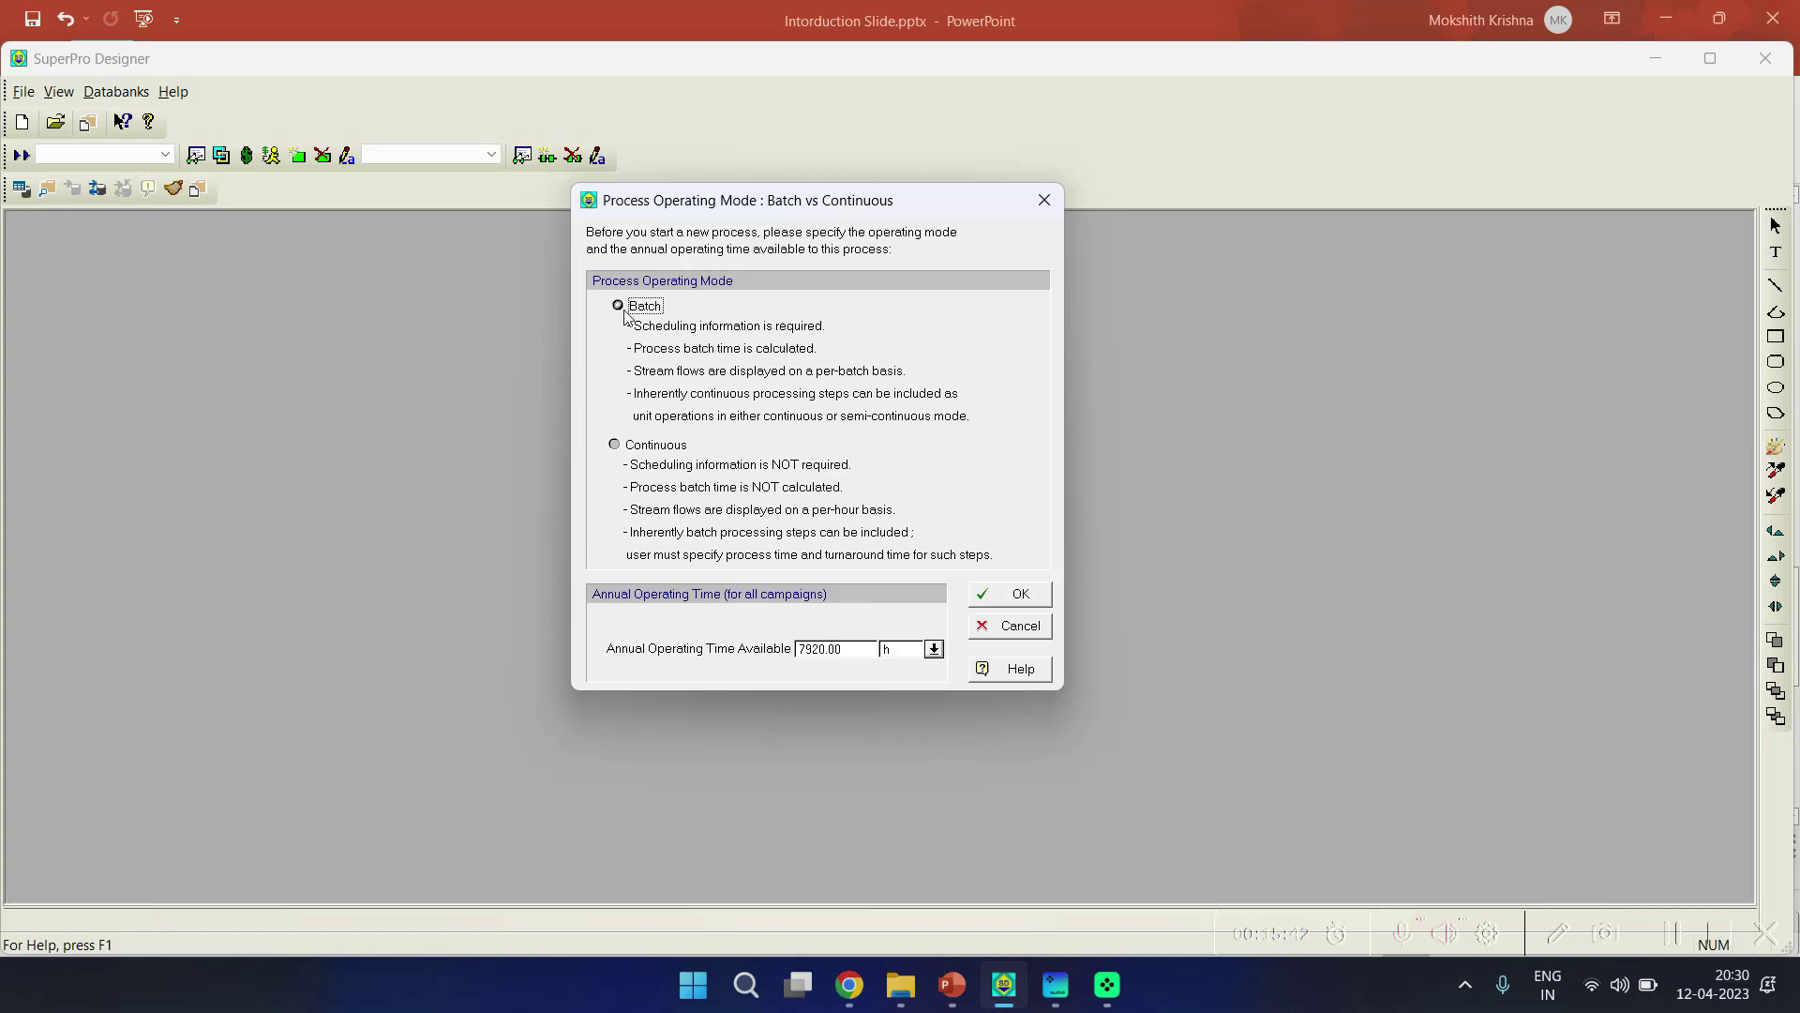
click(1020, 594)
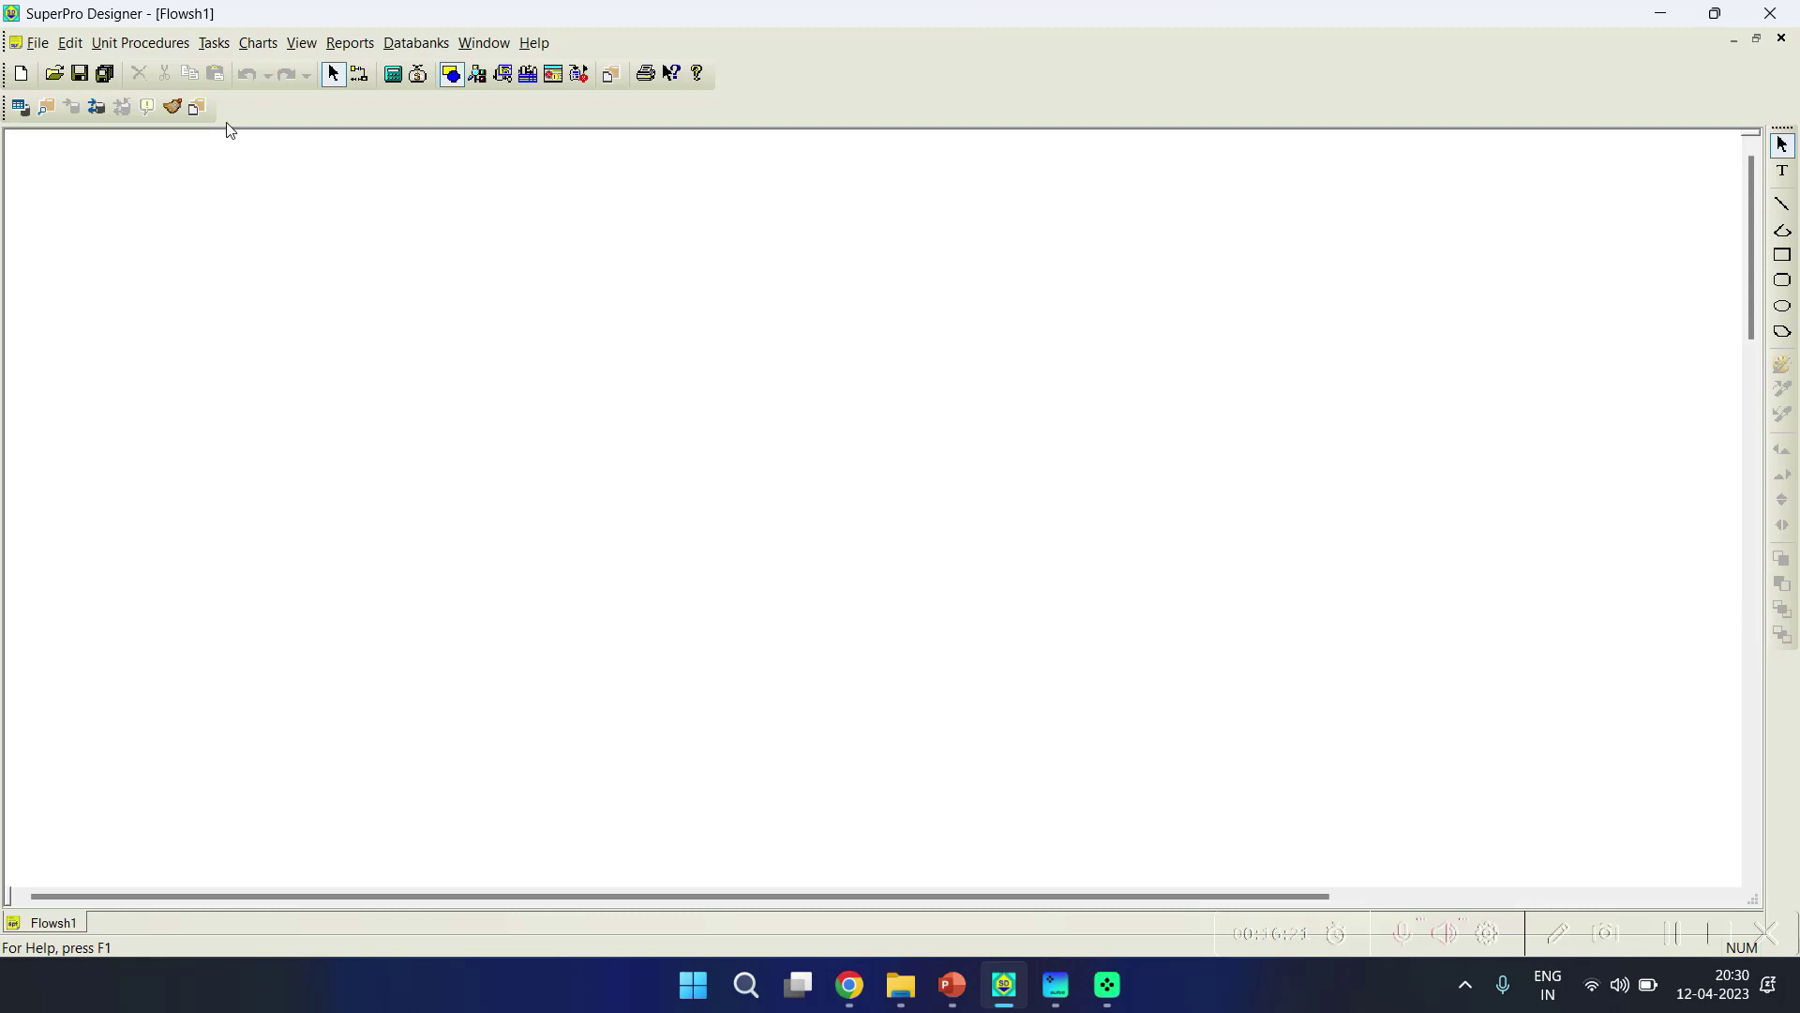
Step: Review the flowsheet's process operating mode and annual operating time settings
click(214, 43)
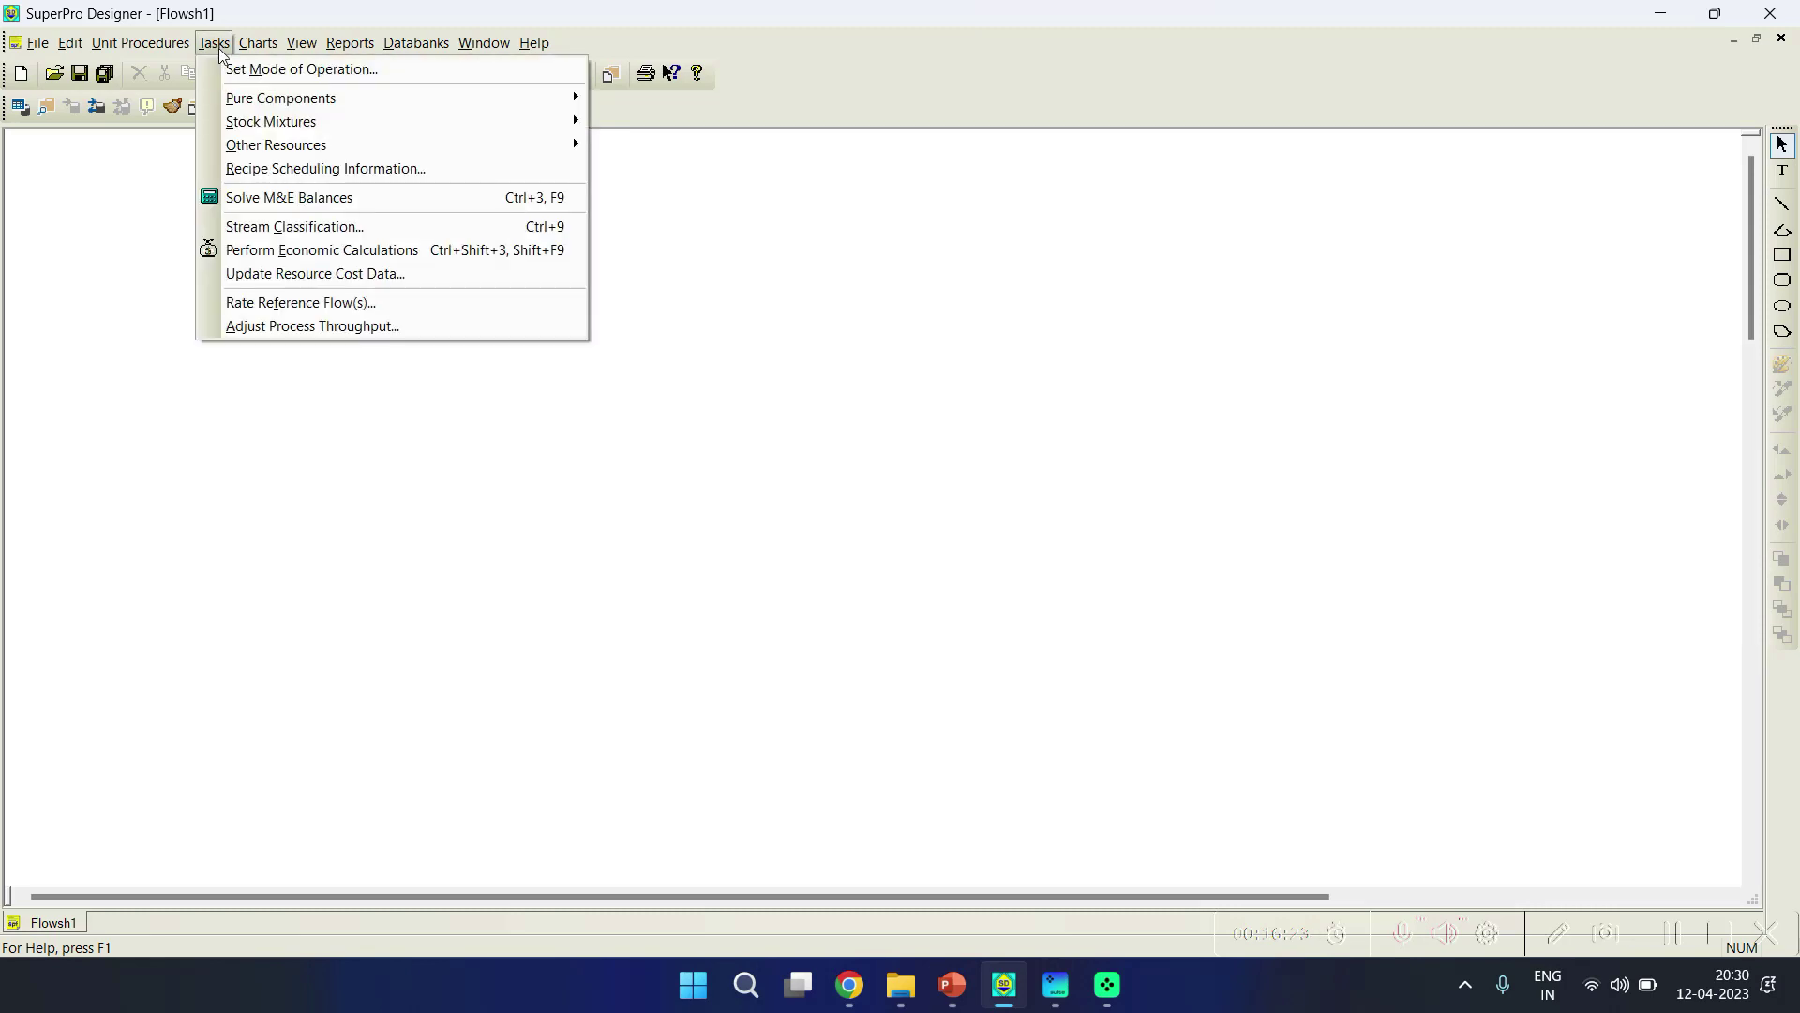
click(245, 70)
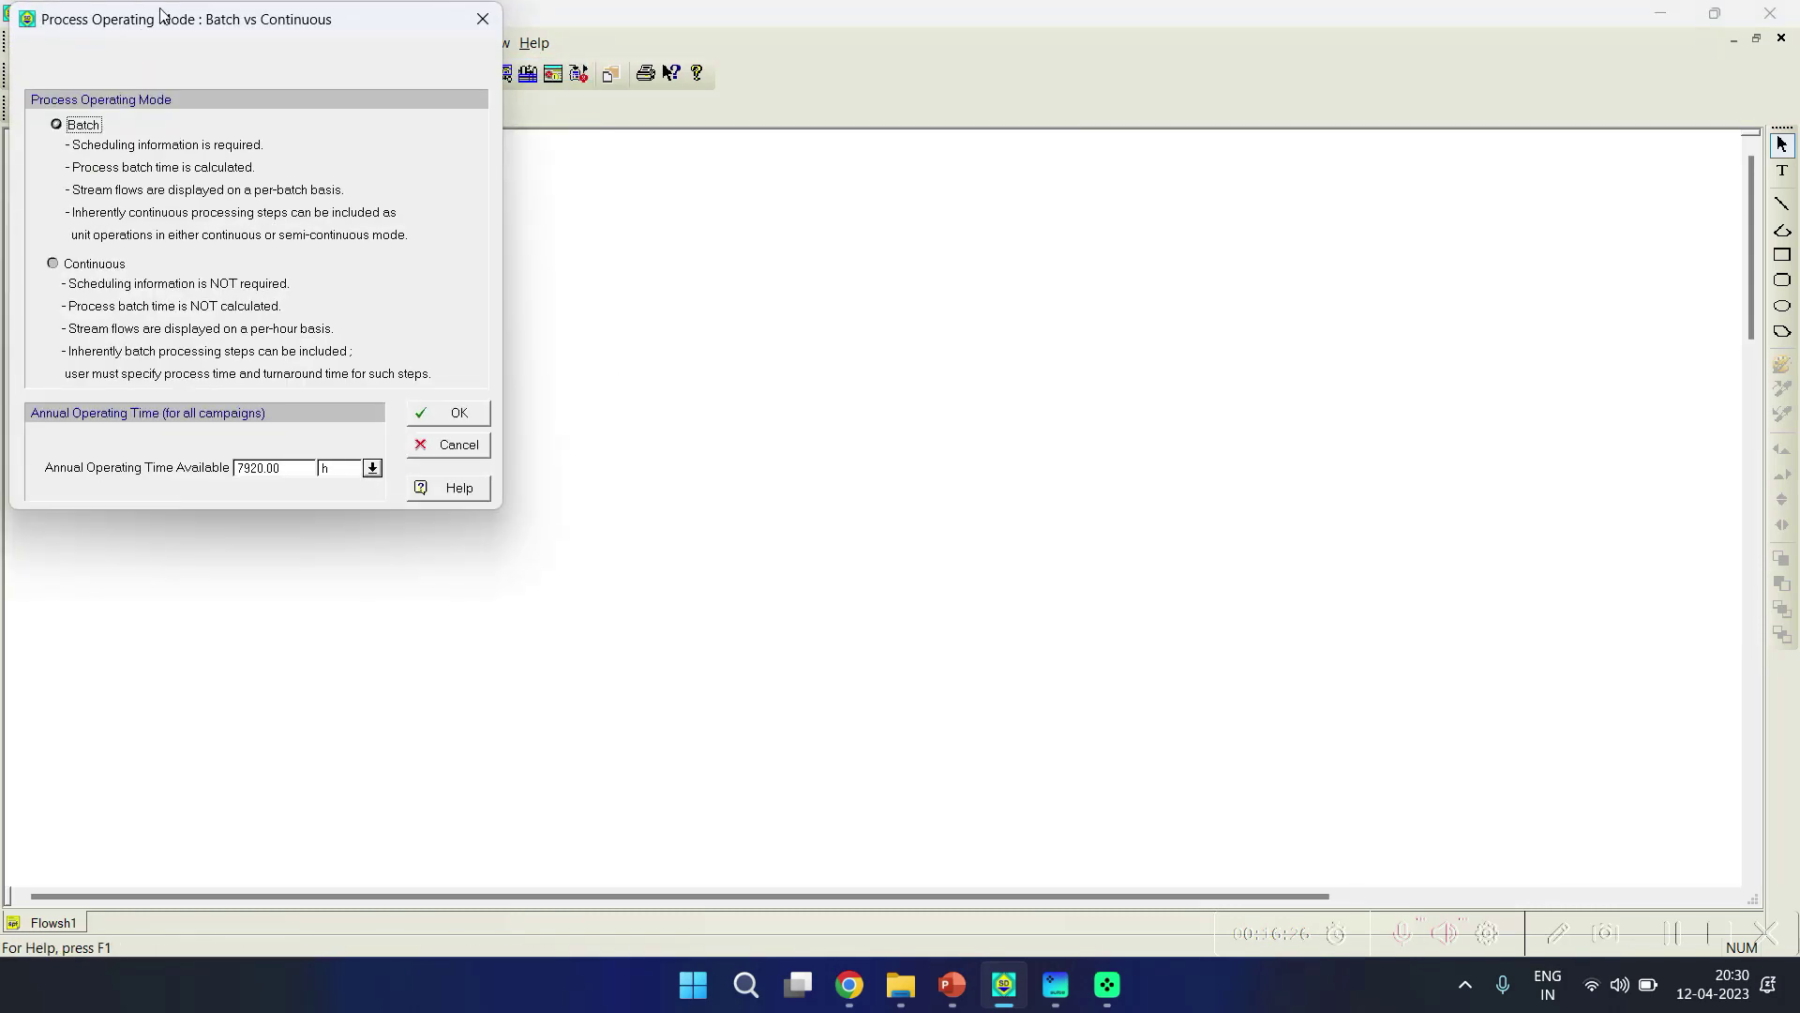
drag(156, 17, 522, 161)
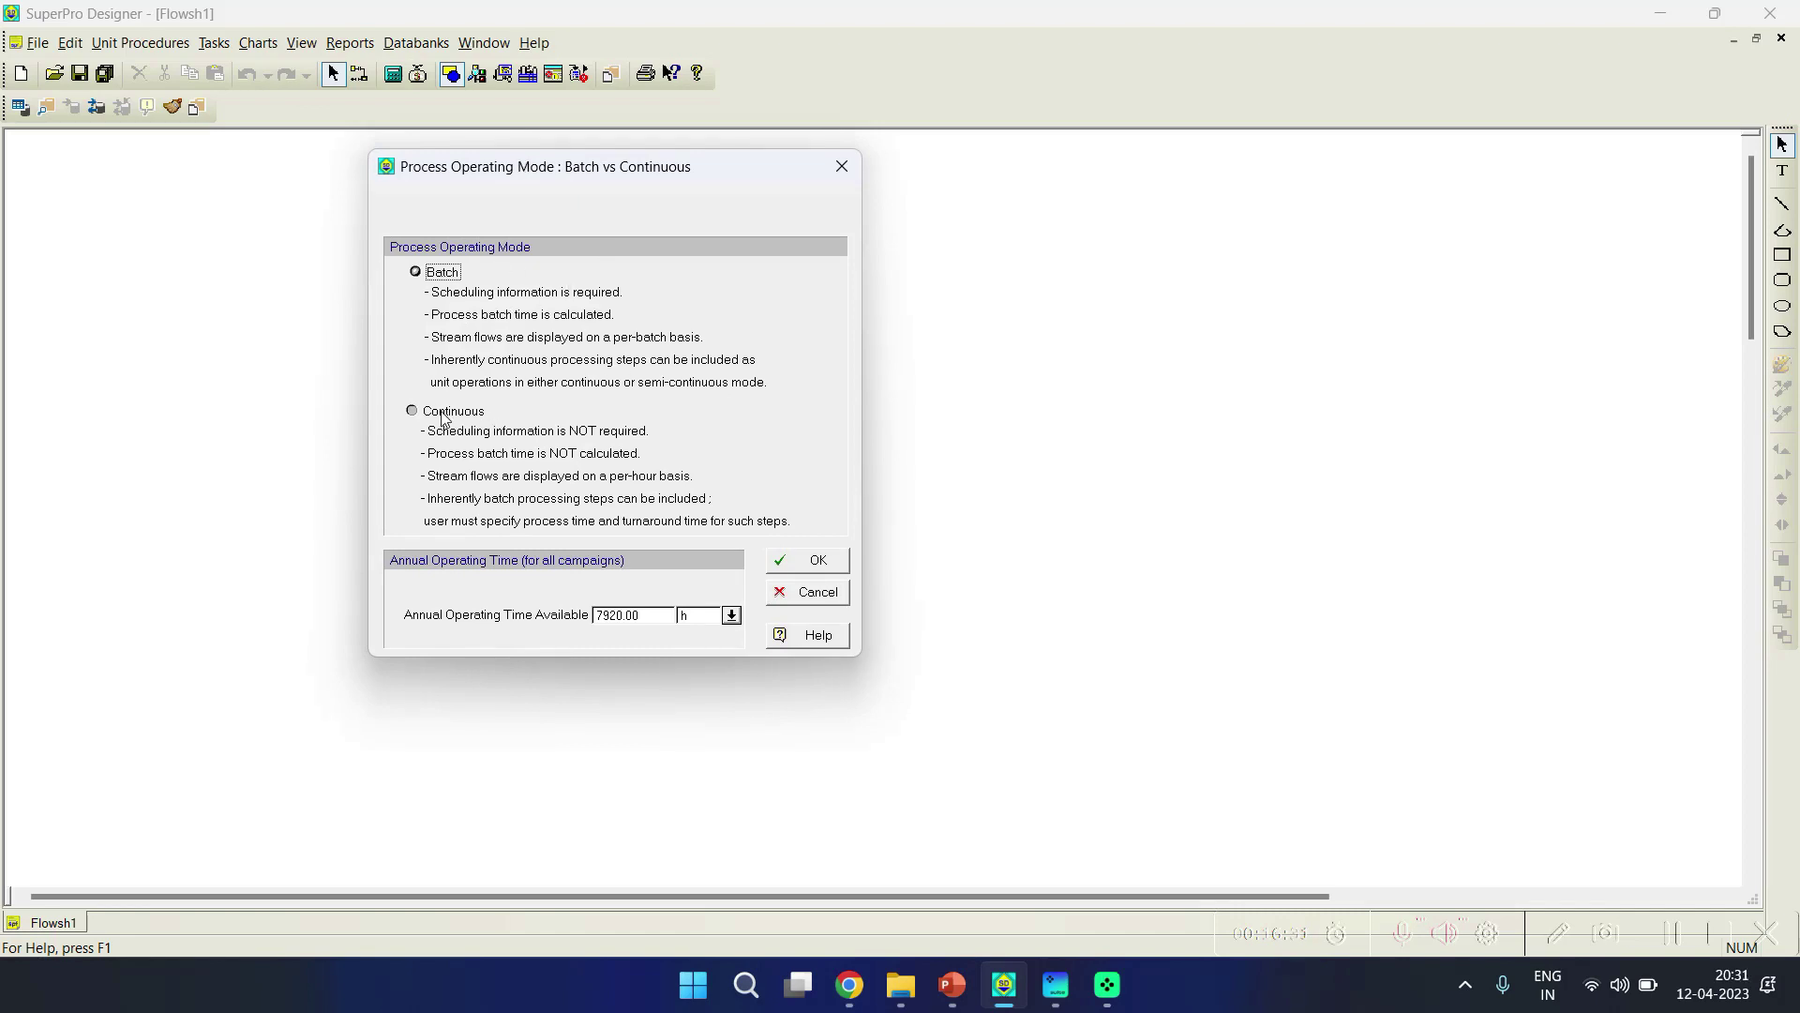
click(795, 563)
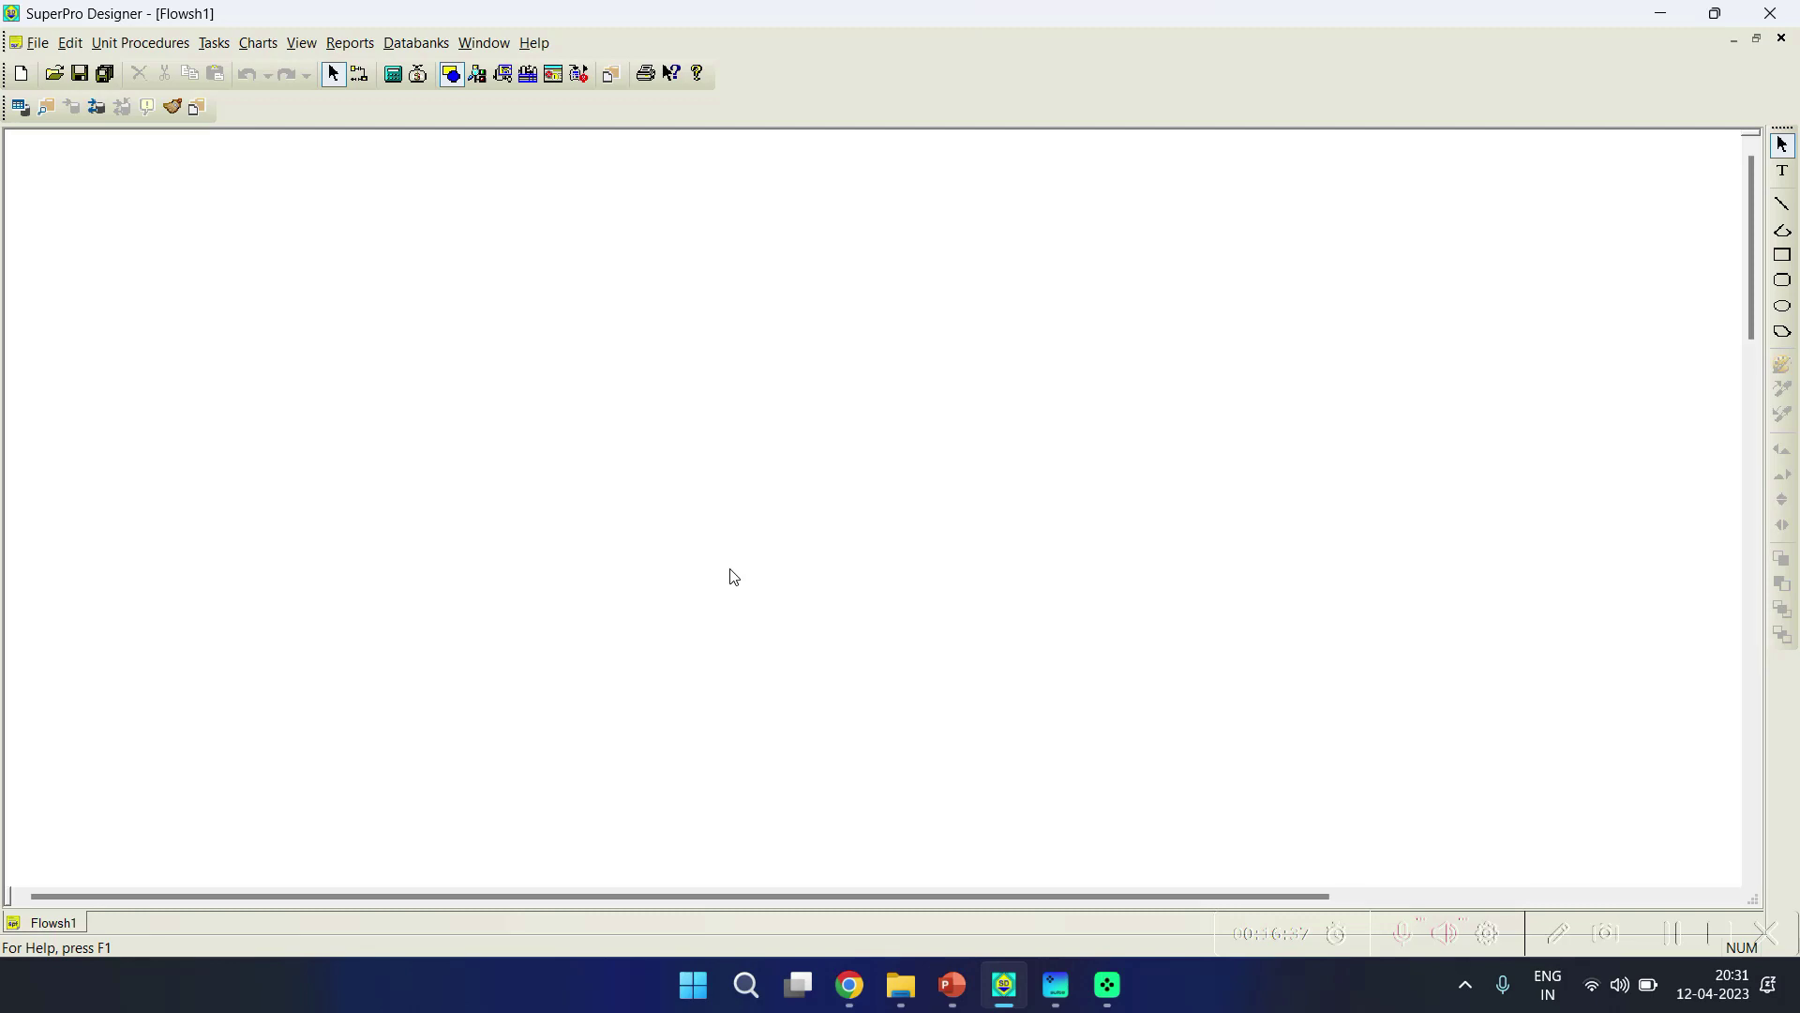
Step: Add a batch vessel procedure in a reactor to the left part of the empty flowsheet
click(131, 48)
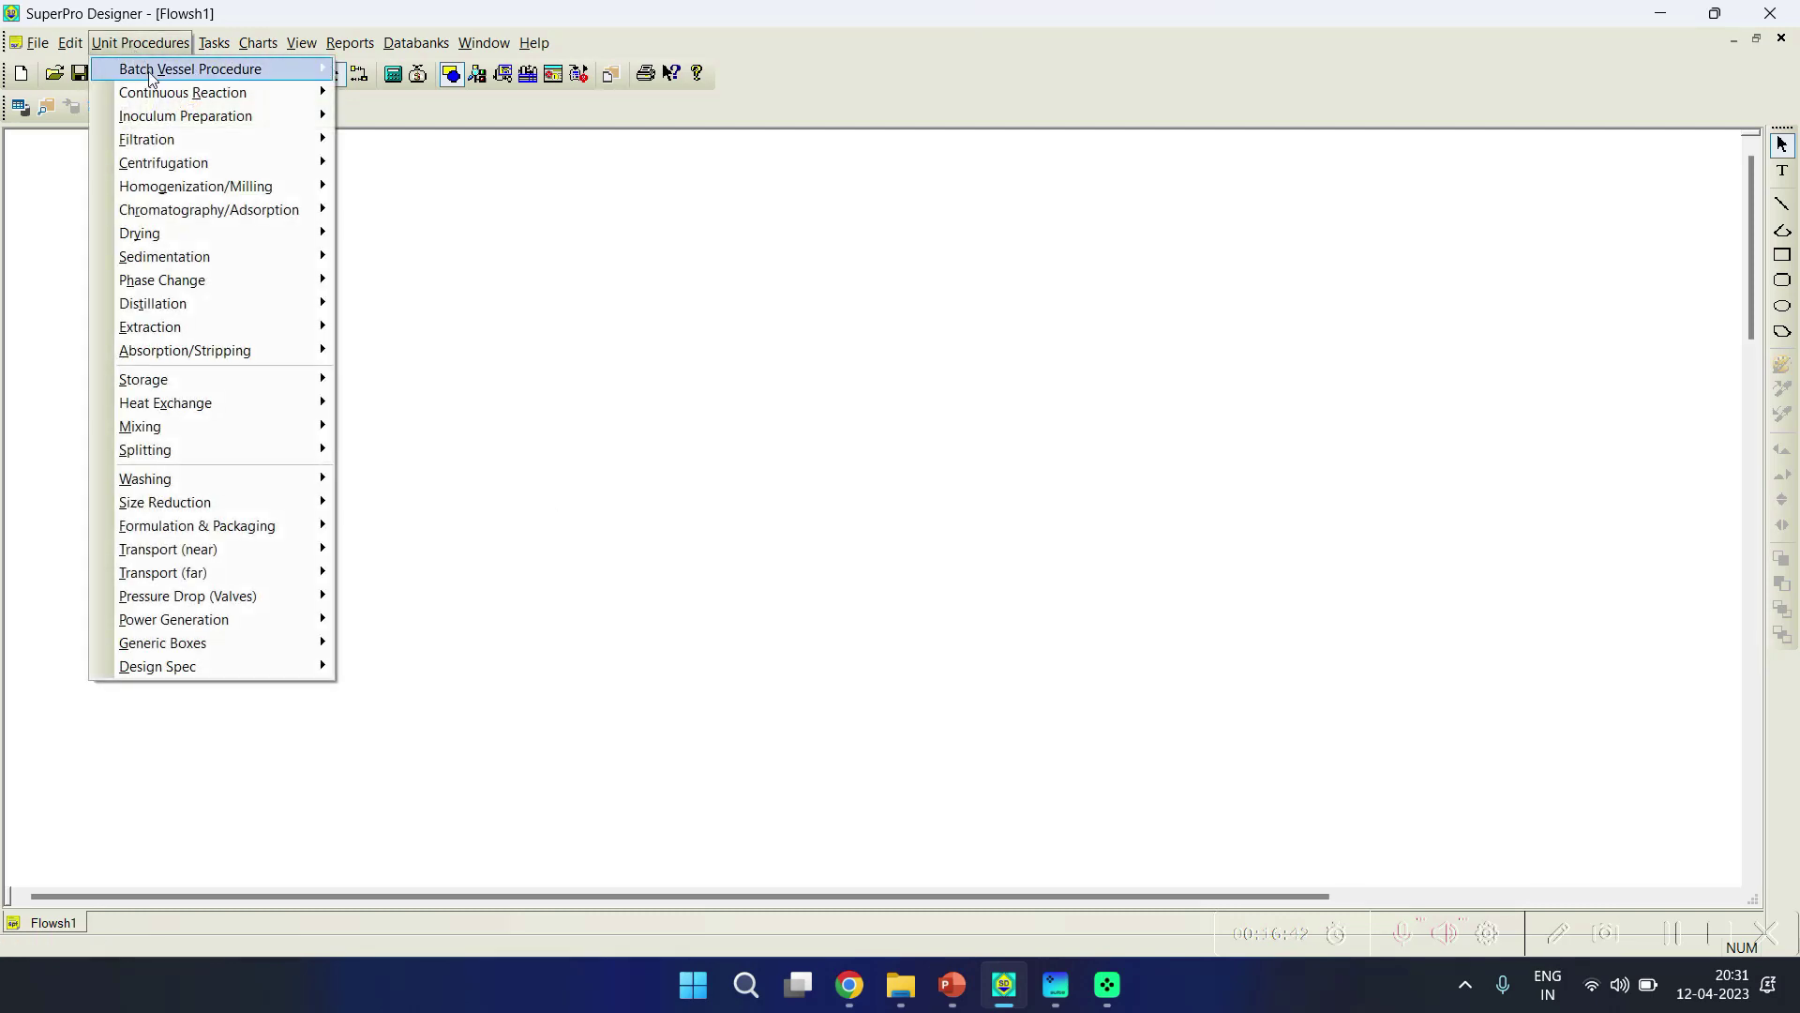
mouse_move(150, 73)
click(403, 69)
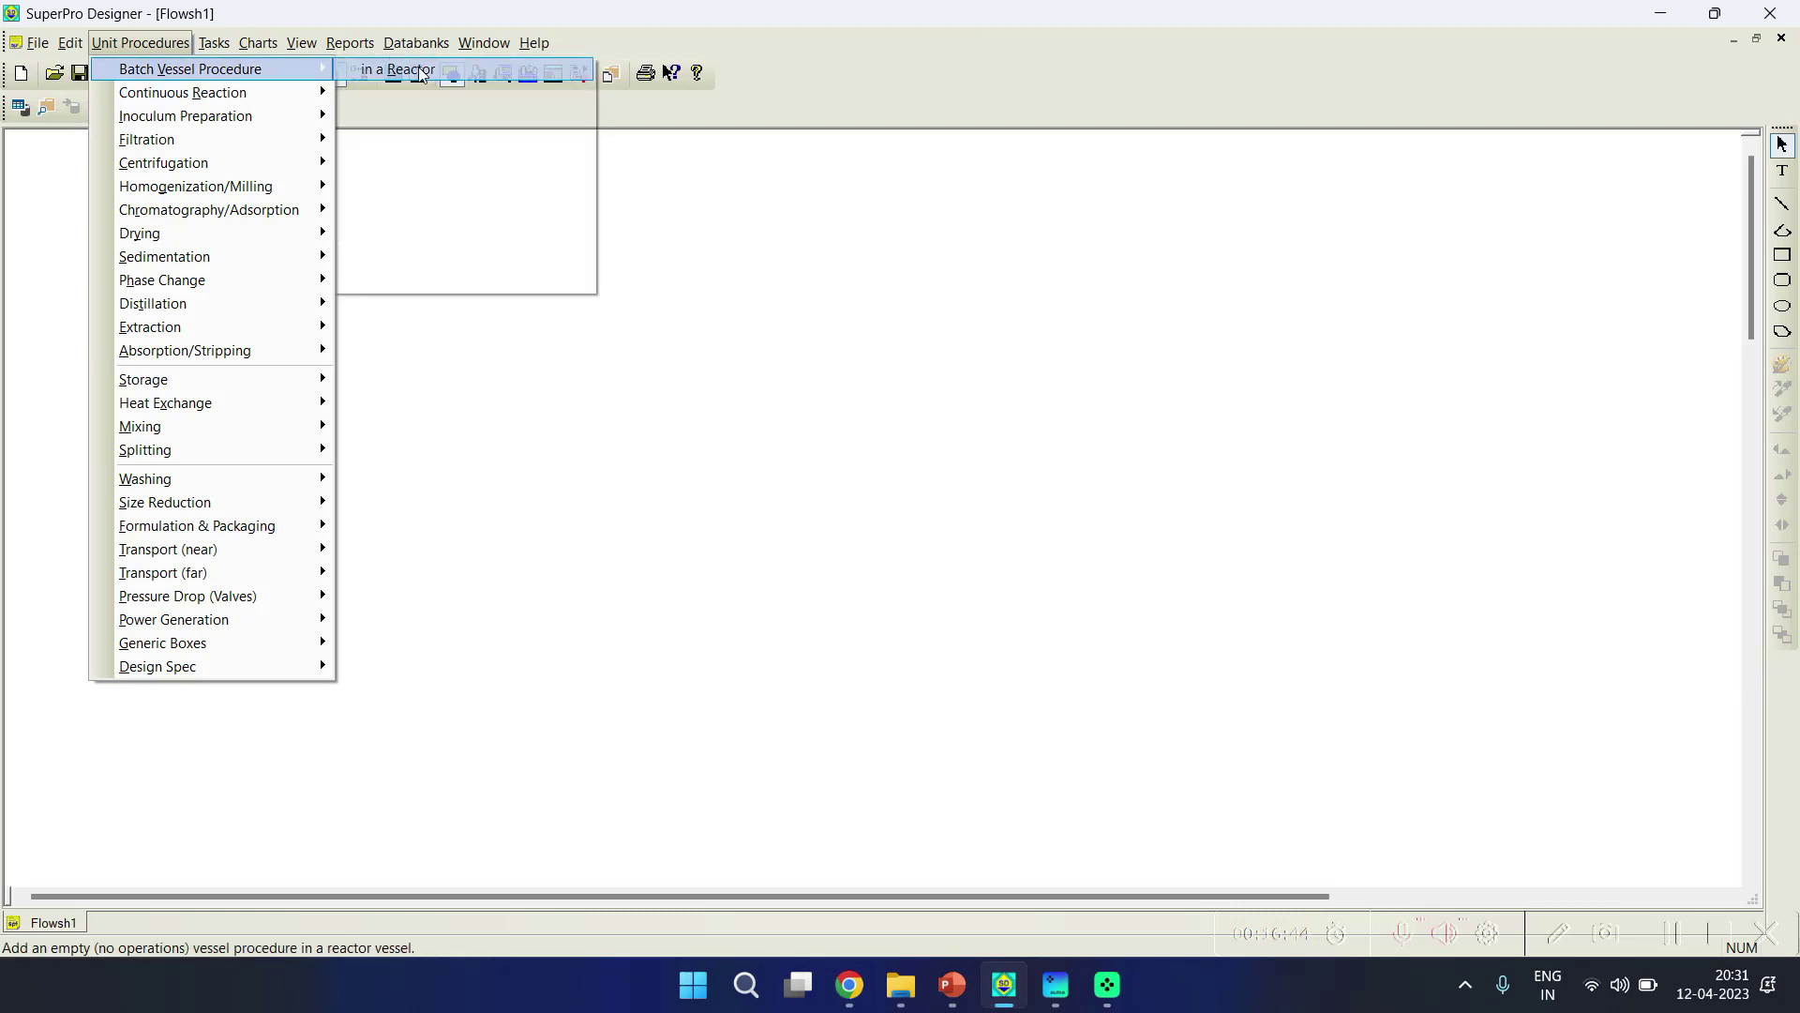
click(550, 384)
click(786, 413)
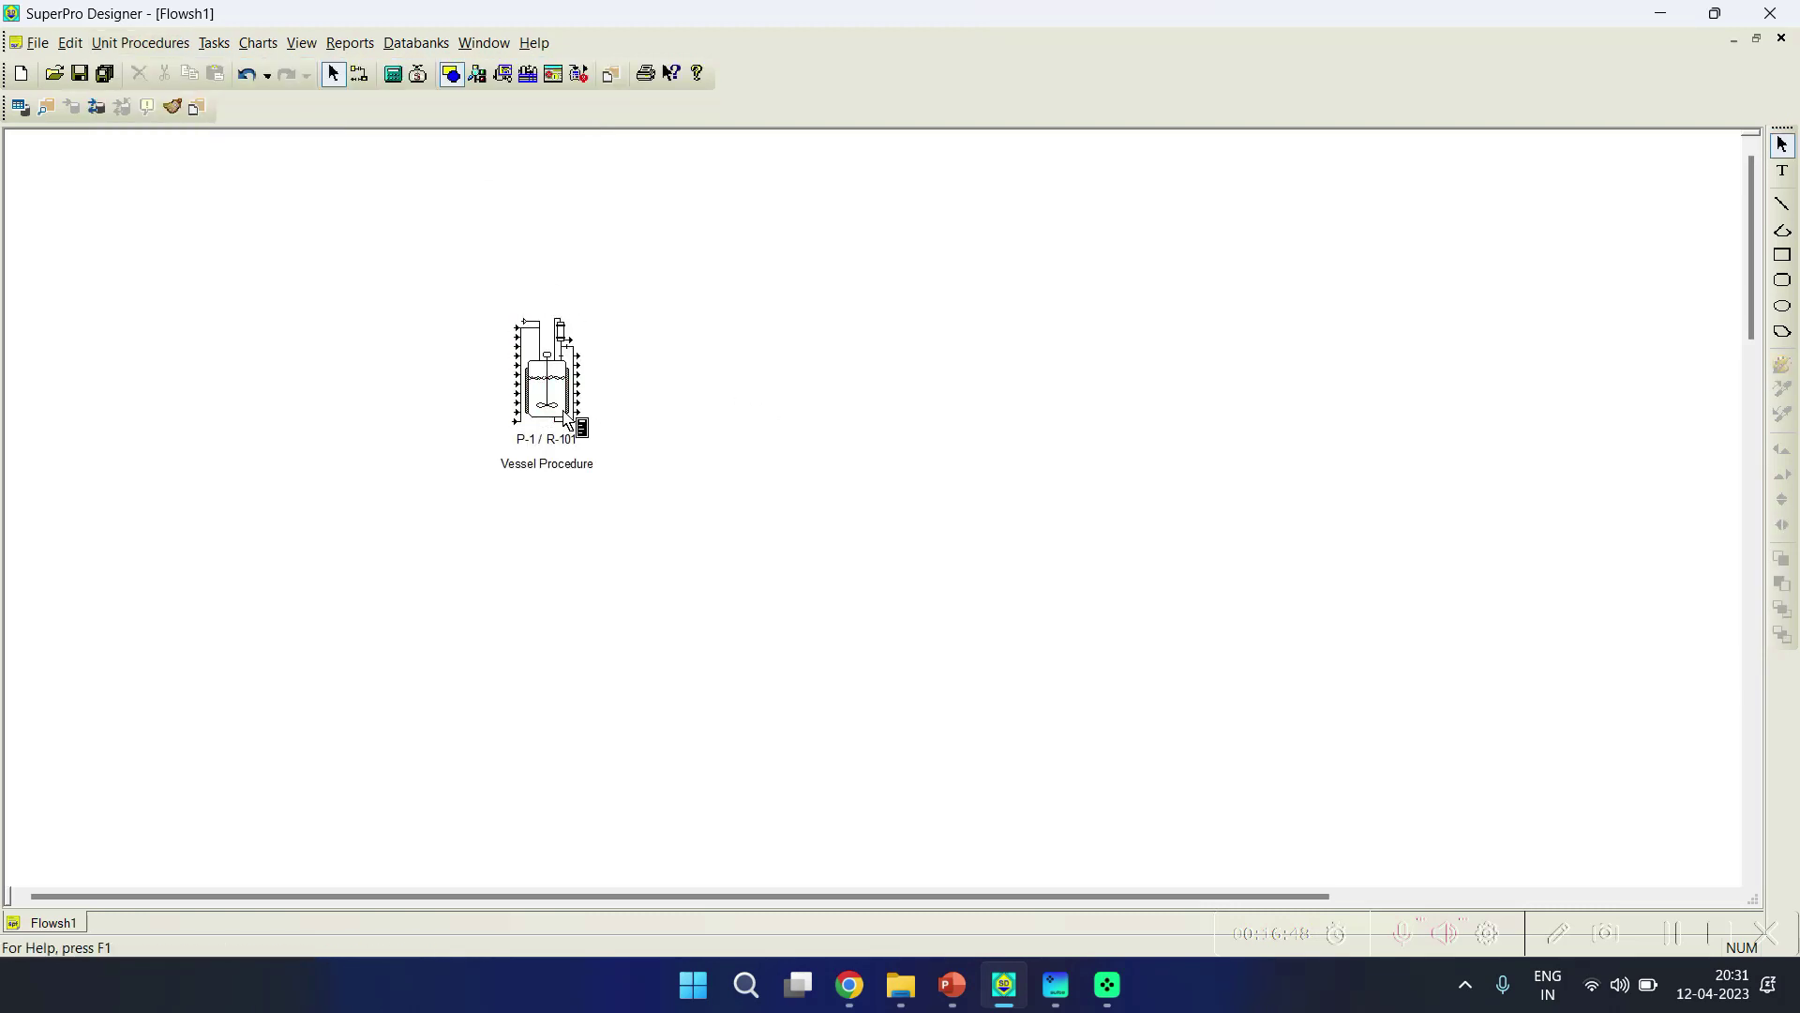
Step: Add four Charge operations to the operation sequence of the reactor procedure P-1
right_click(530, 388)
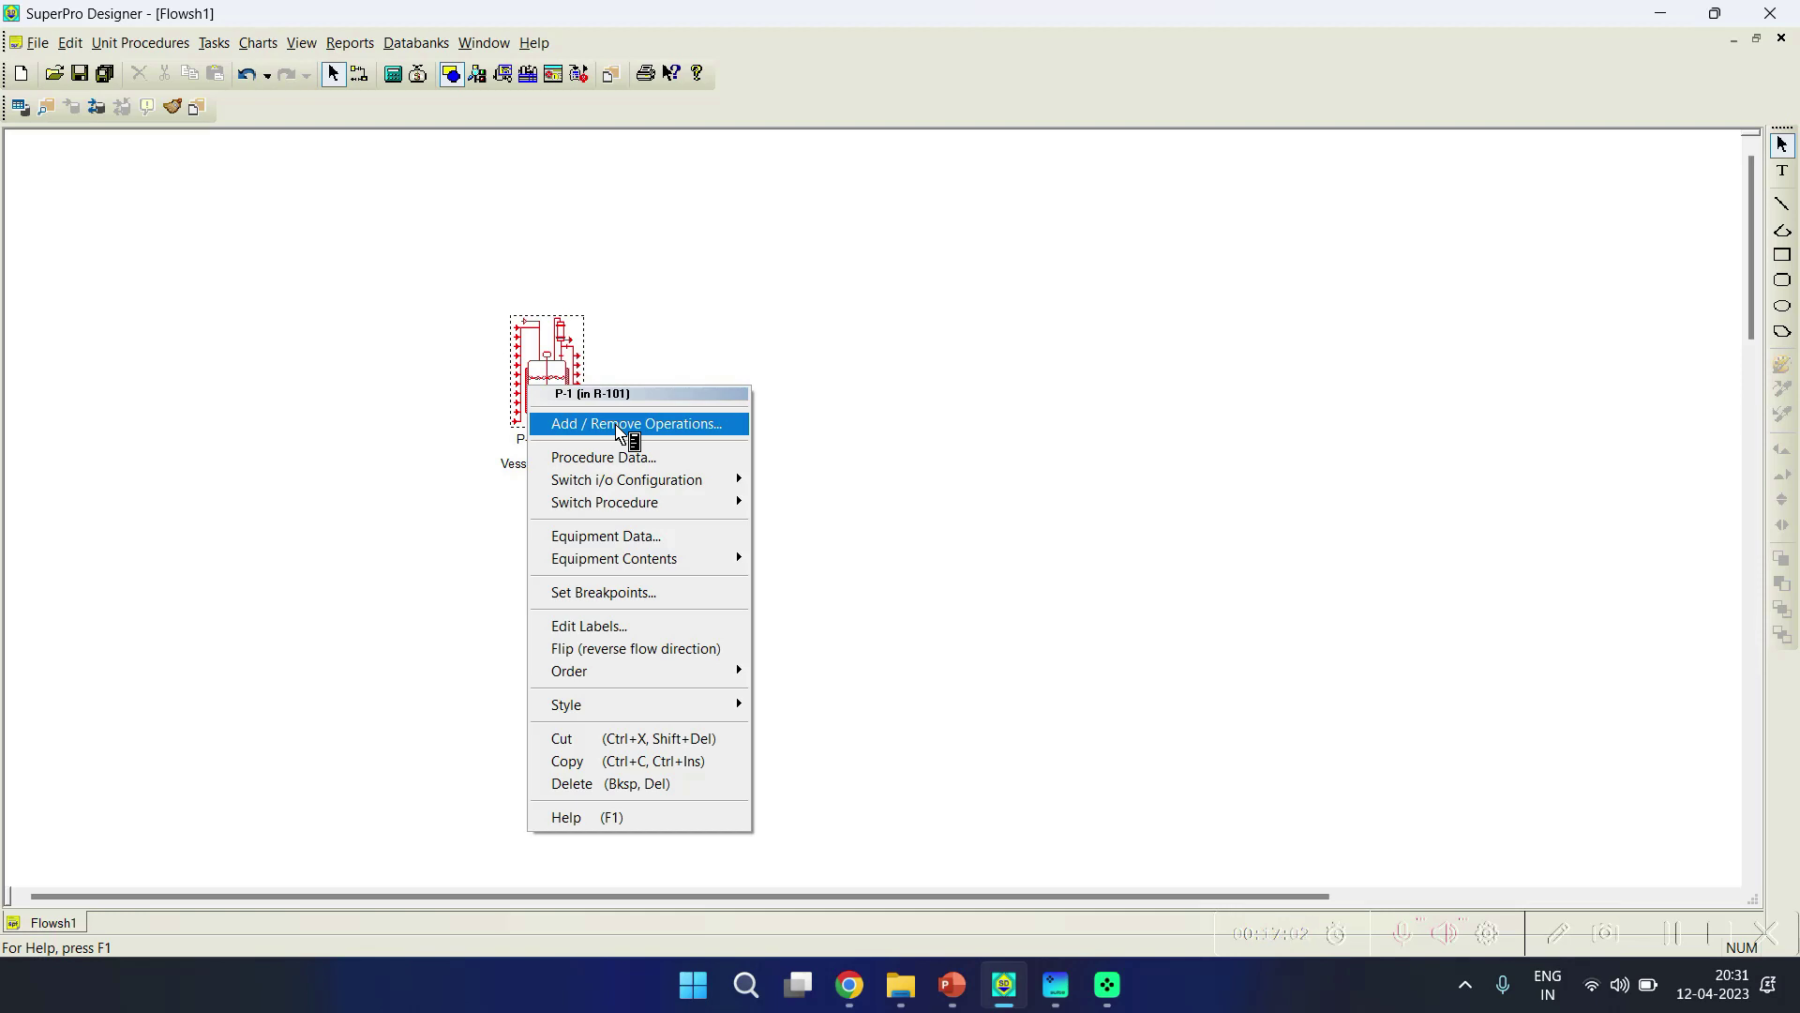
click(619, 428)
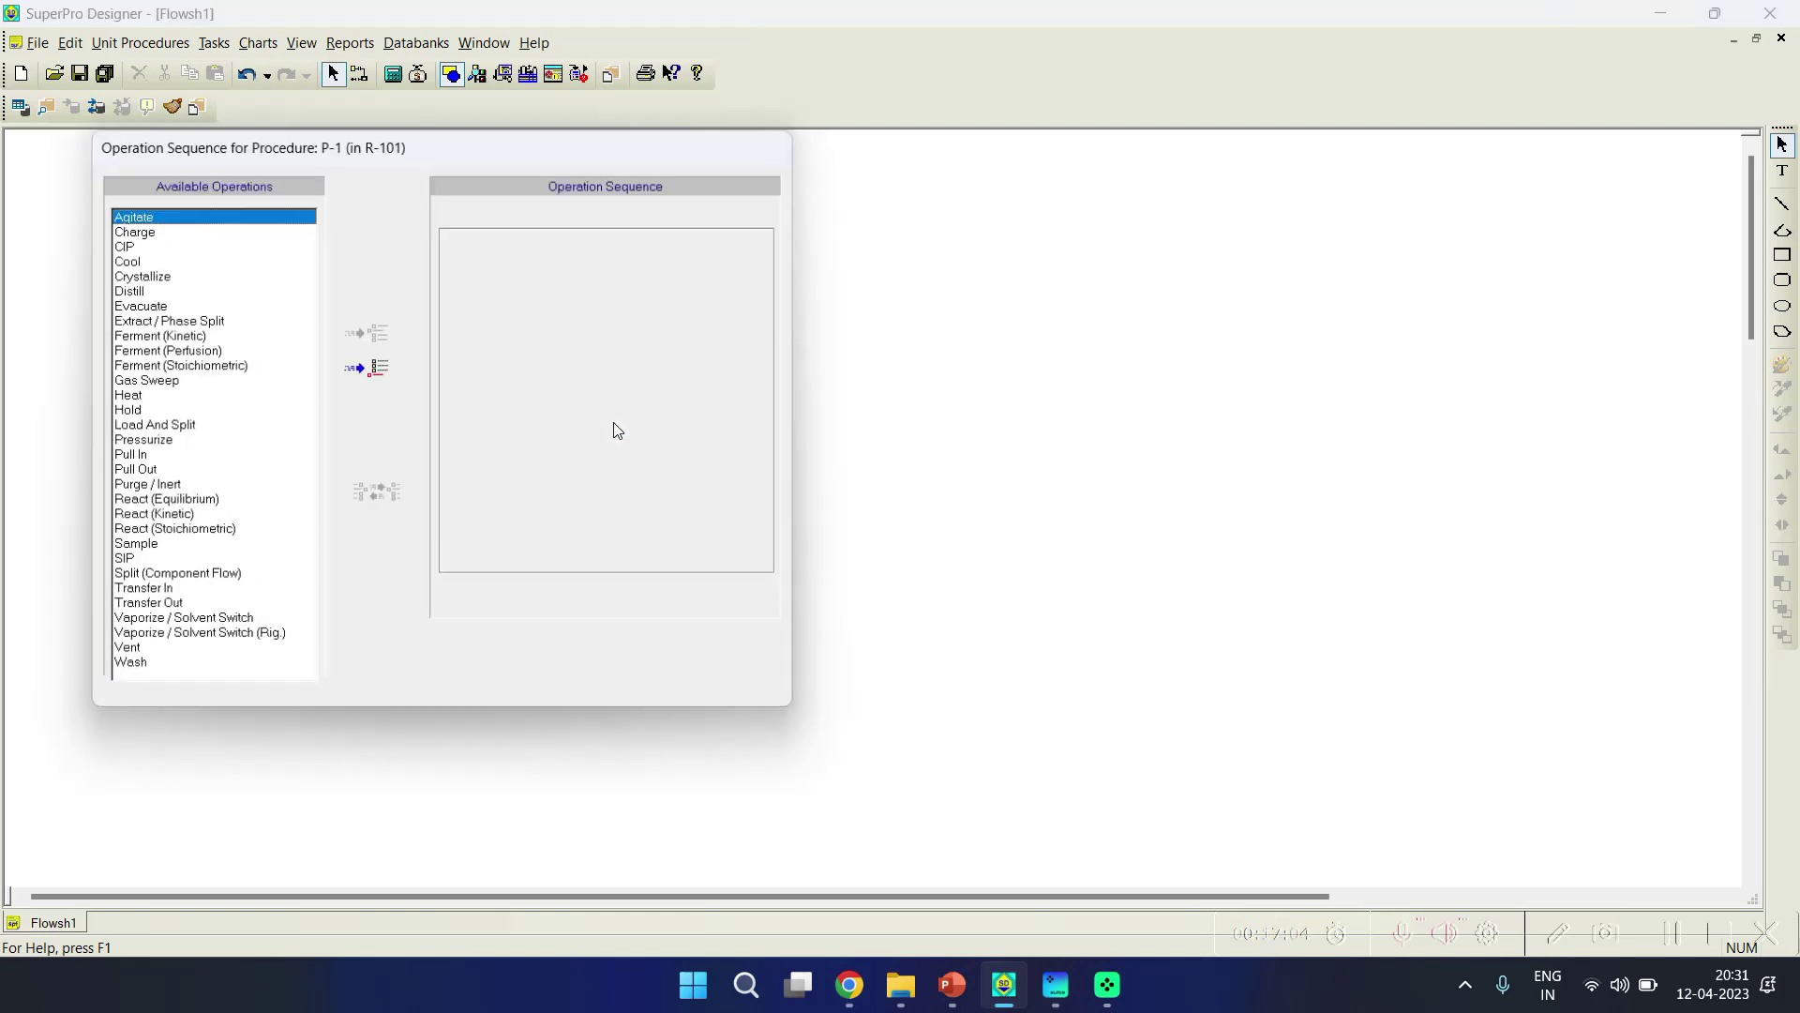
drag(389, 157, 986, 180)
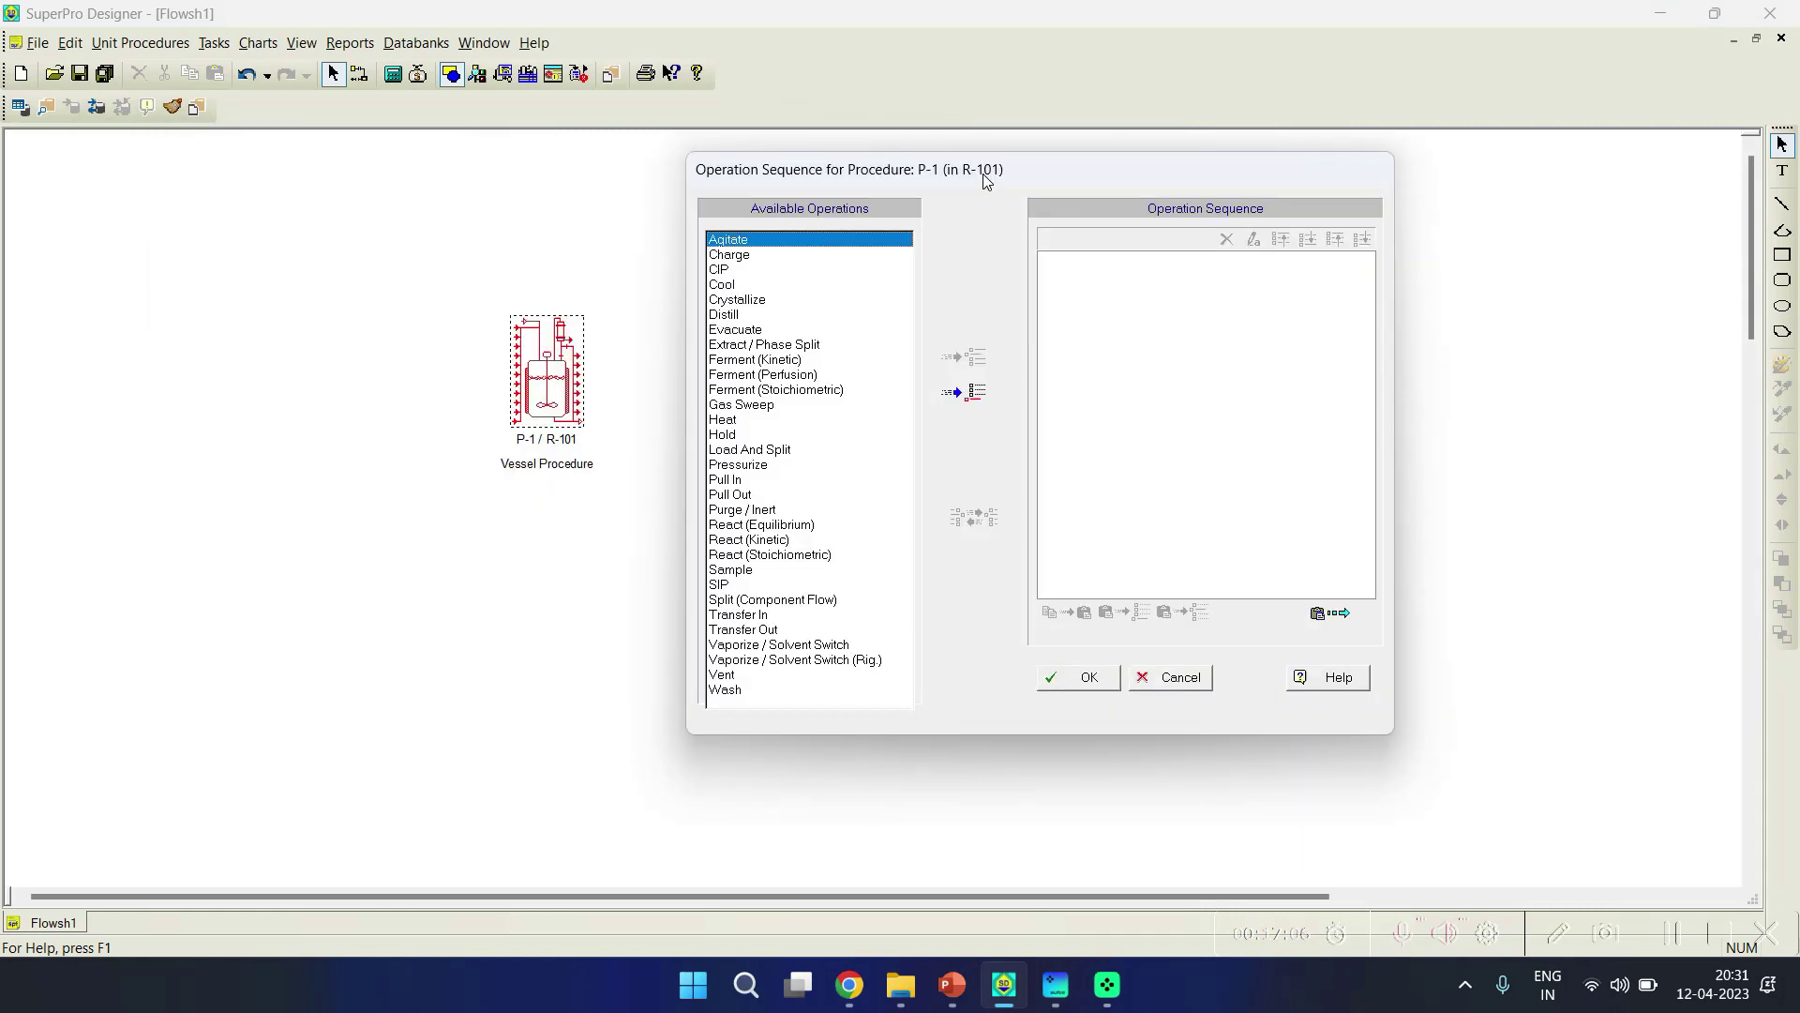
click(750, 255)
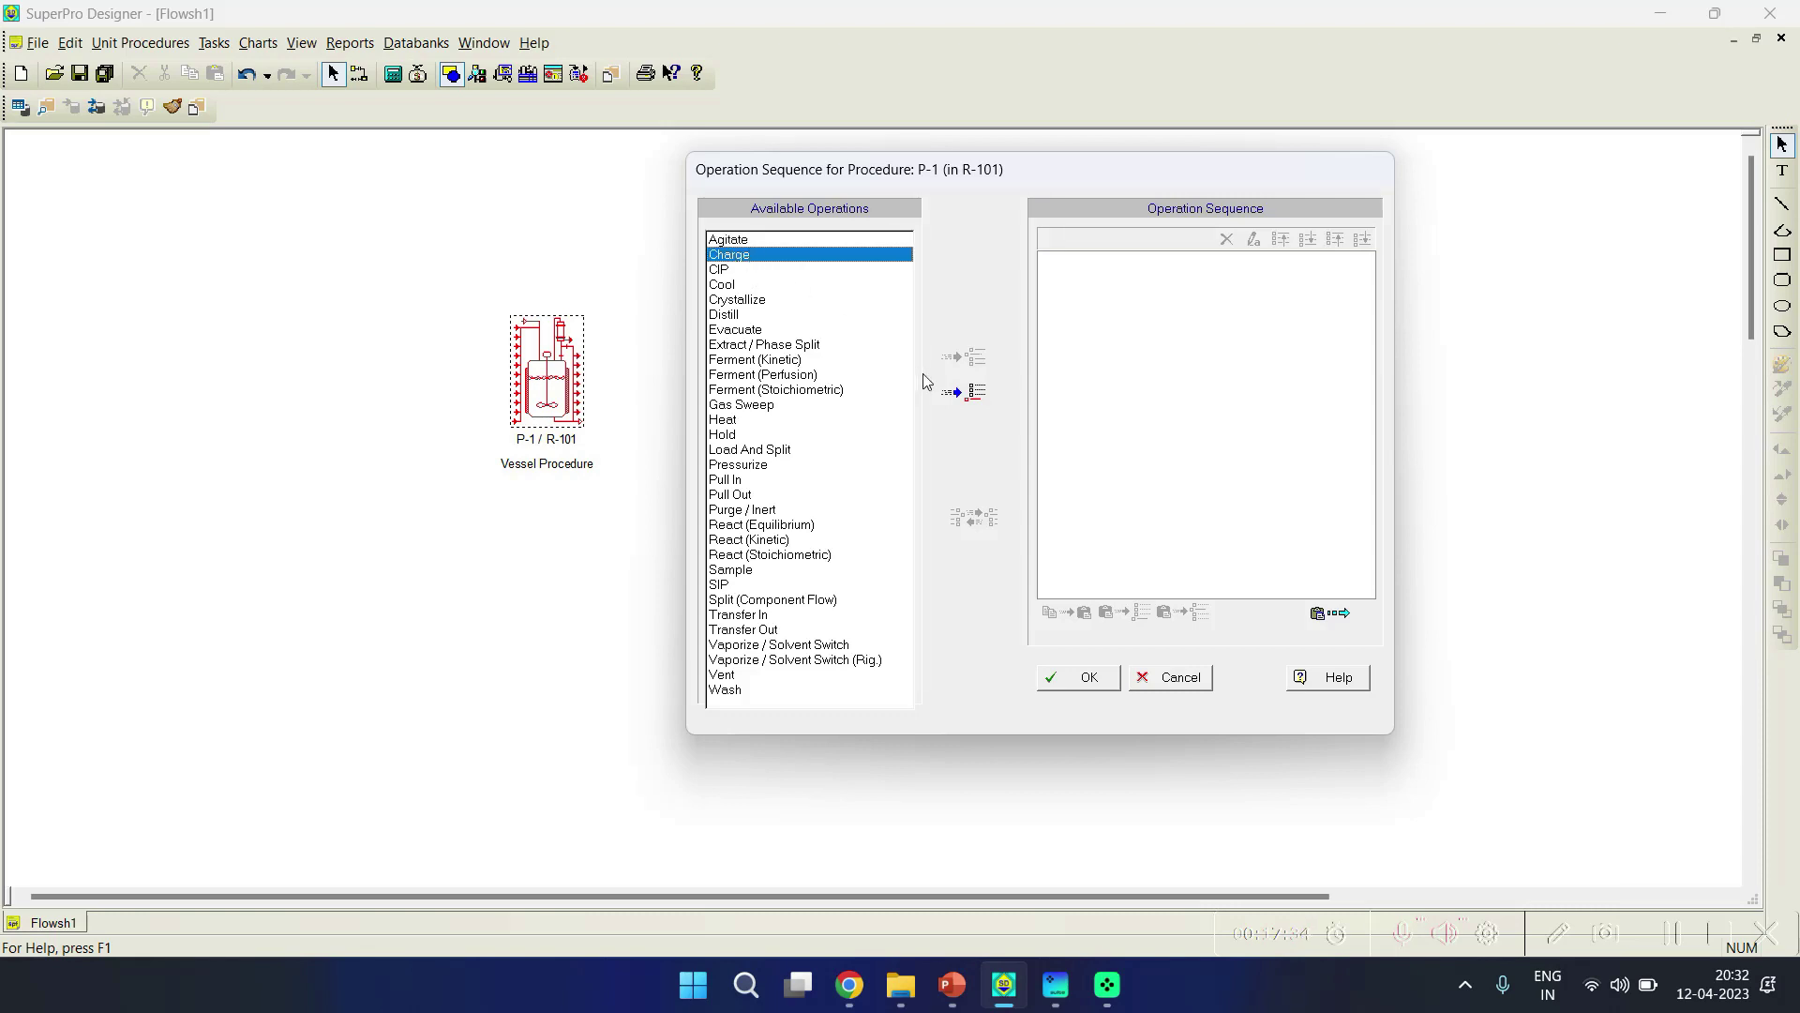
click(974, 398)
click(973, 398)
click(974, 399)
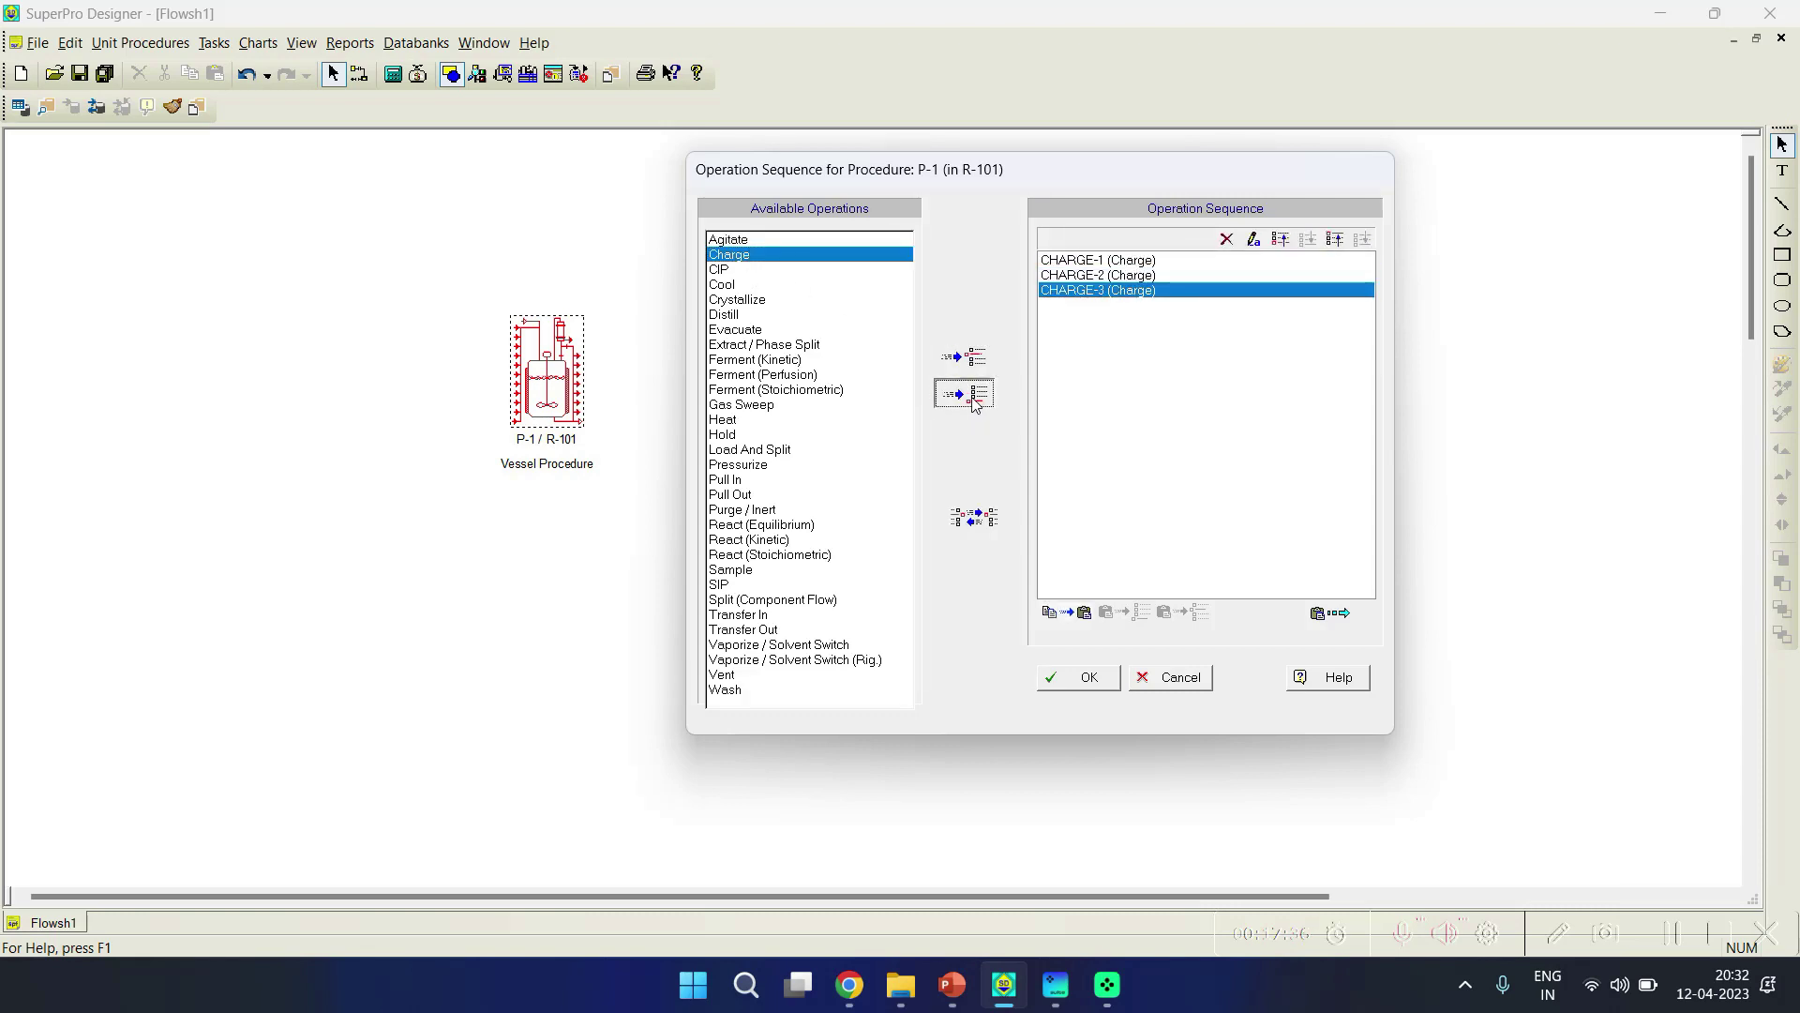
click(974, 398)
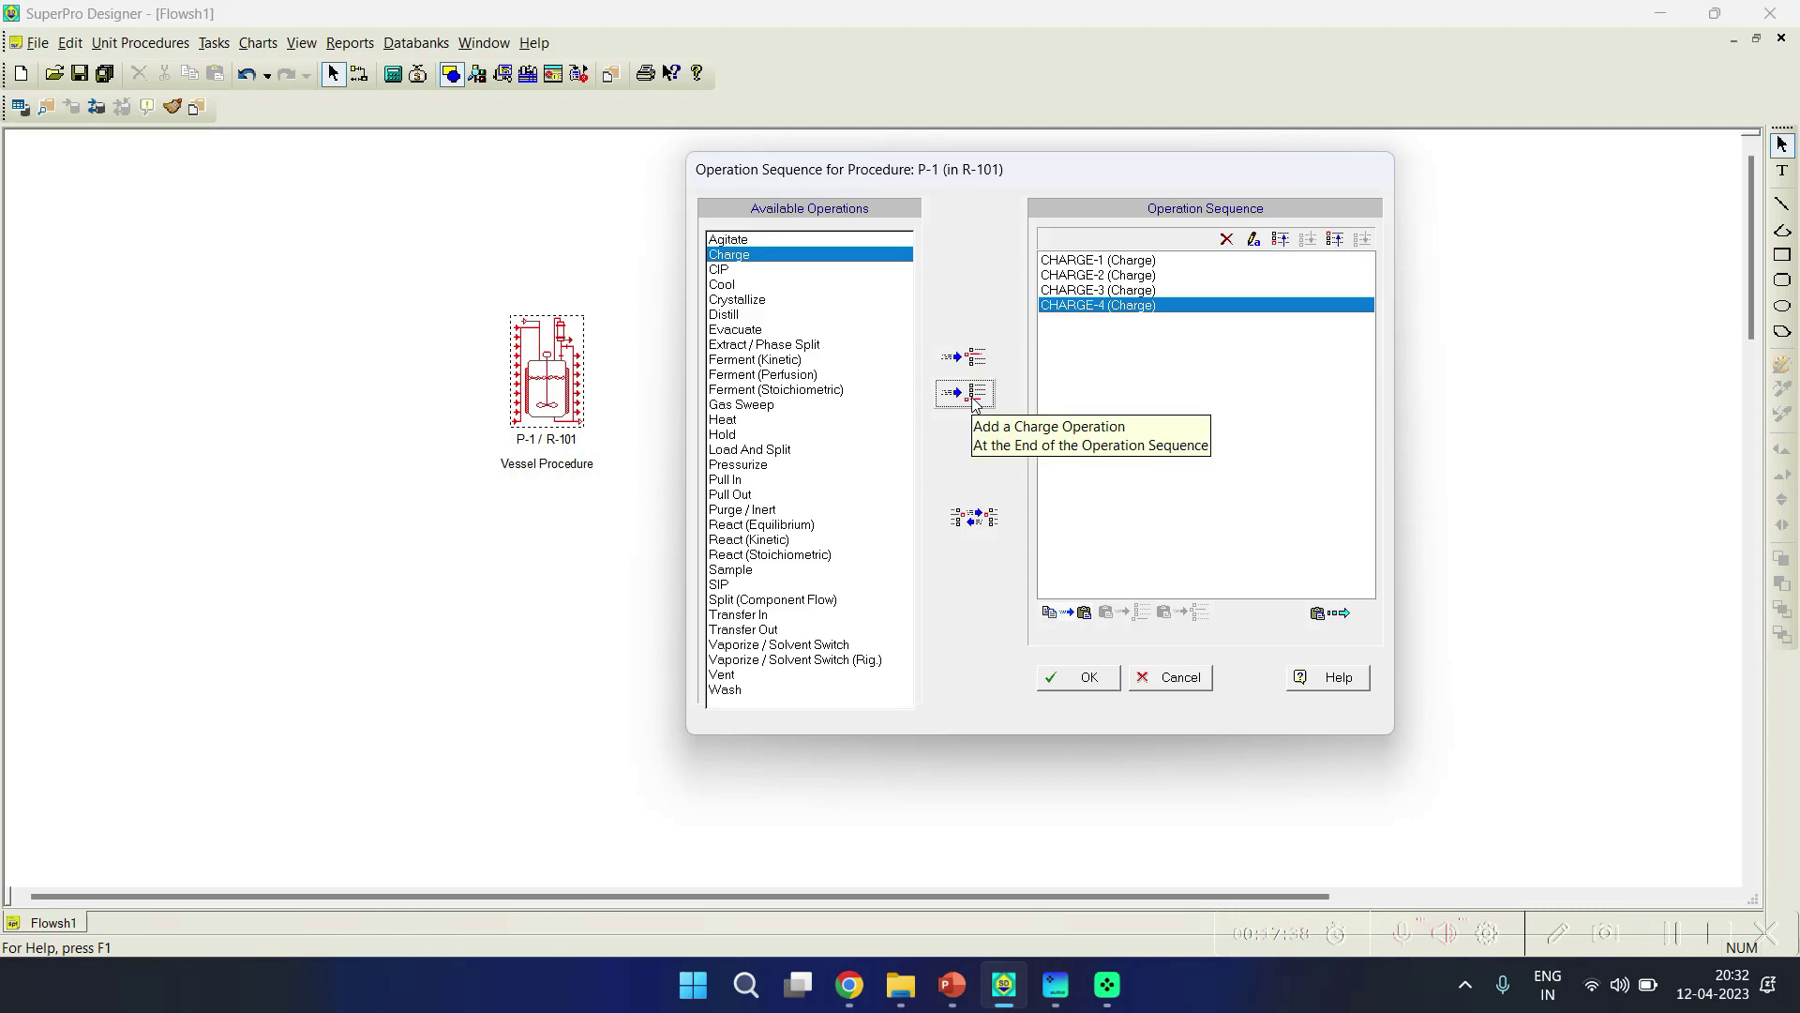
Step: Append a Heat and a React (Stoichiometric) operation to the P-1 operation sequence and accept it
click(731, 419)
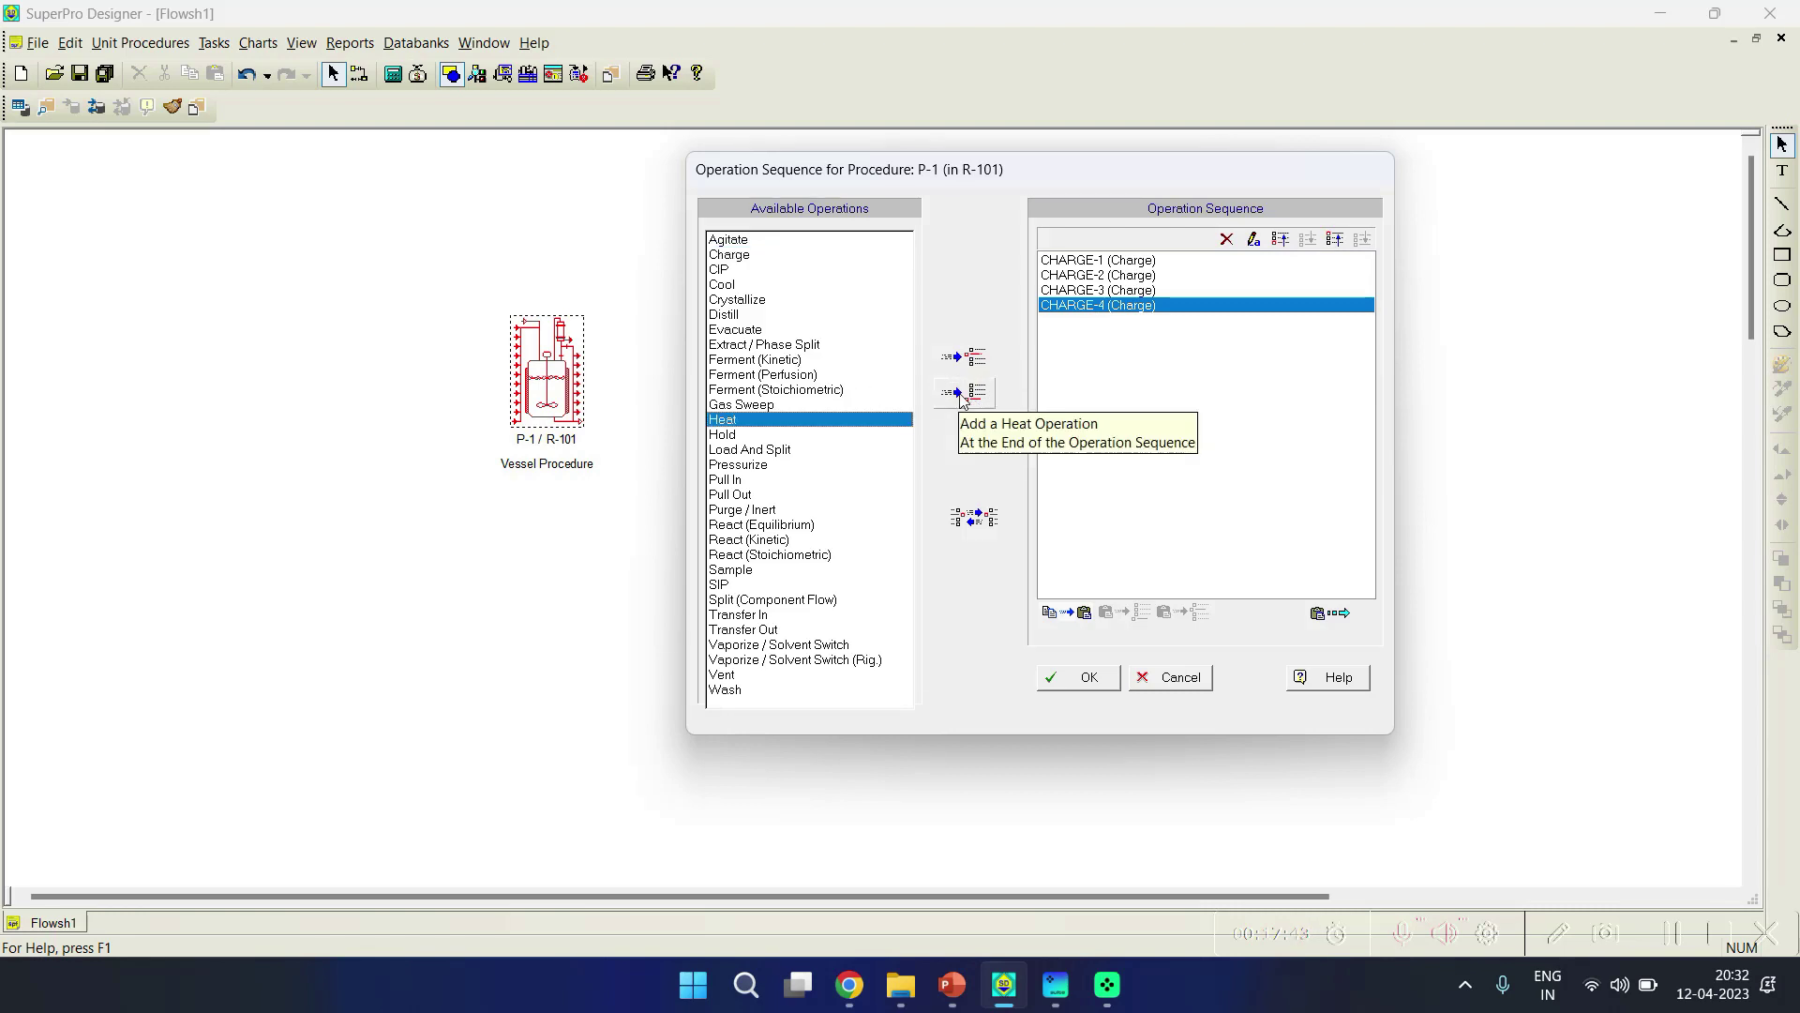
click(963, 396)
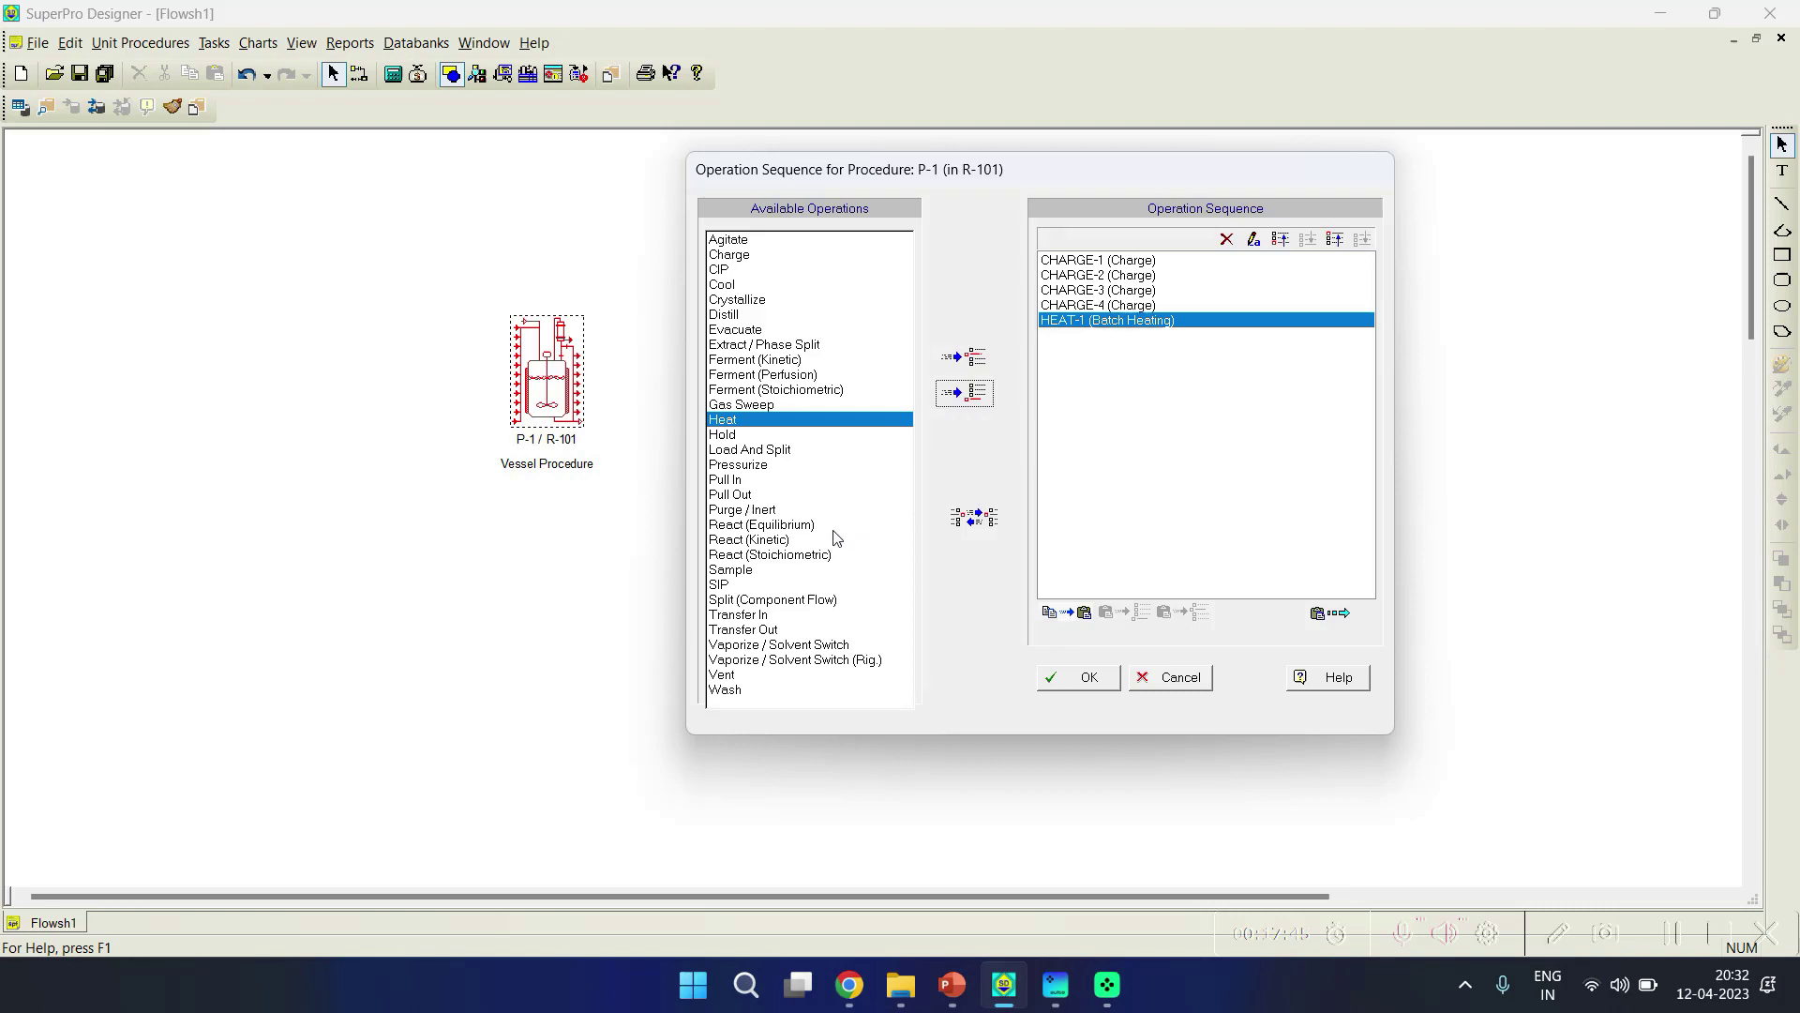
click(769, 554)
click(961, 395)
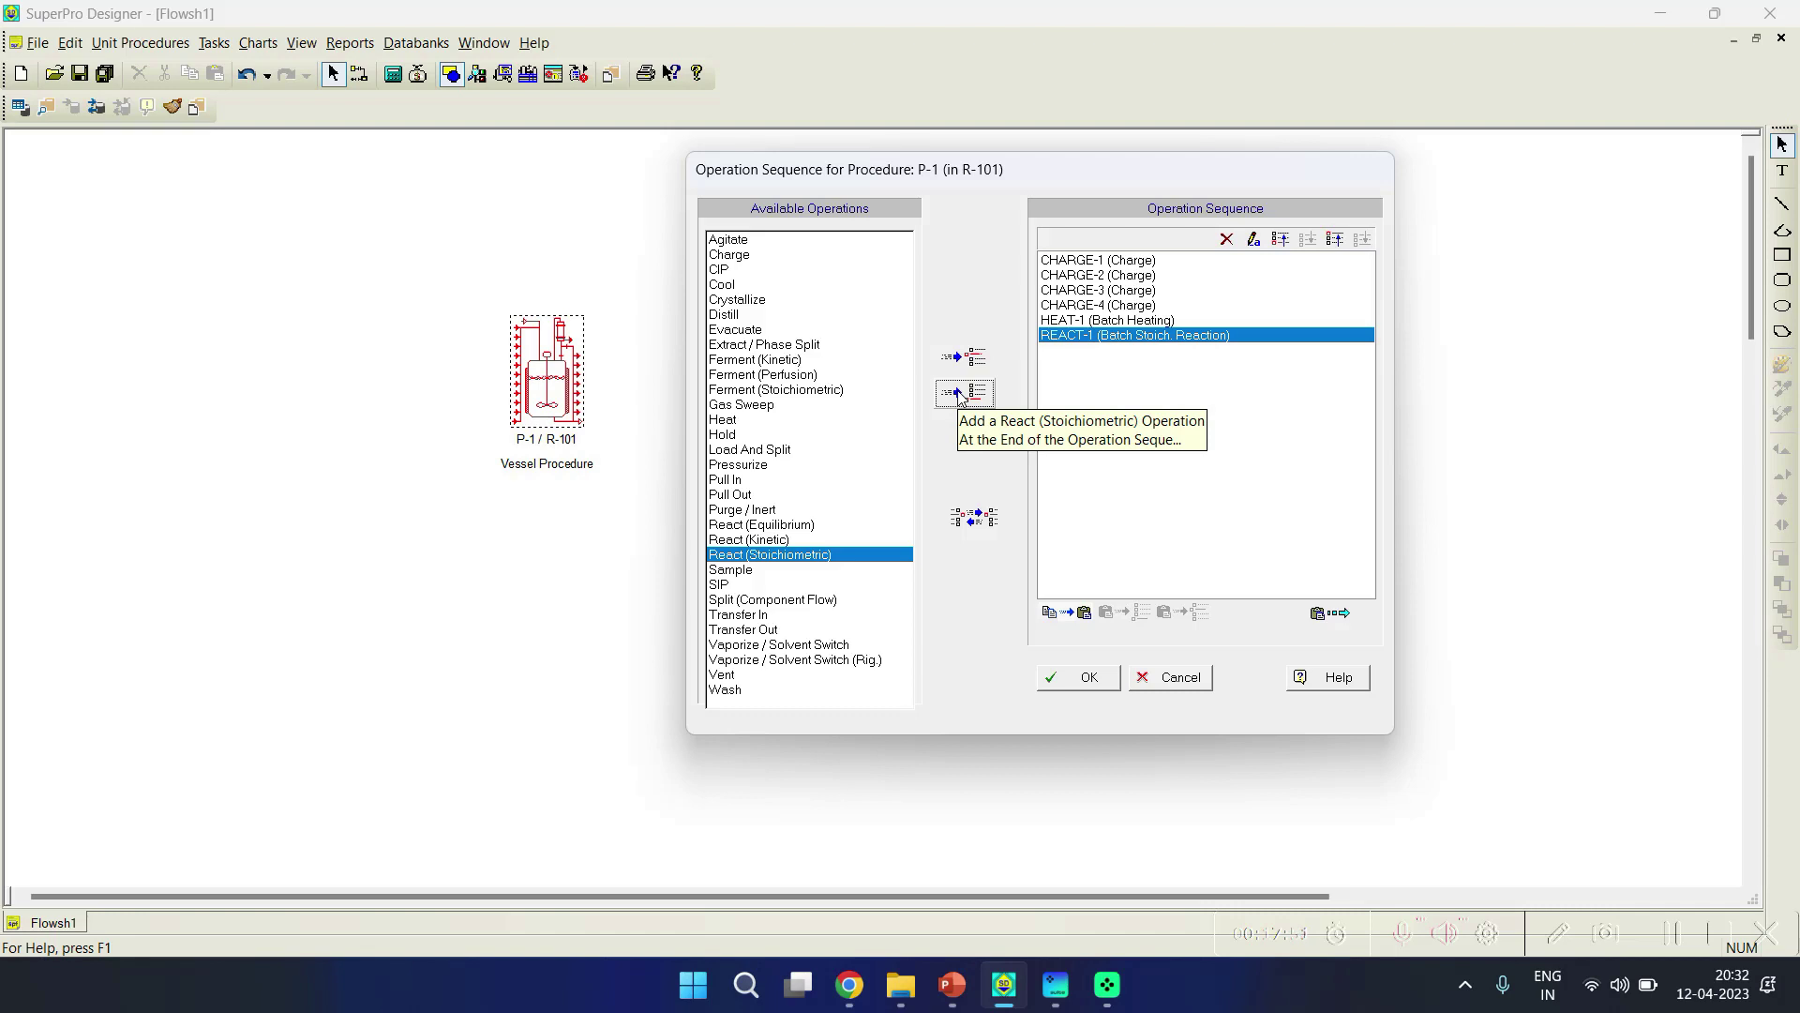
click(1080, 687)
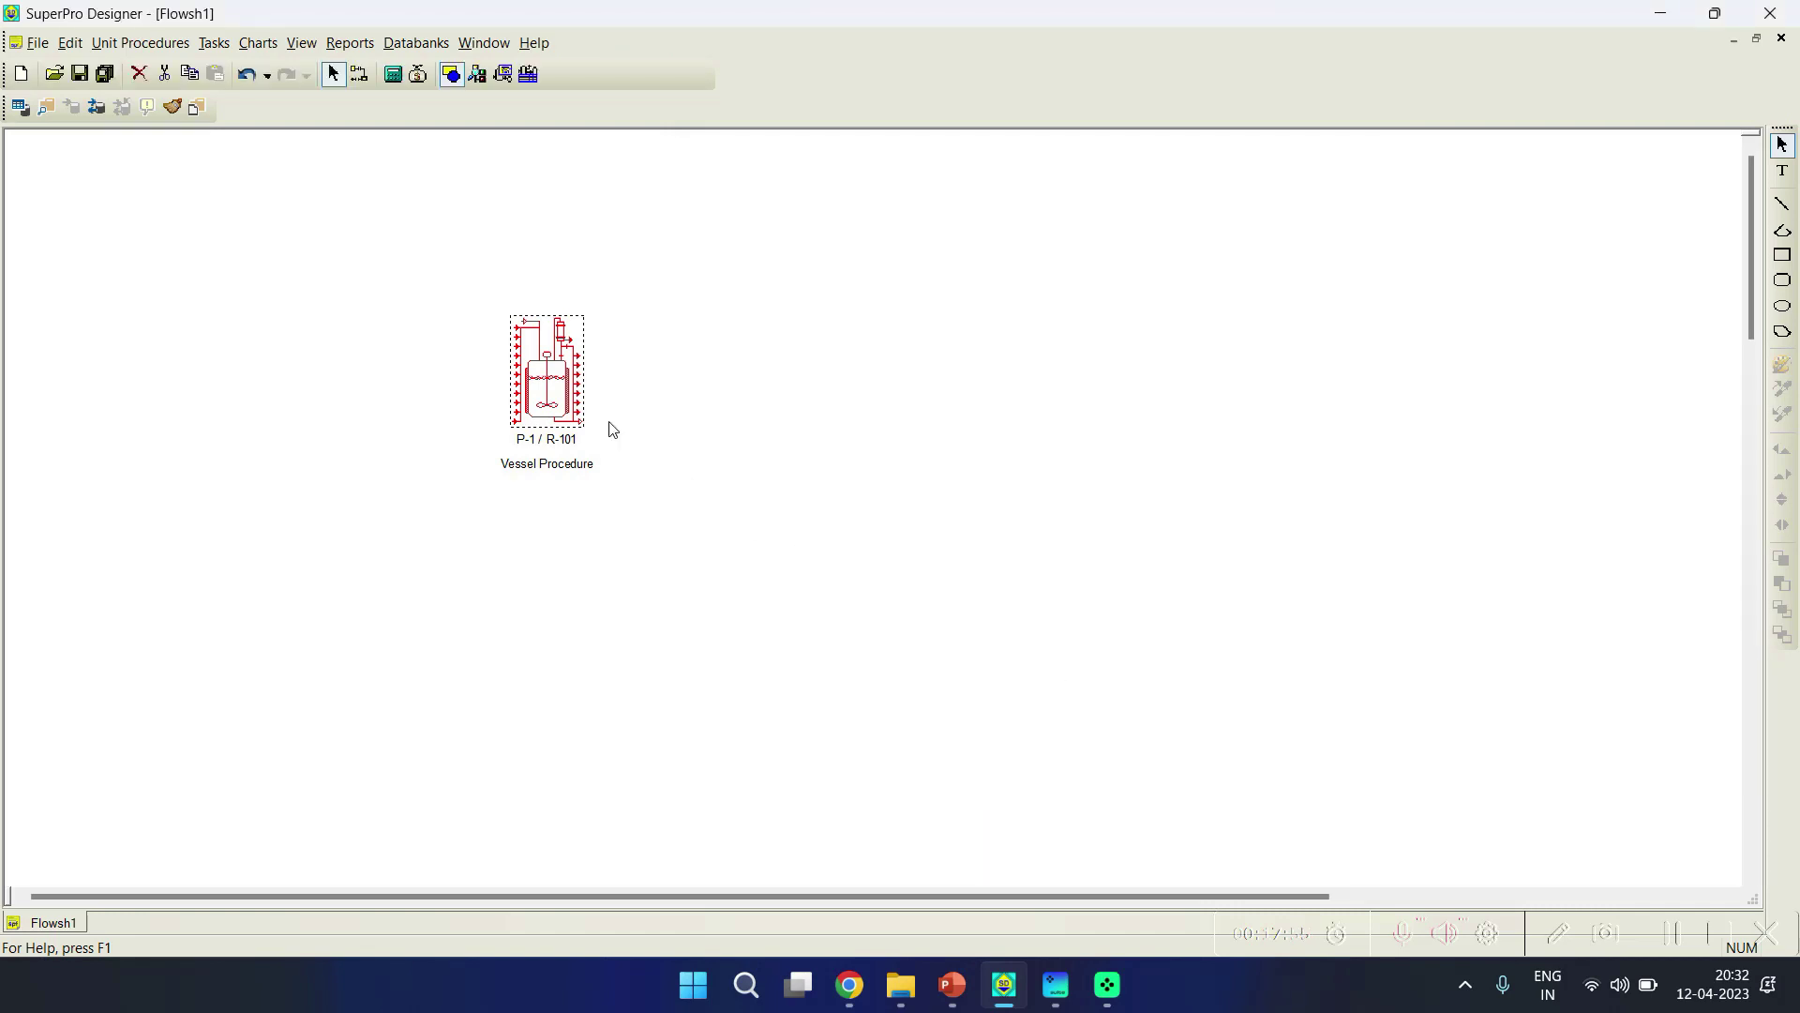
Step: Examine the operating conditions and scheduling of the CHARGE-1 operation in P-1
right_click(567, 405)
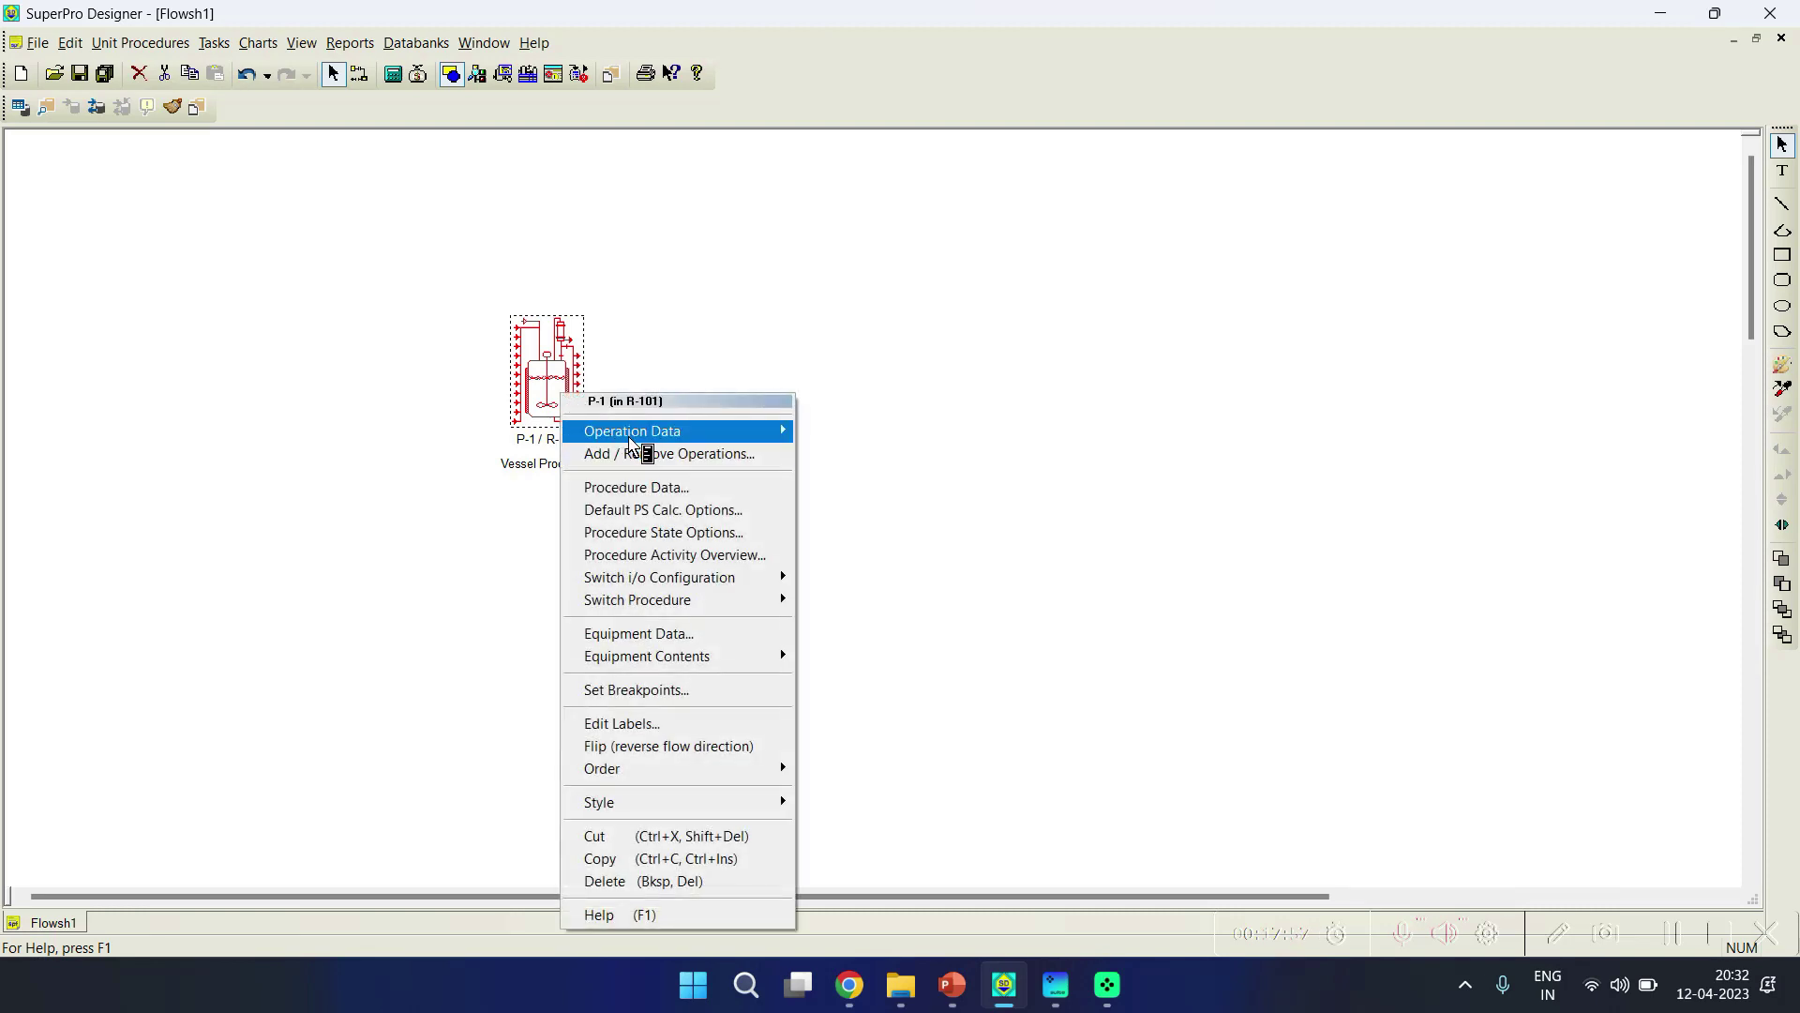
mouse_move(633, 436)
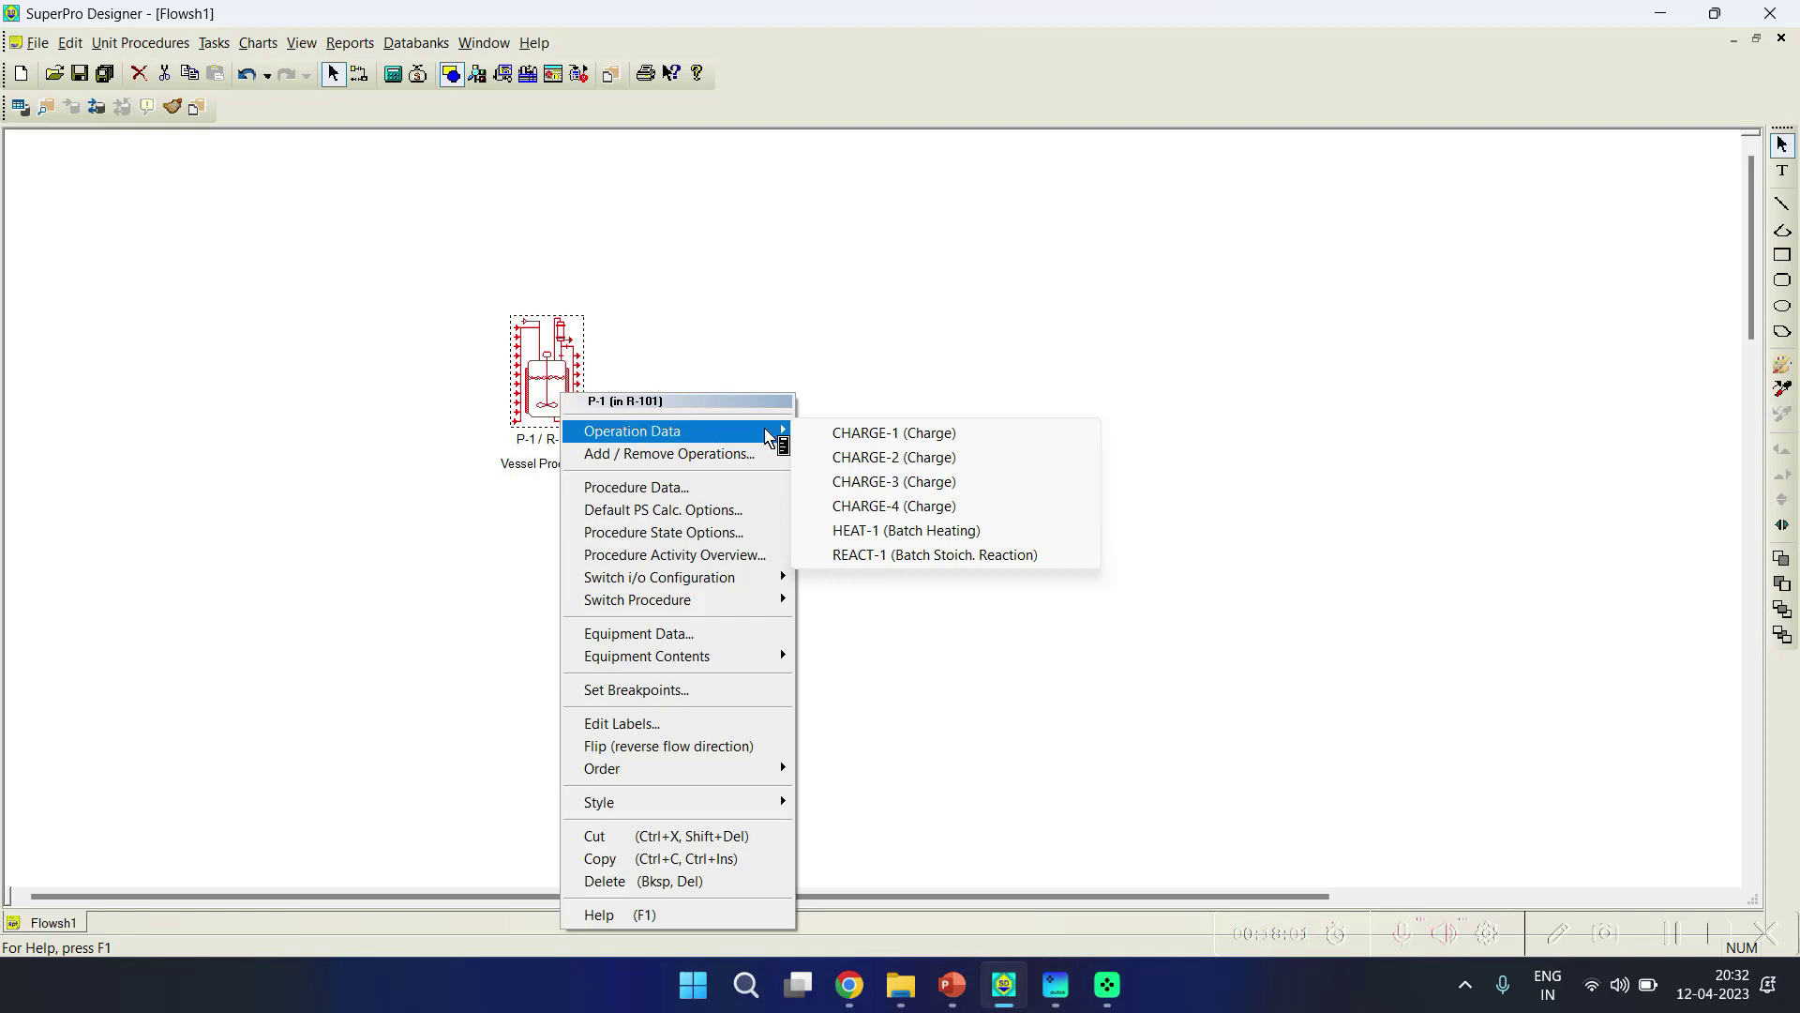
click(865, 443)
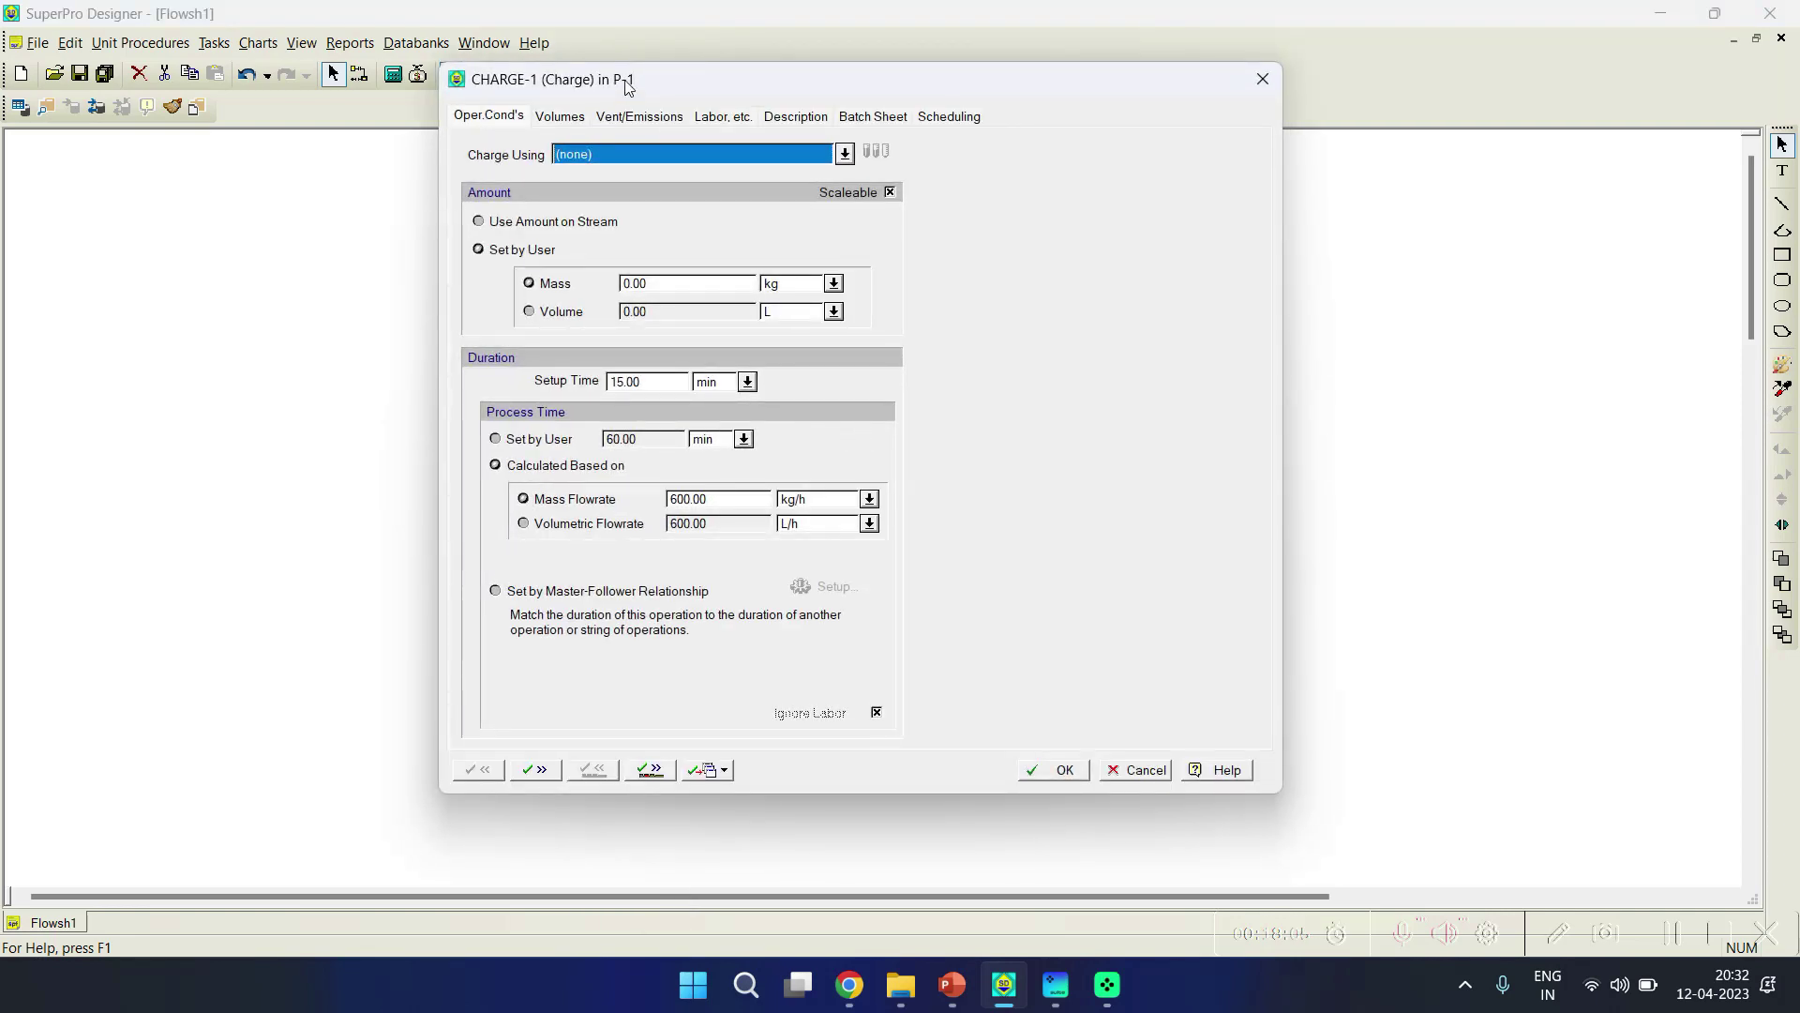
drag(627, 85, 588, 111)
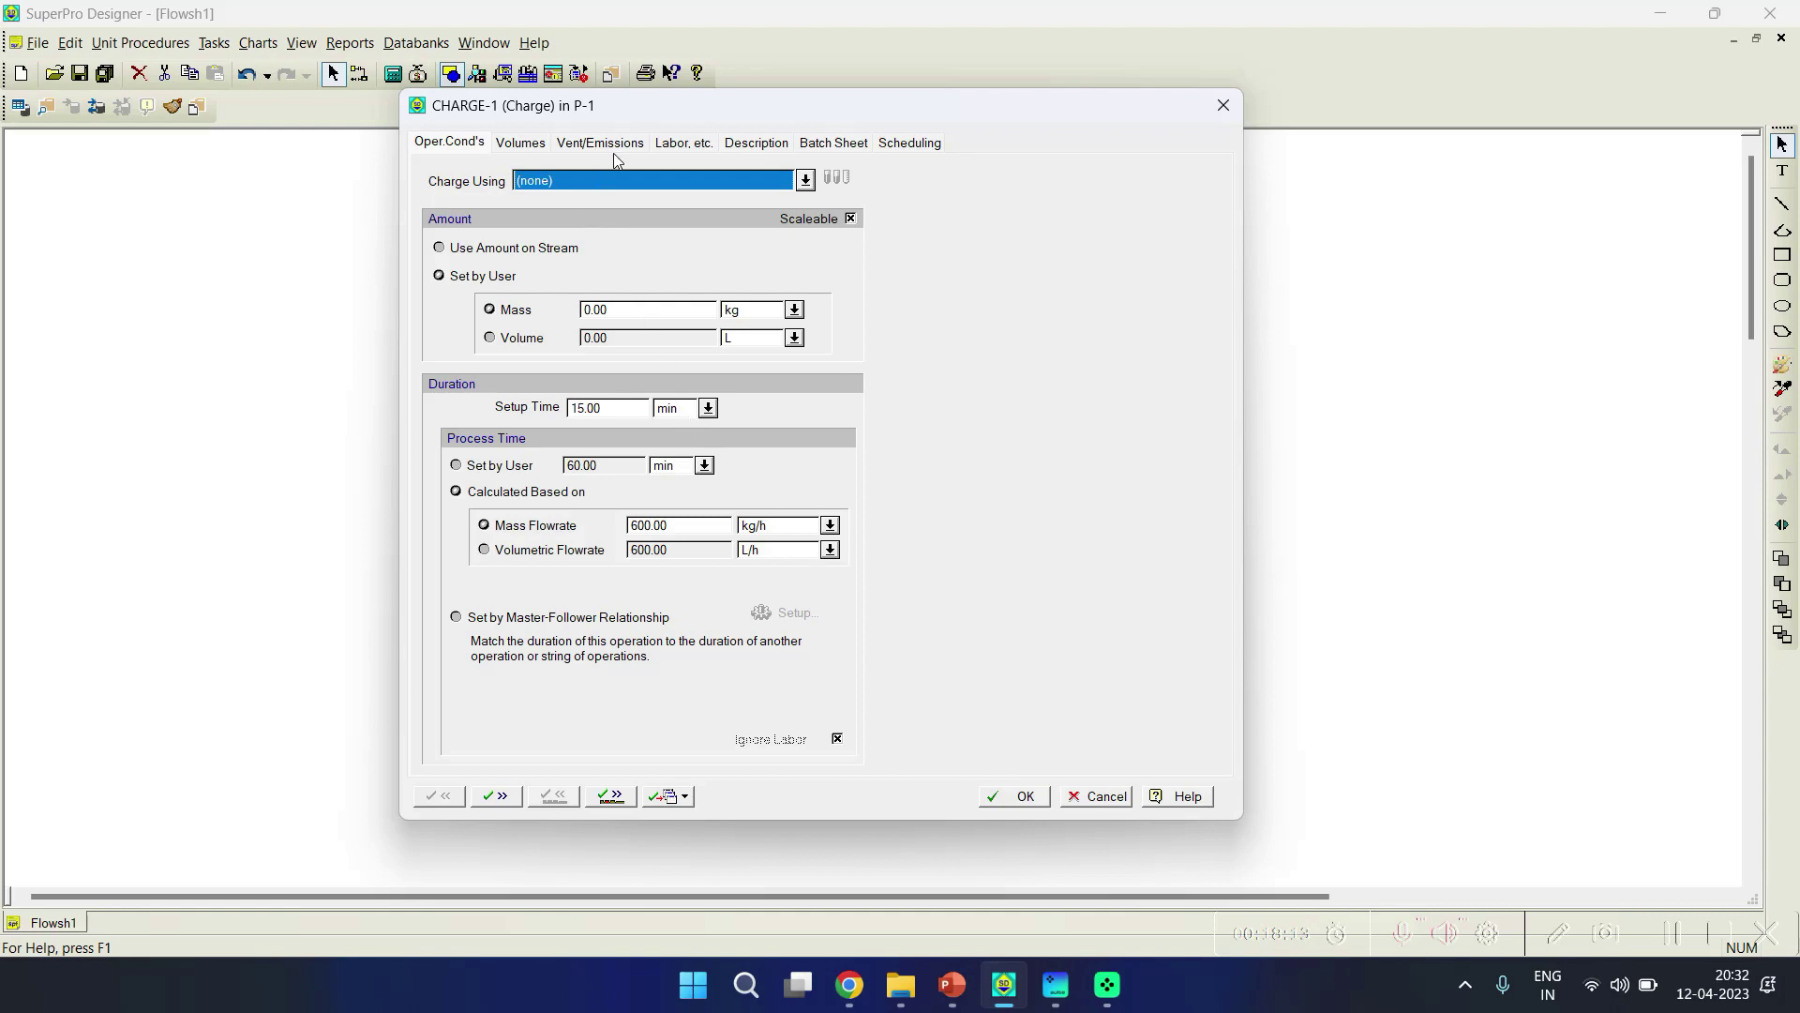
click(910, 143)
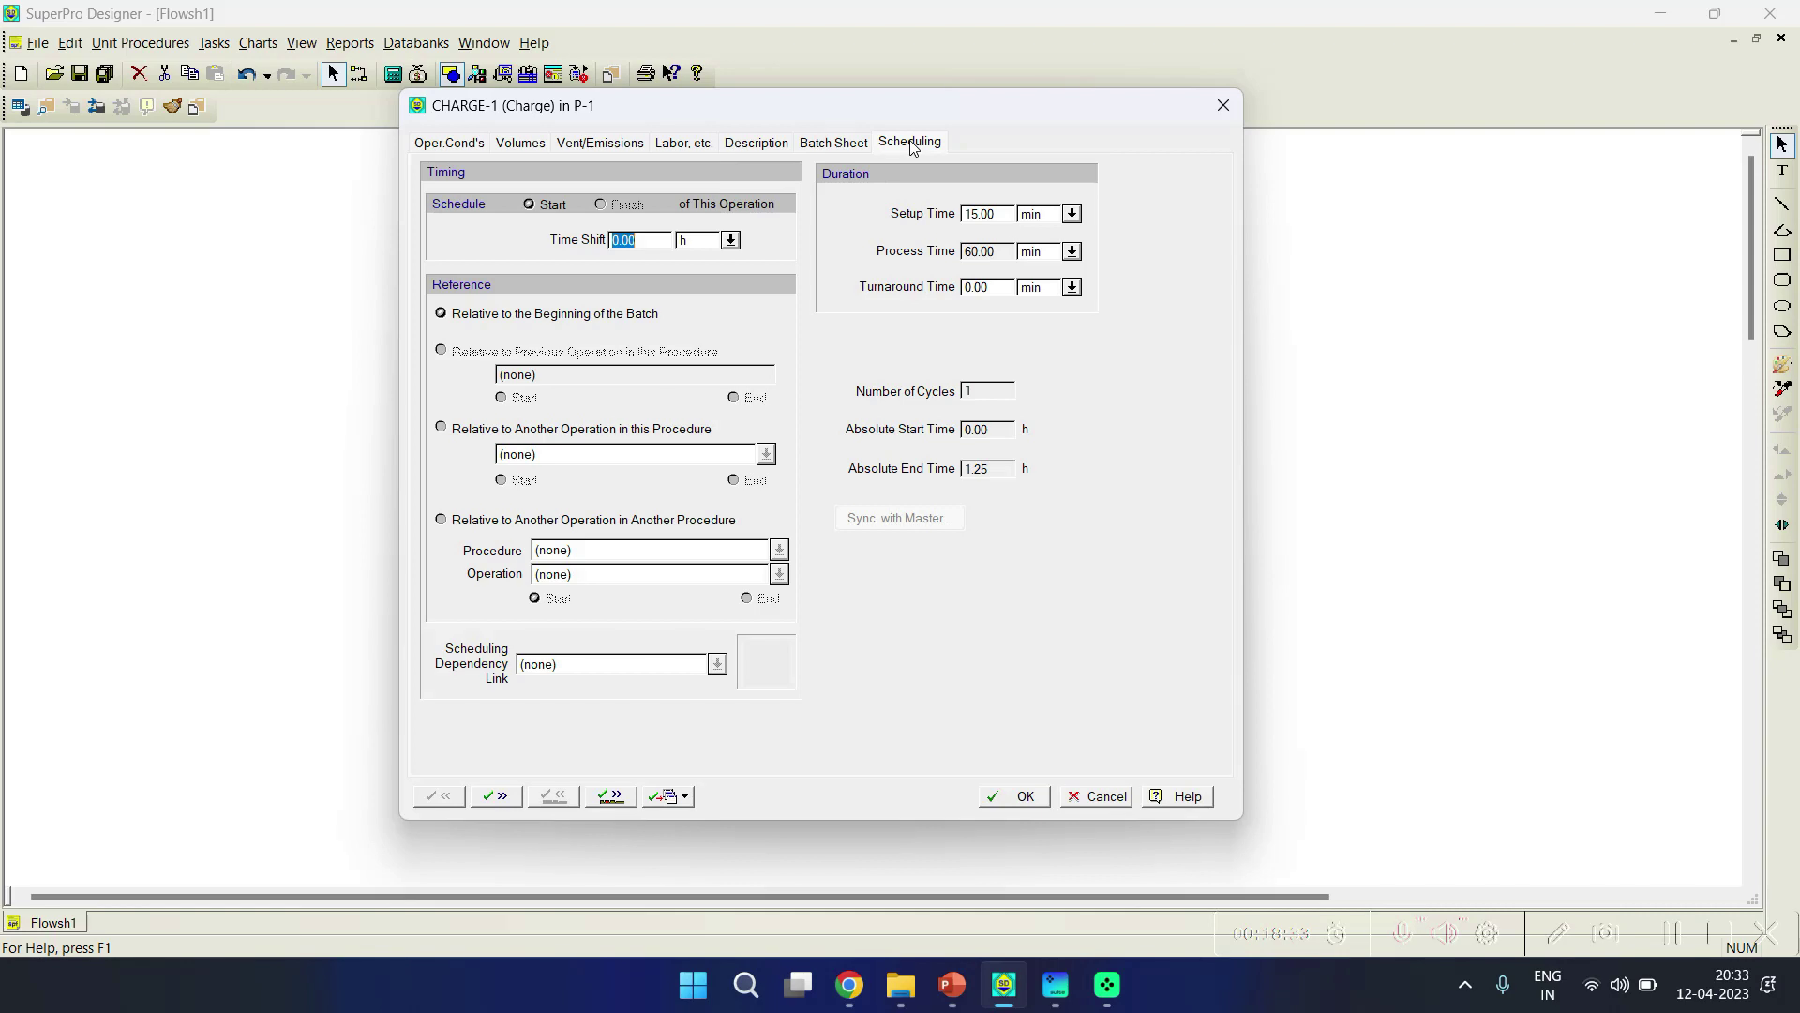
click(495, 799)
click(865, 551)
click(1108, 799)
Step: Add a plate and frame filtration procedure to the right of the reactor on the flowsheet
click(164, 45)
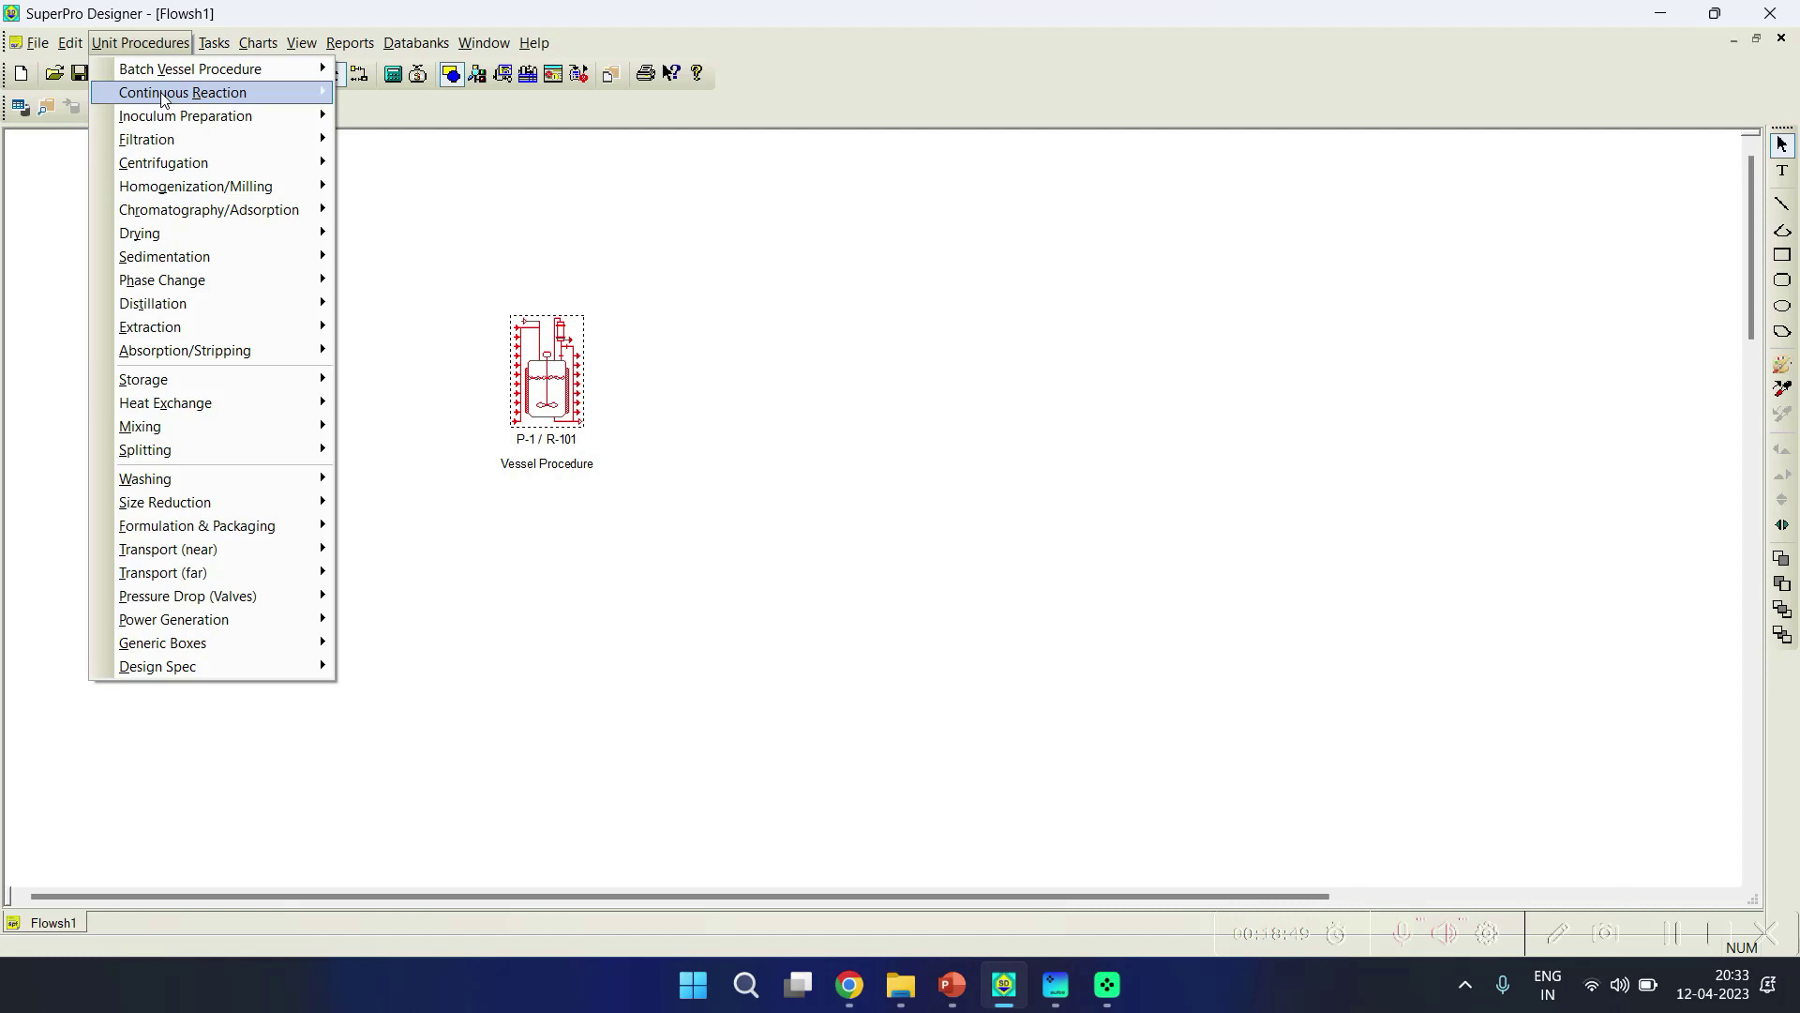
mouse_move(164, 99)
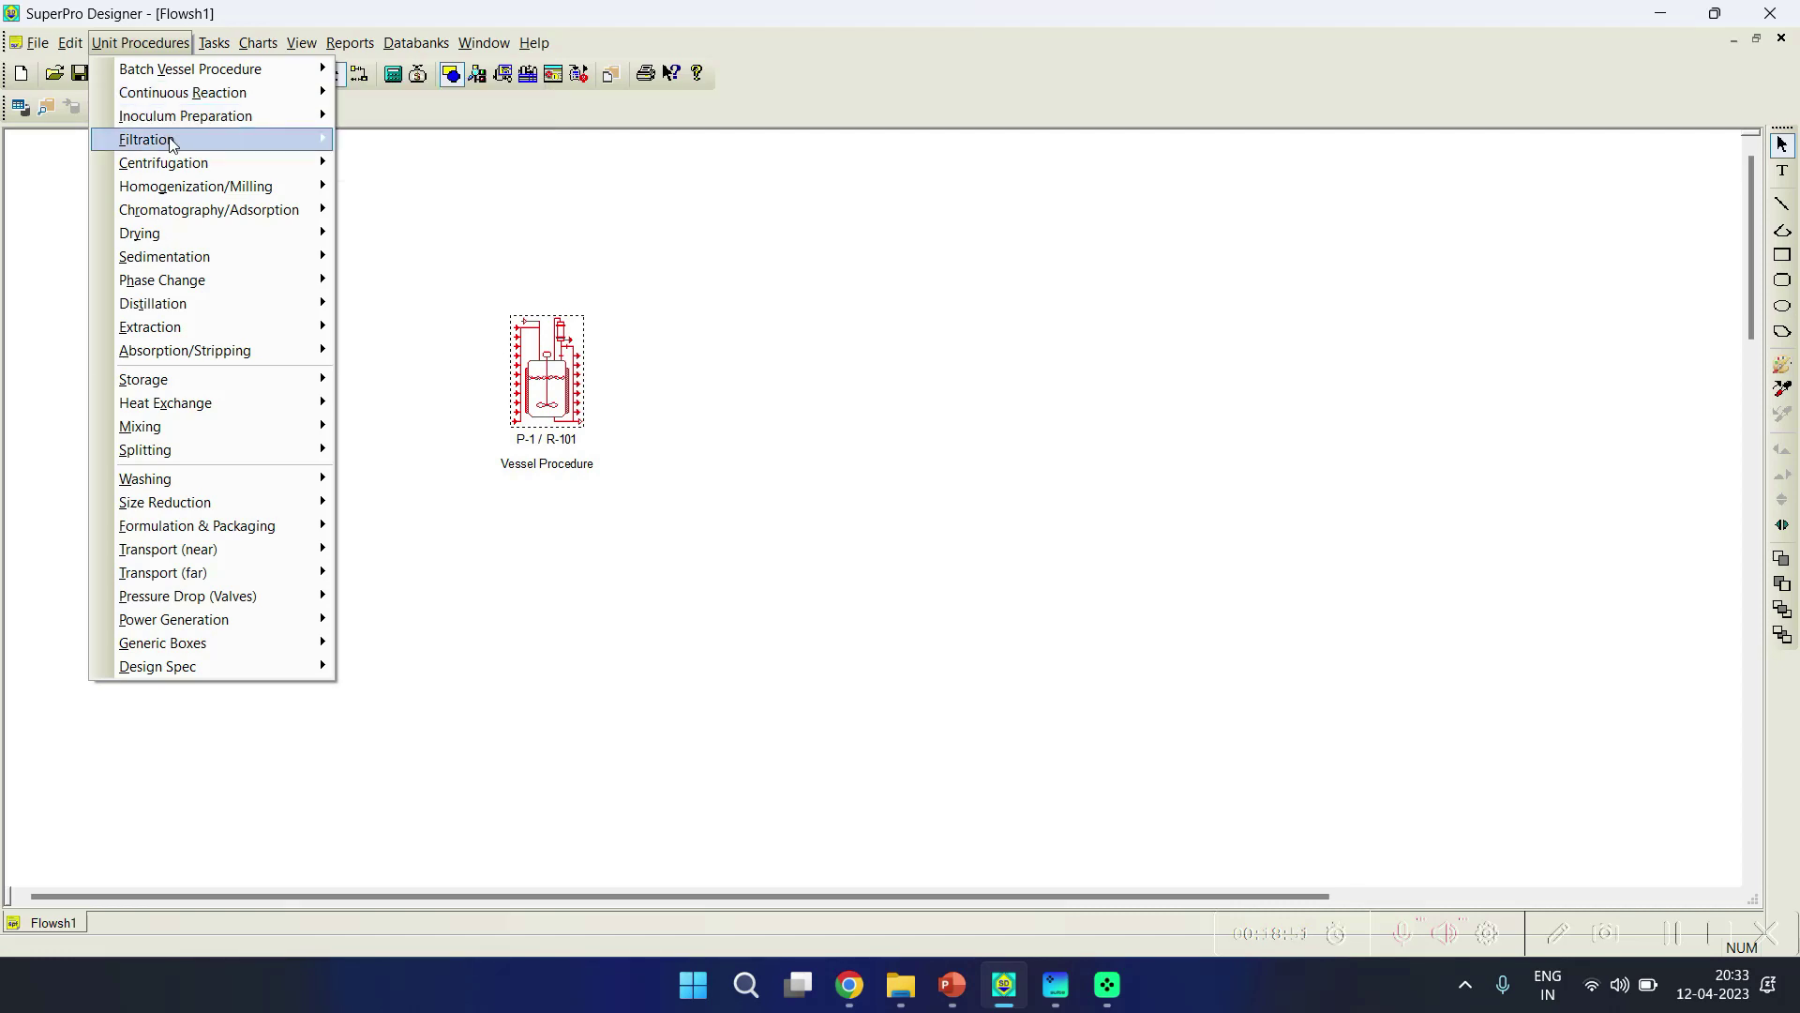
mouse_move(172, 143)
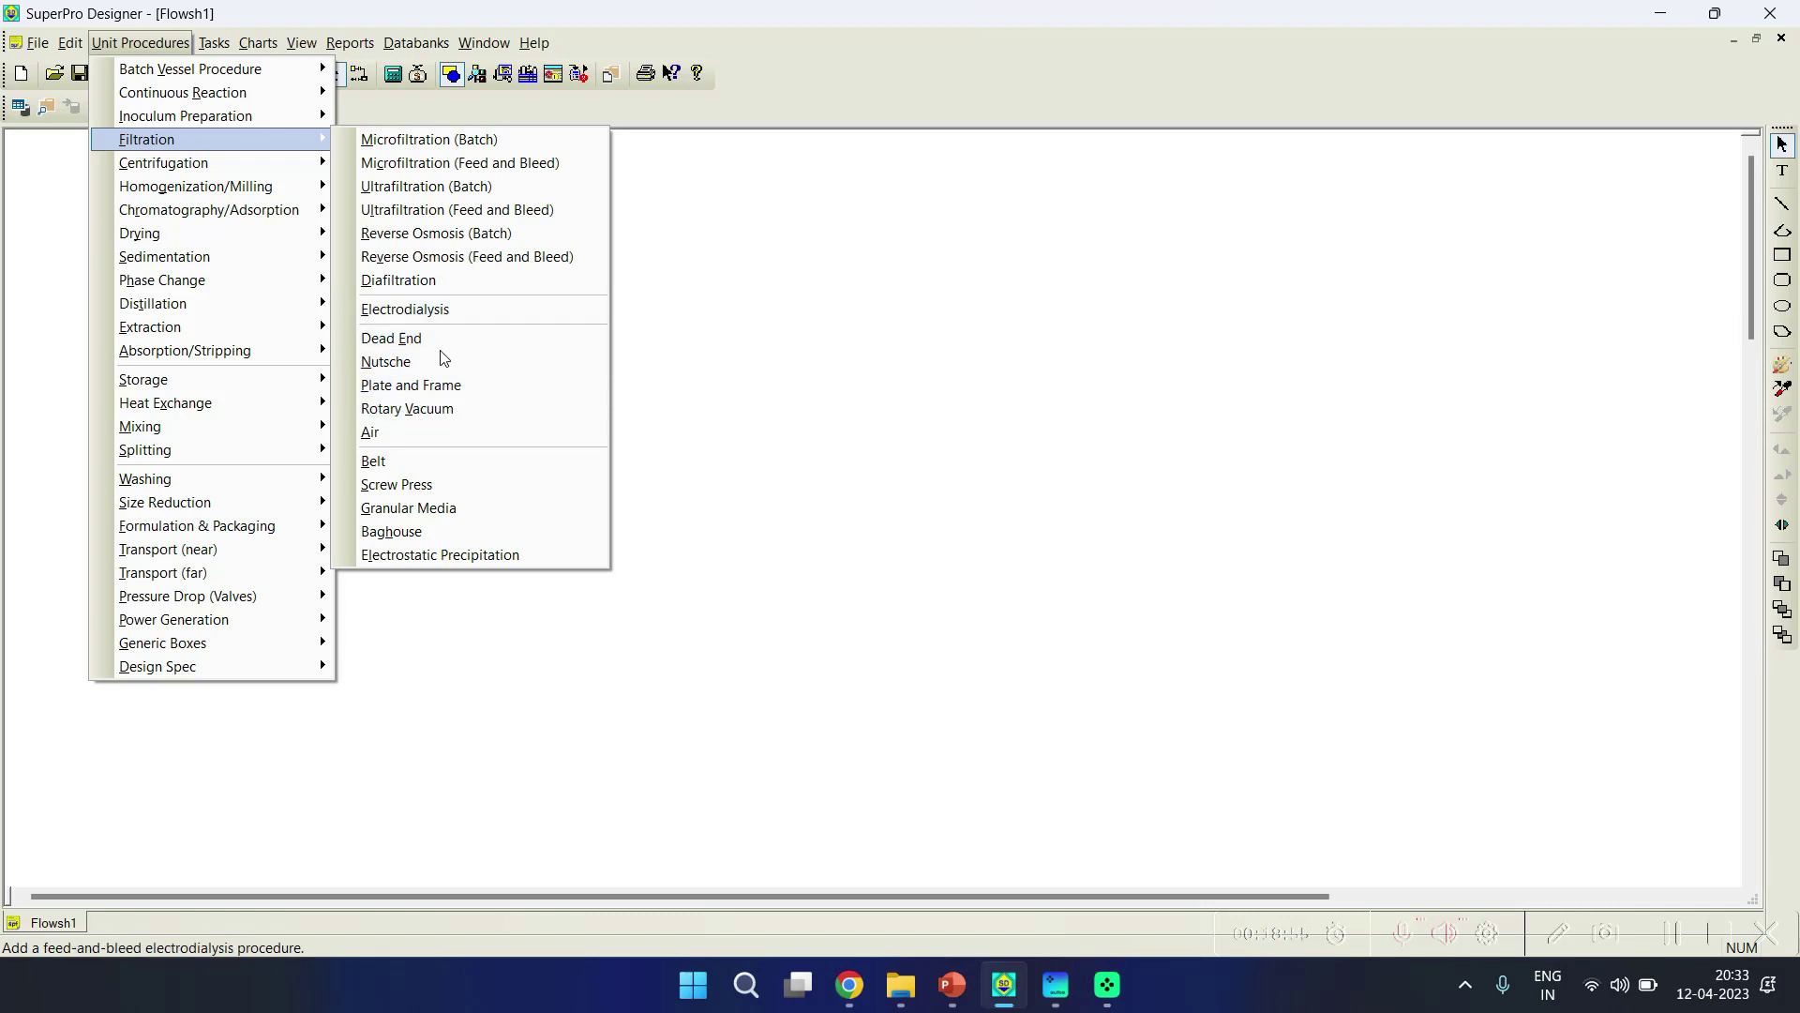
click(453, 392)
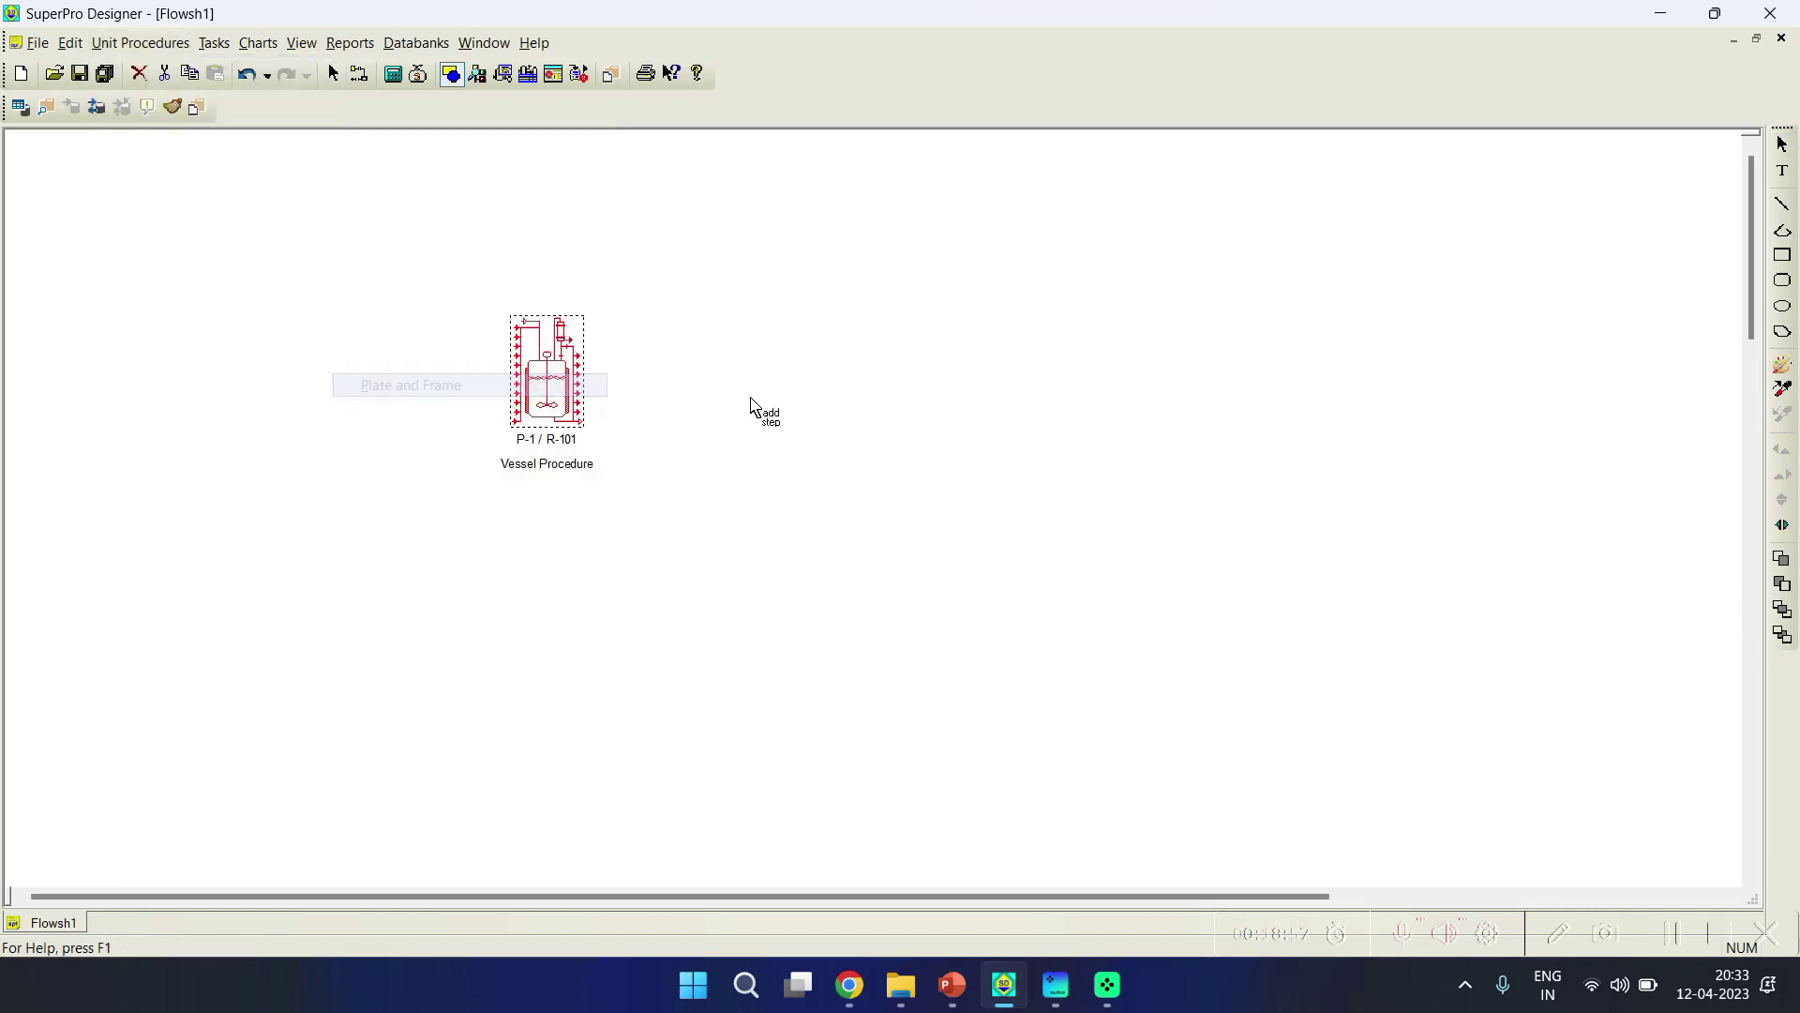
click(814, 378)
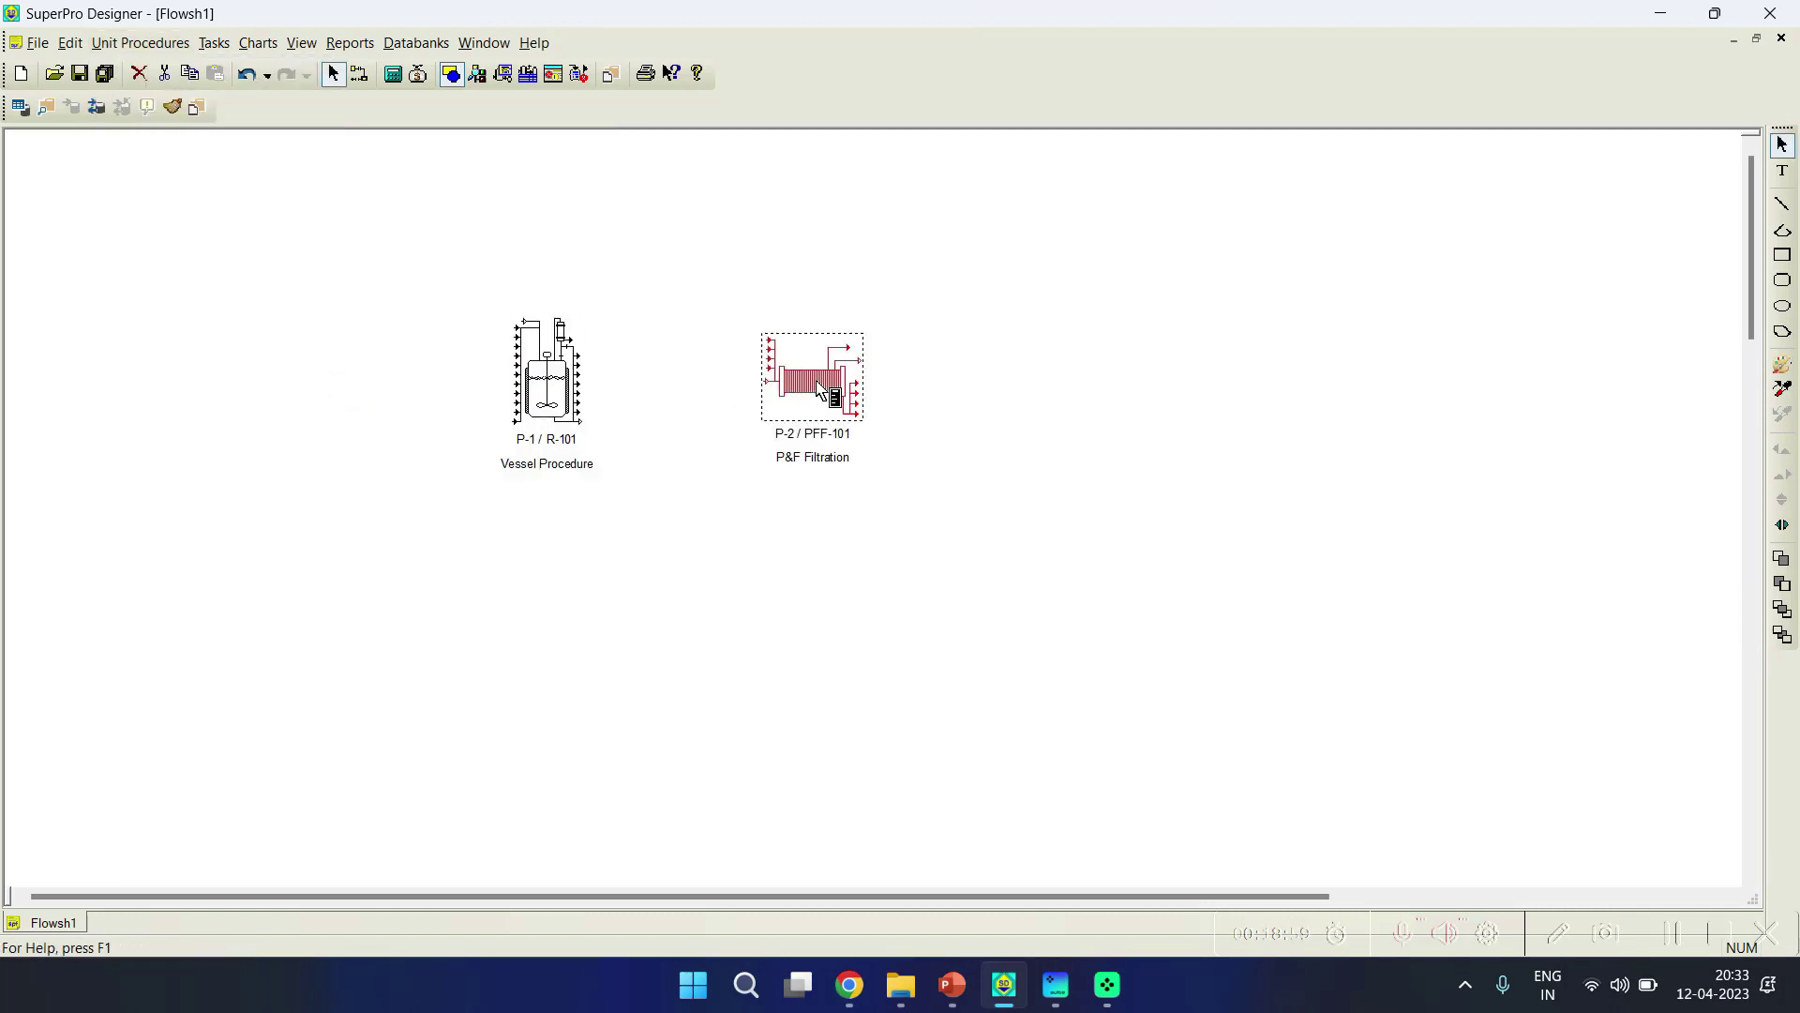
Step: Shift the filtration procedure slightly and append a Wash Cake operation to the P-2 operation sequence
drag(814, 378, 846, 373)
right_click(849, 379)
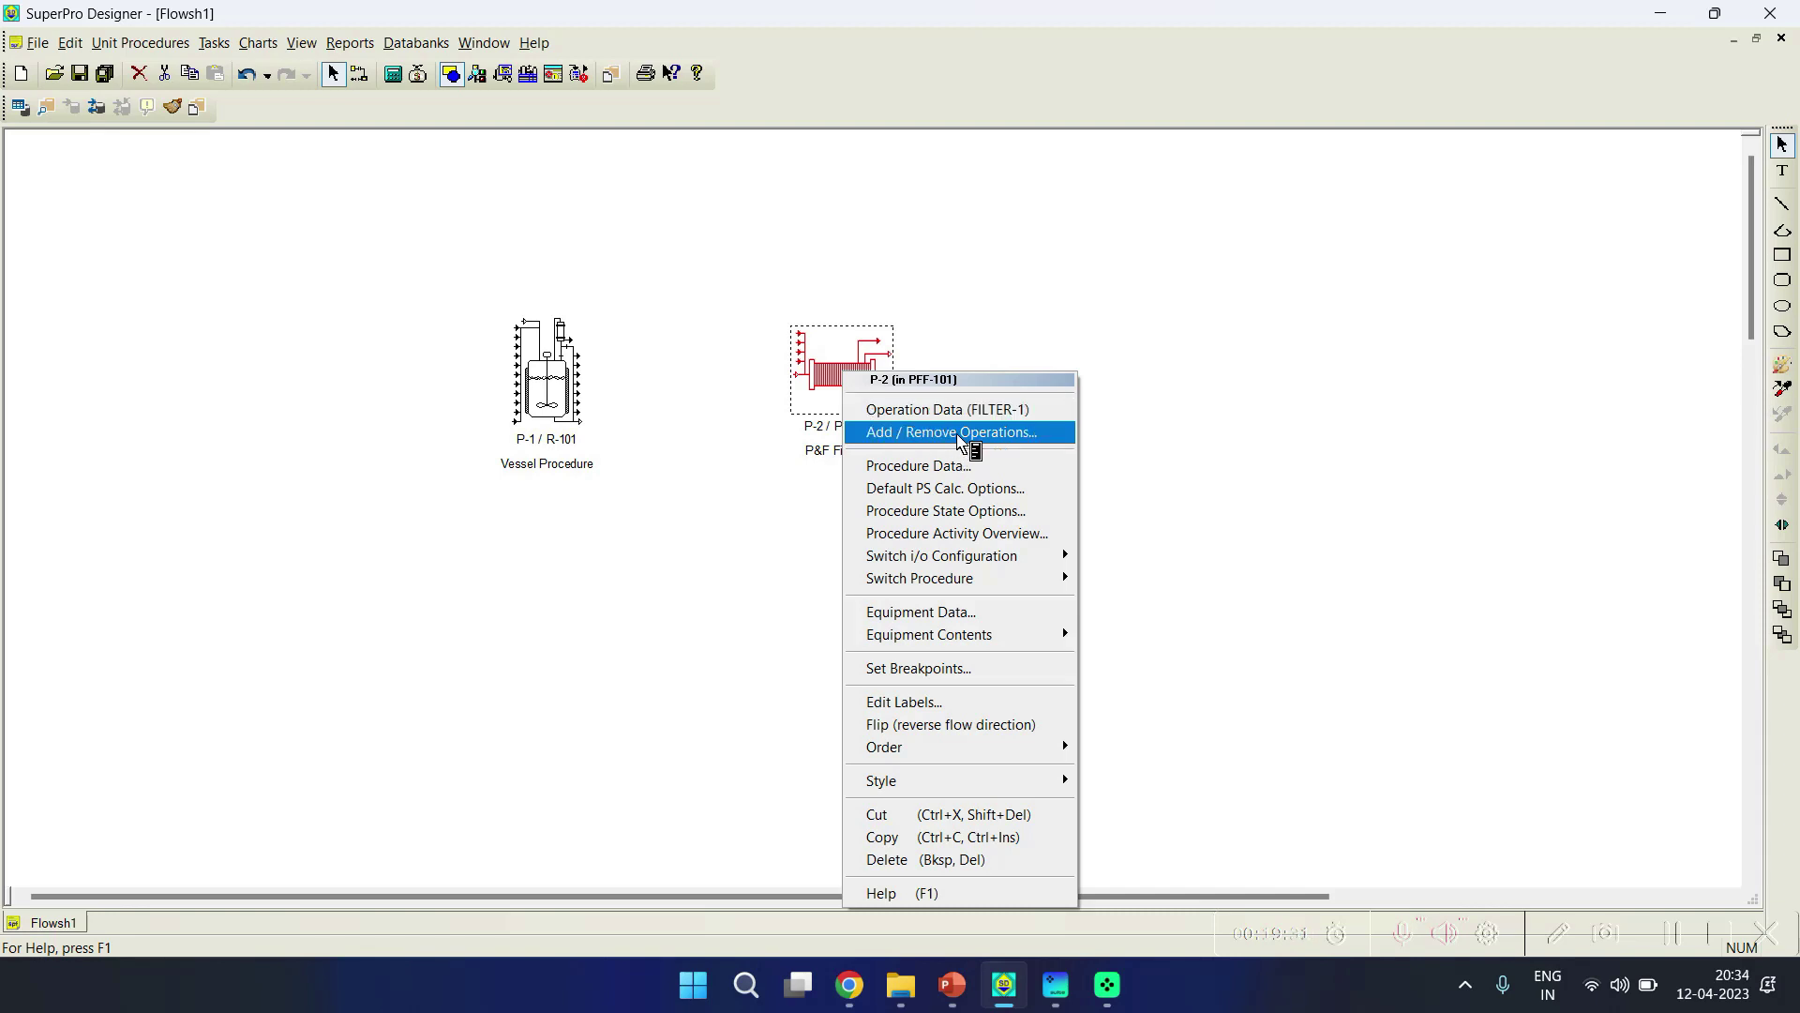
click(960, 439)
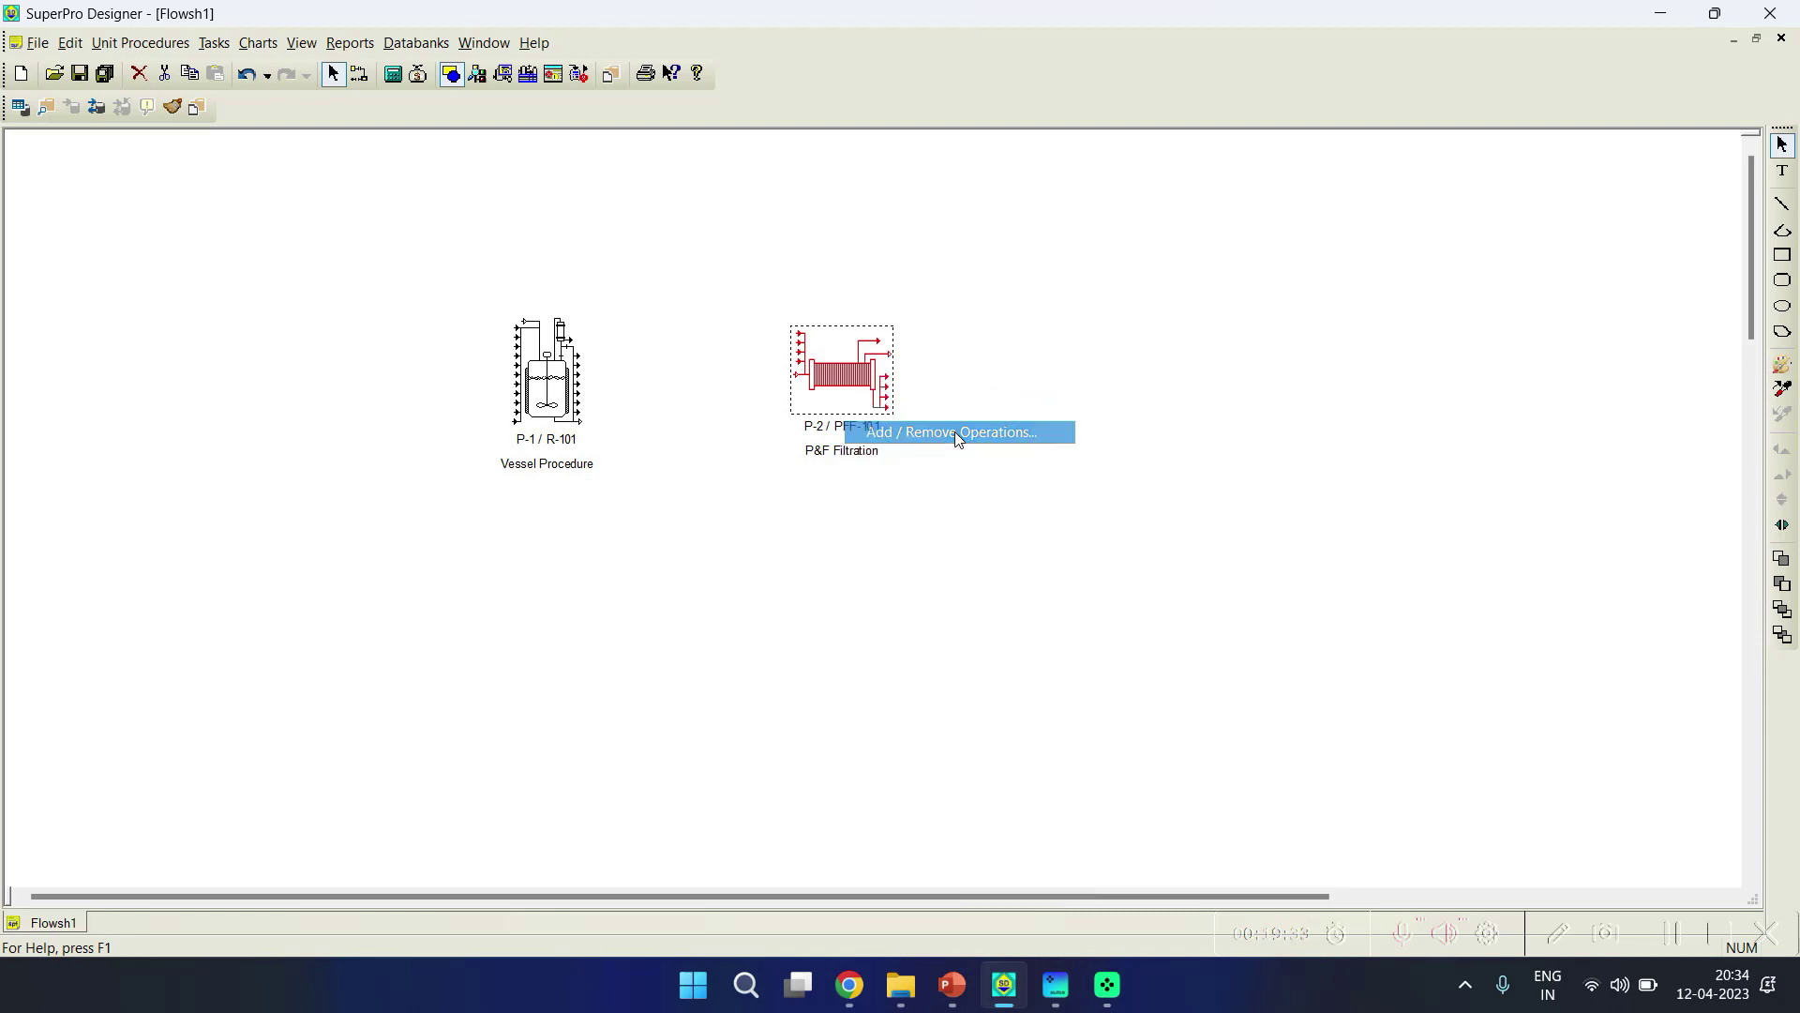
drag(673, 157, 1211, 135)
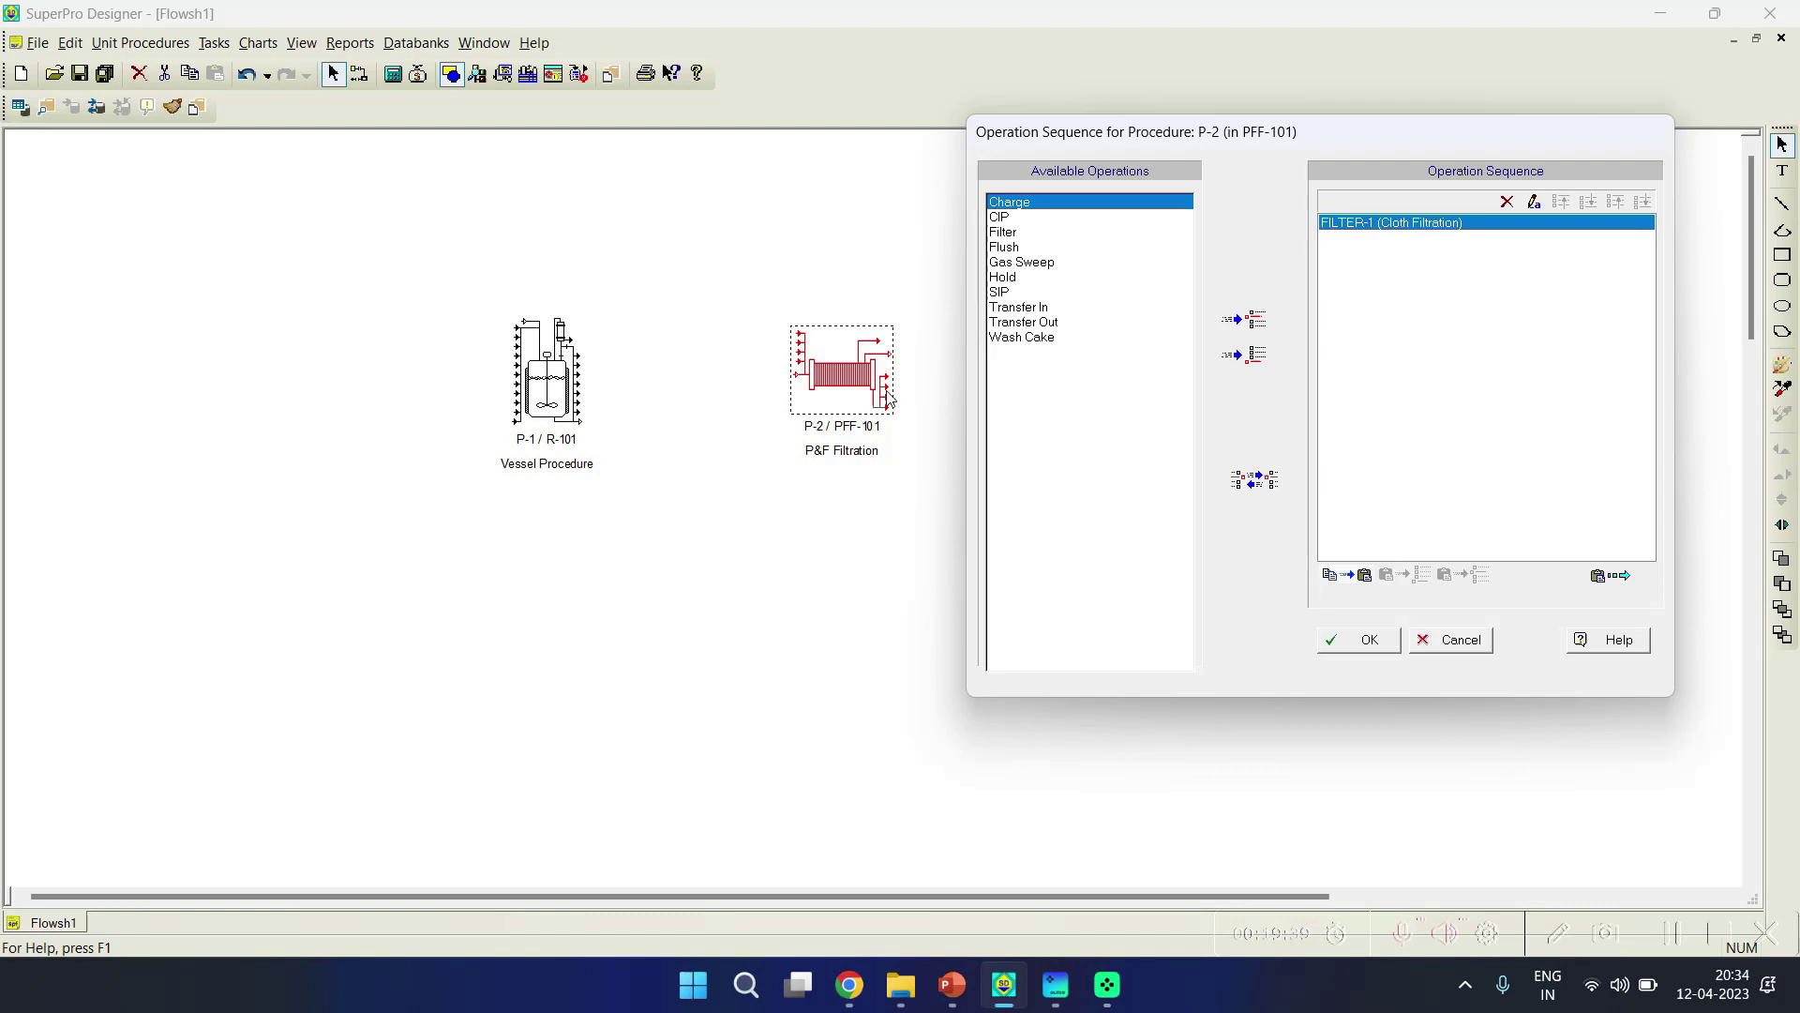
click(1023, 343)
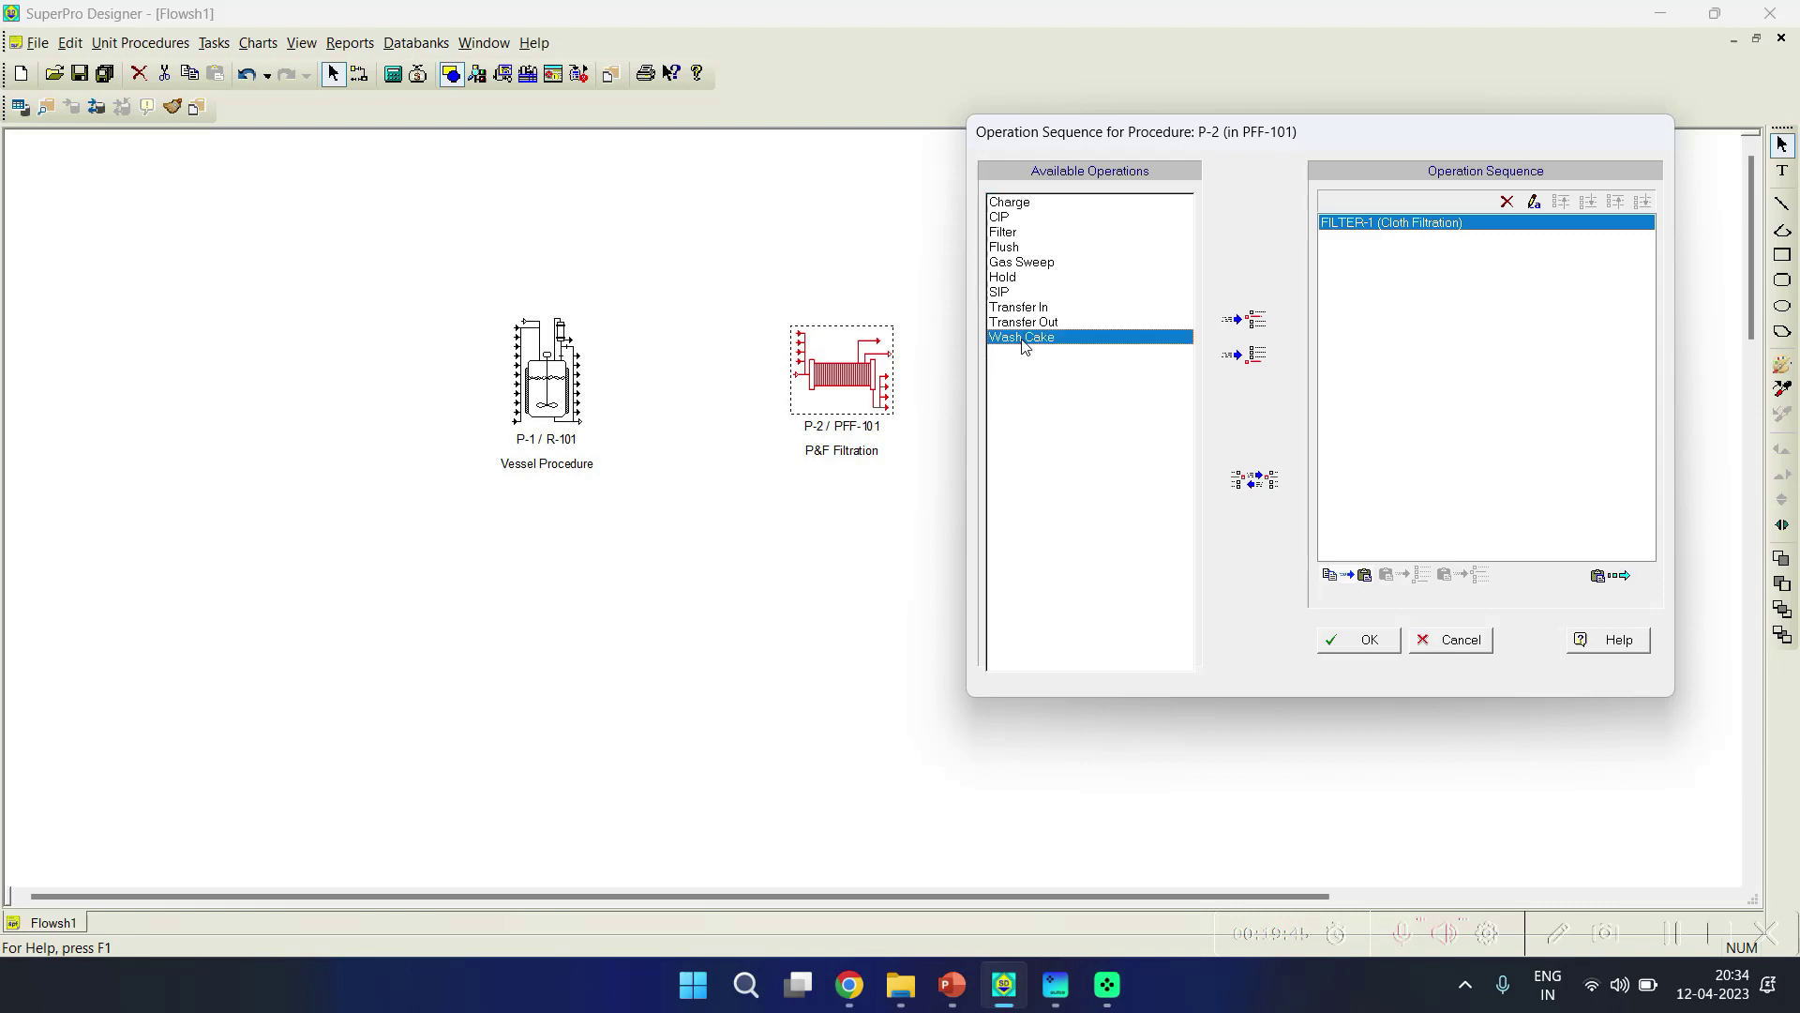
click(1242, 361)
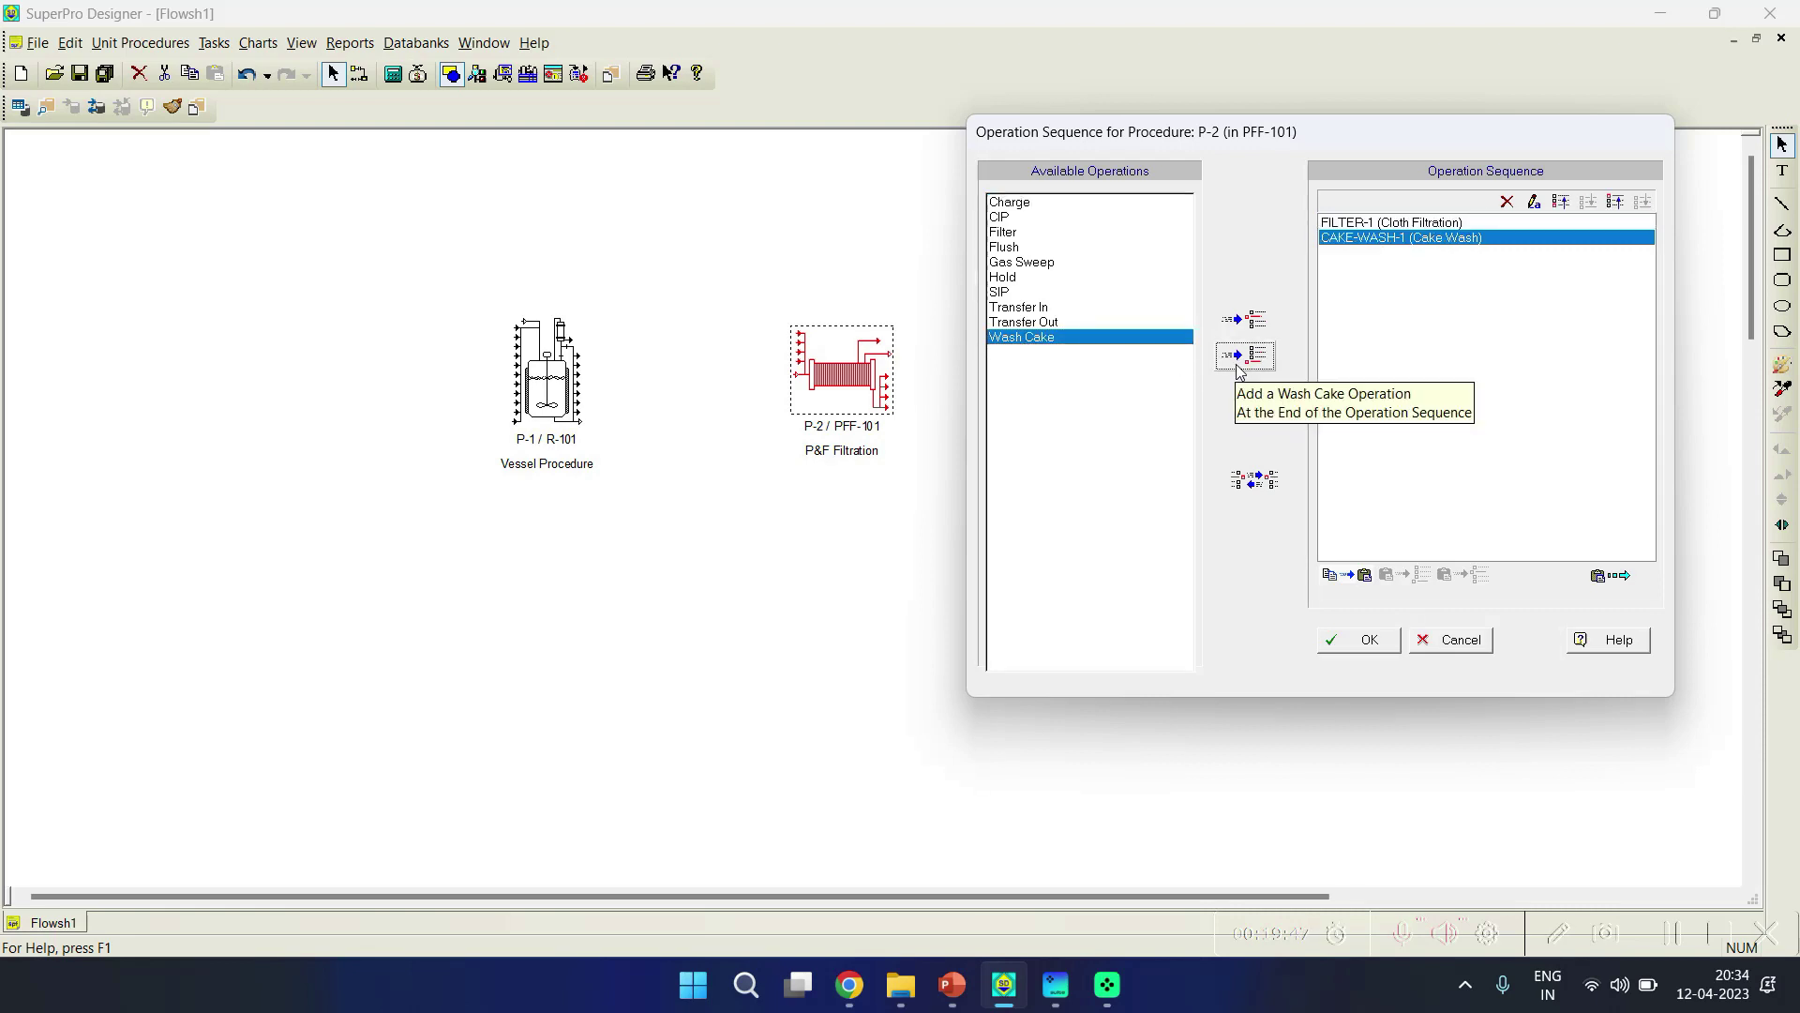
click(1380, 647)
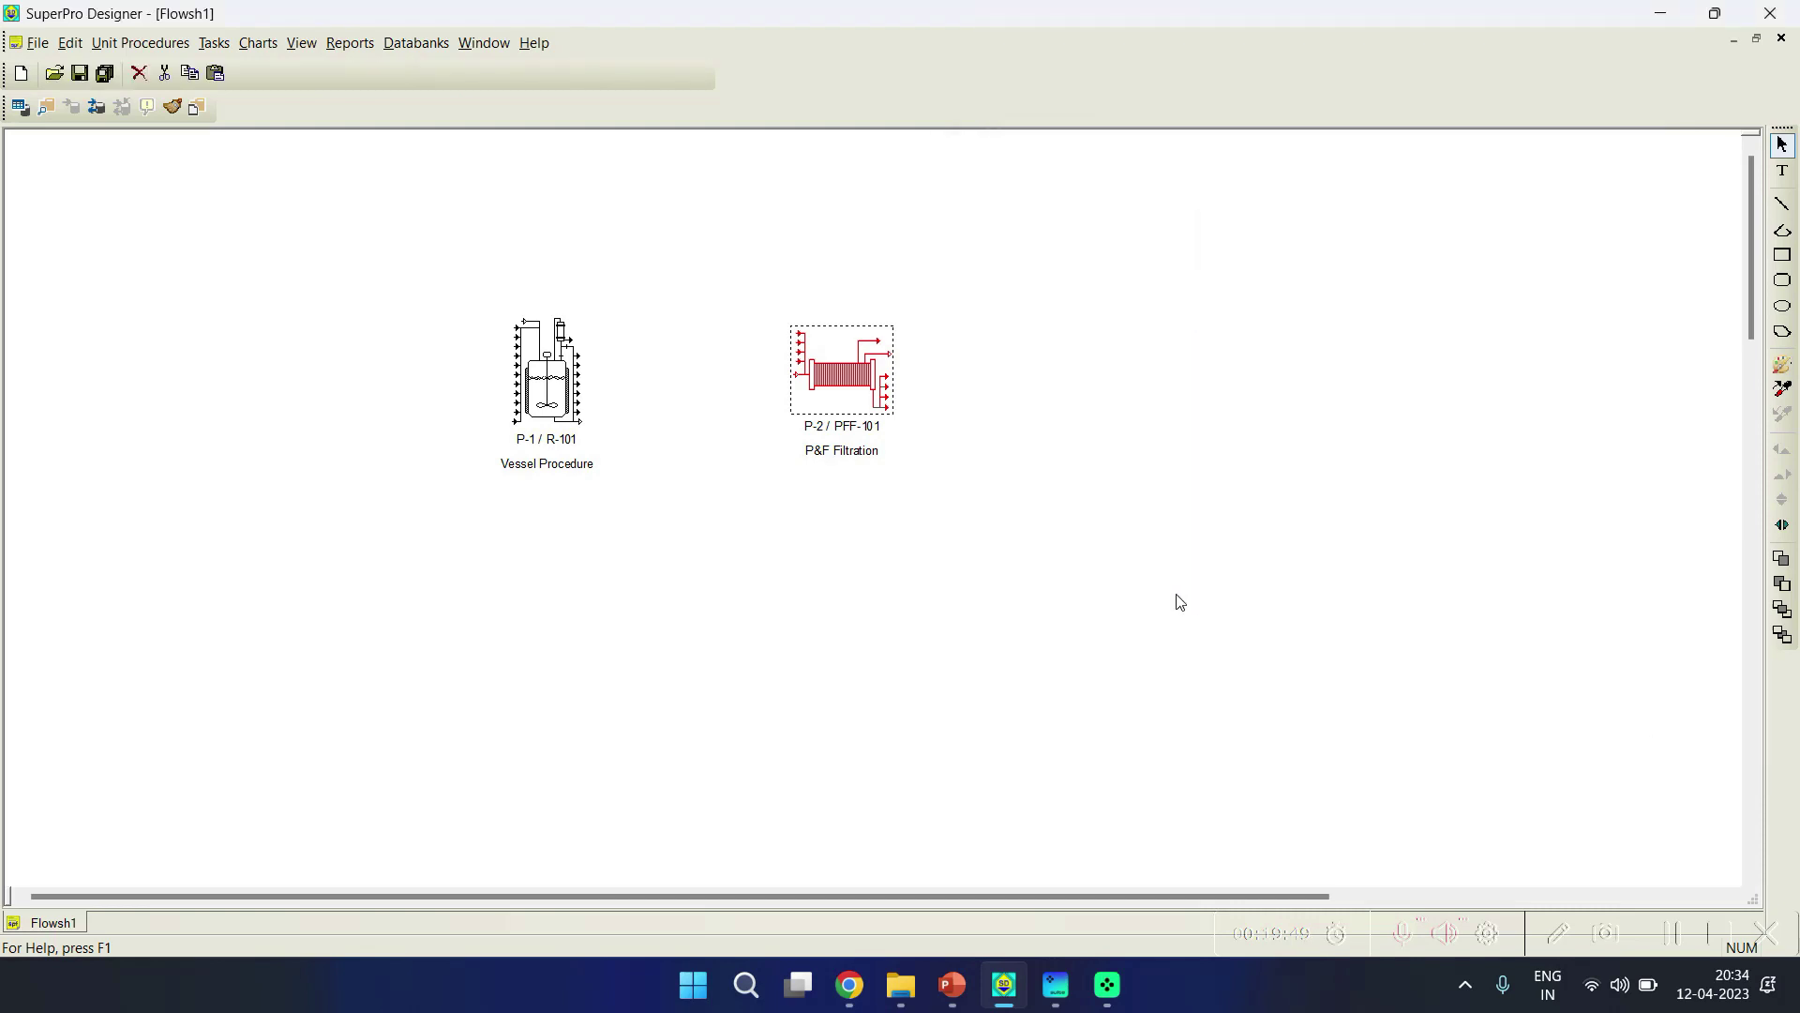
Step: Examine the operating conditions and scheduling of the FILTER-1 cloth filtration operation in P-2
right_click(859, 370)
mouse_move(985, 405)
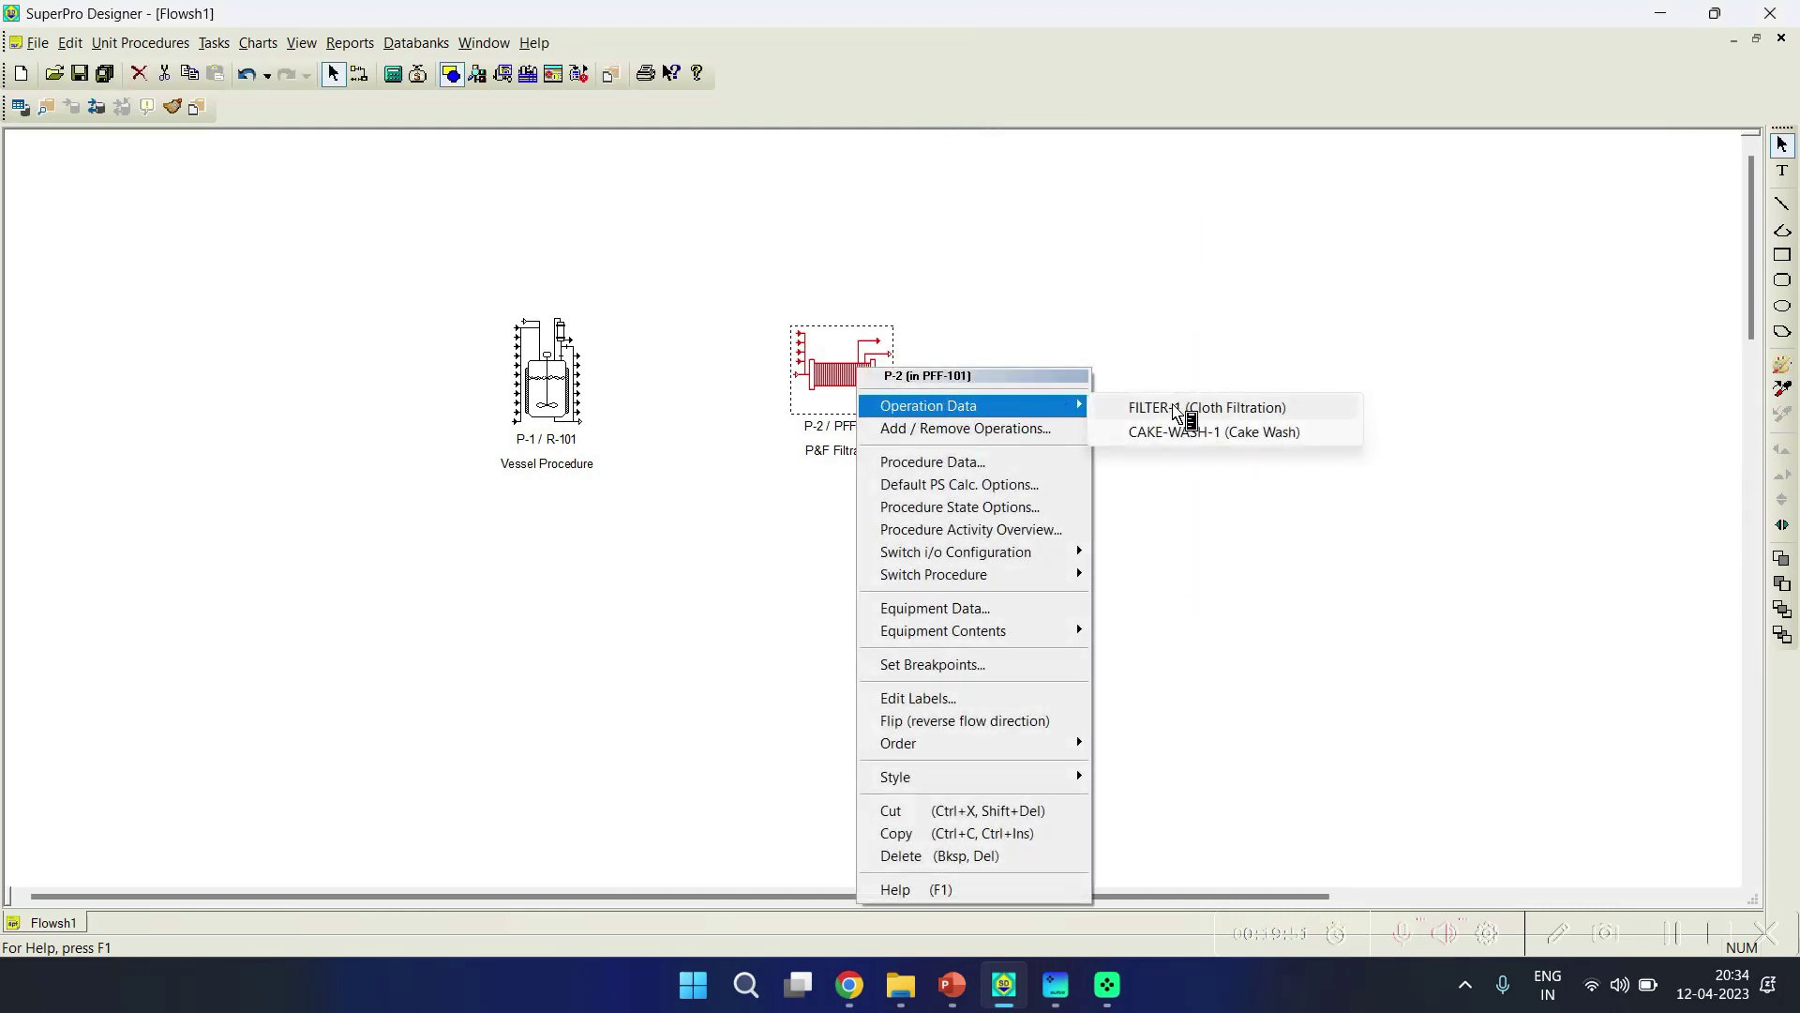
click(1172, 405)
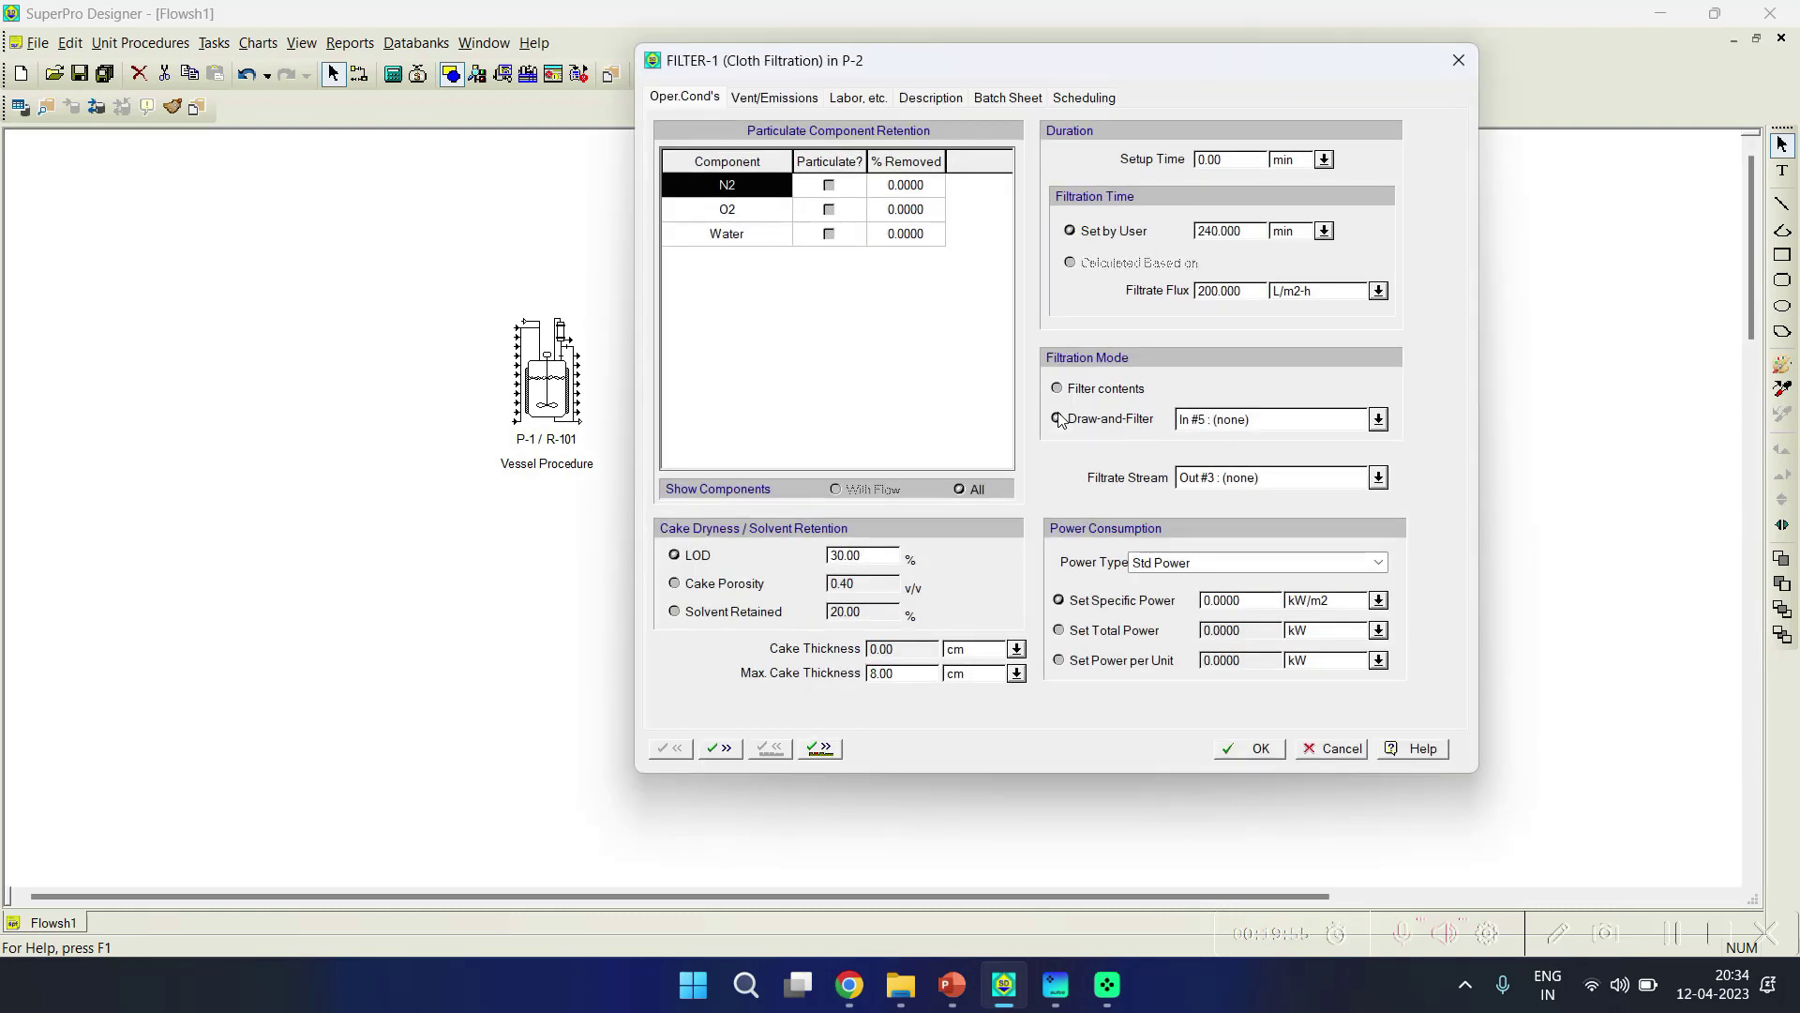
click(1084, 97)
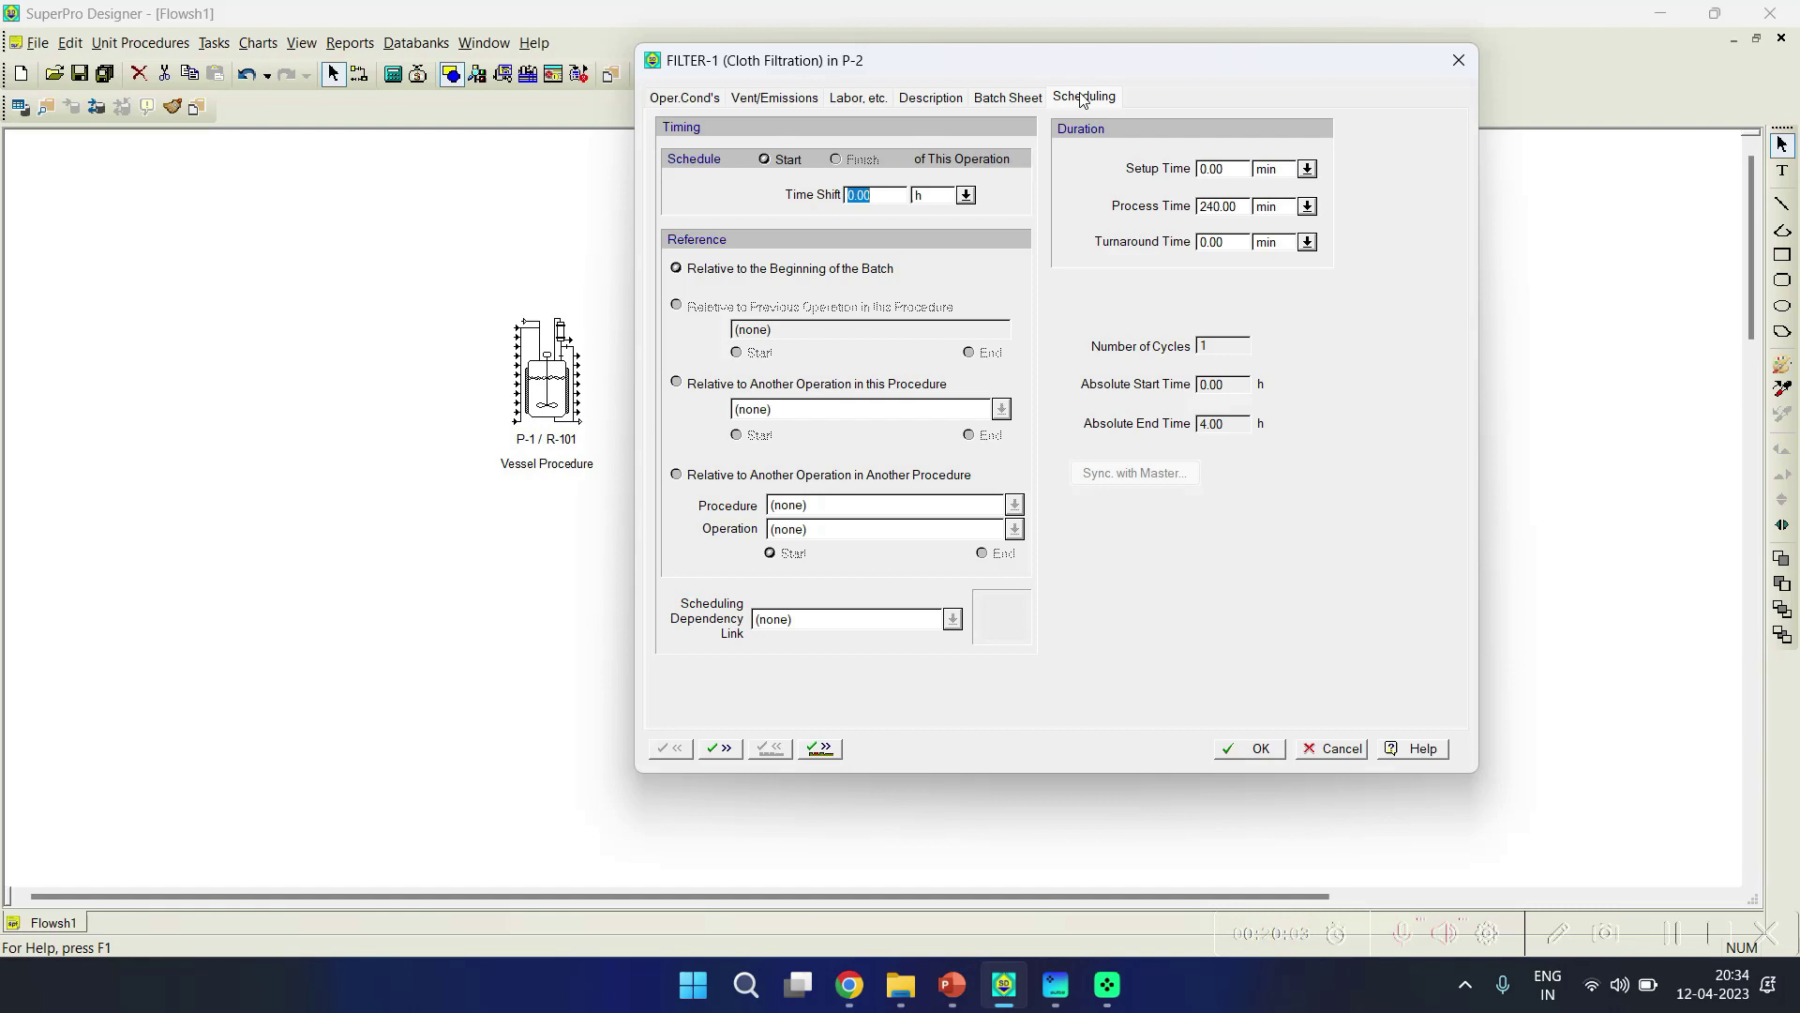
click(1258, 755)
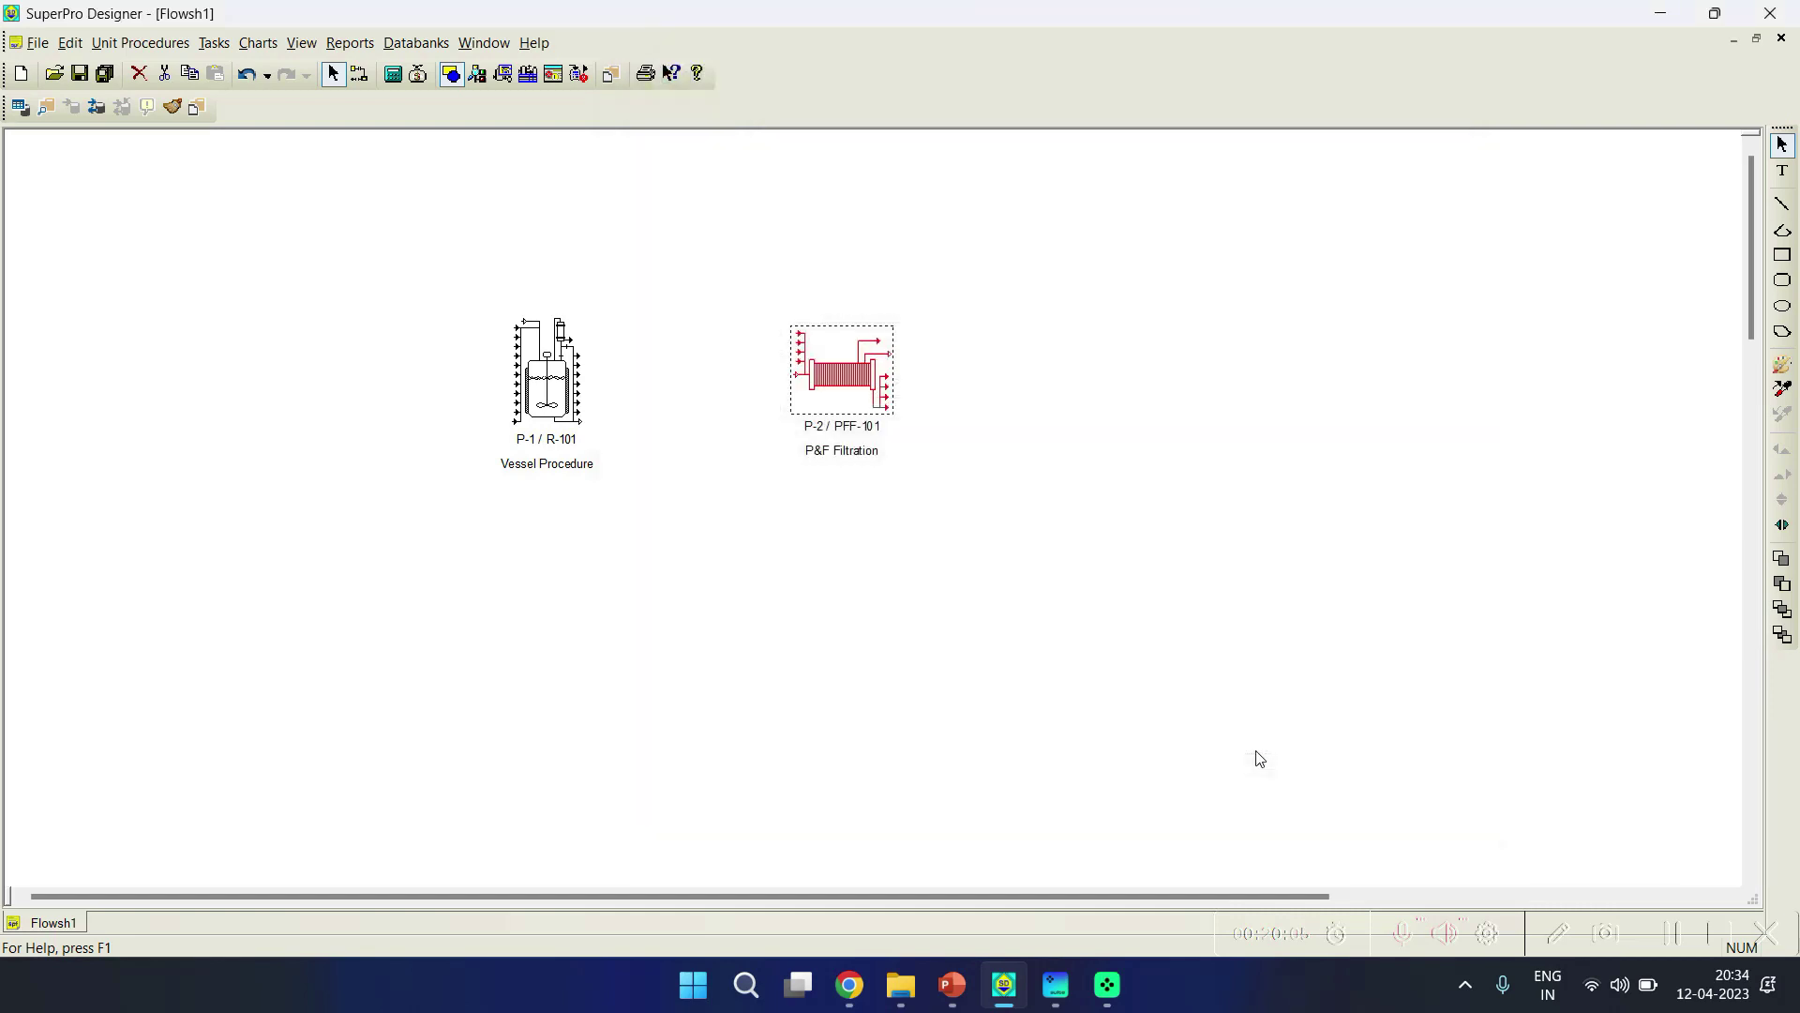
Step: Delete the reactor and filtration procedures from the flowsheet and set the process operating mode to Continuous
drag(282, 196, 1197, 625)
key(Delete)
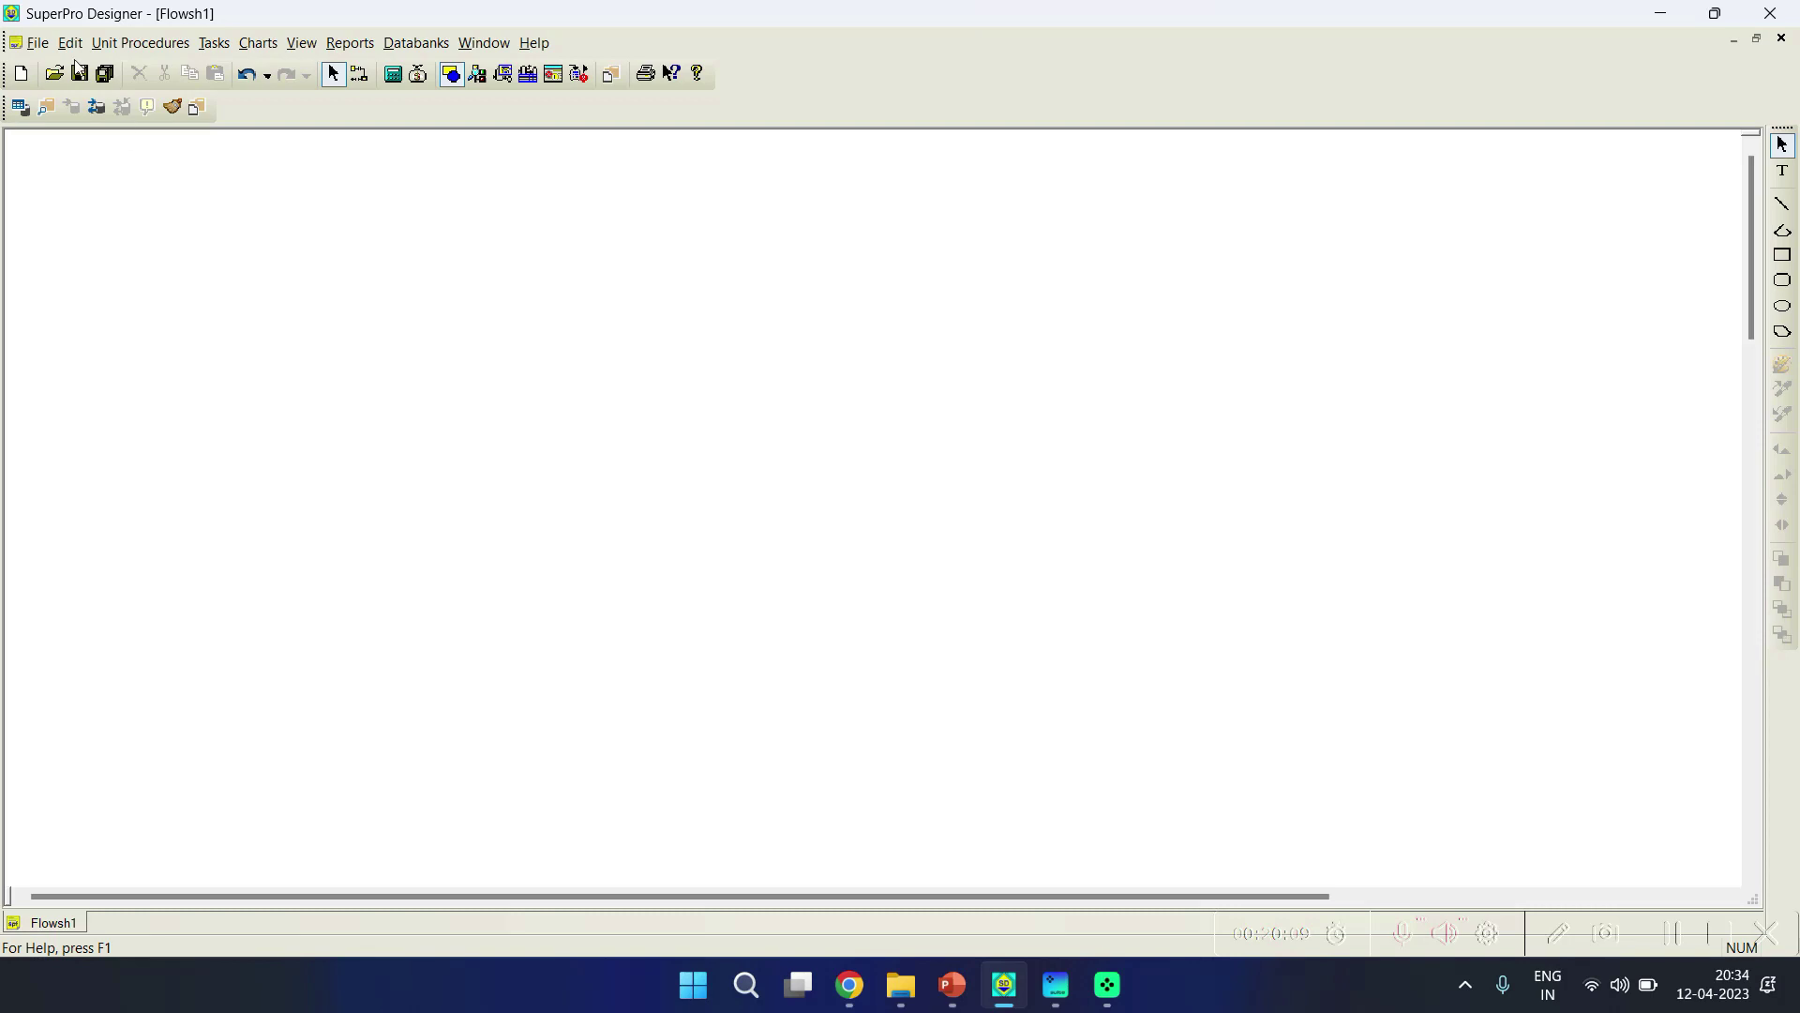
click(214, 42)
click(245, 77)
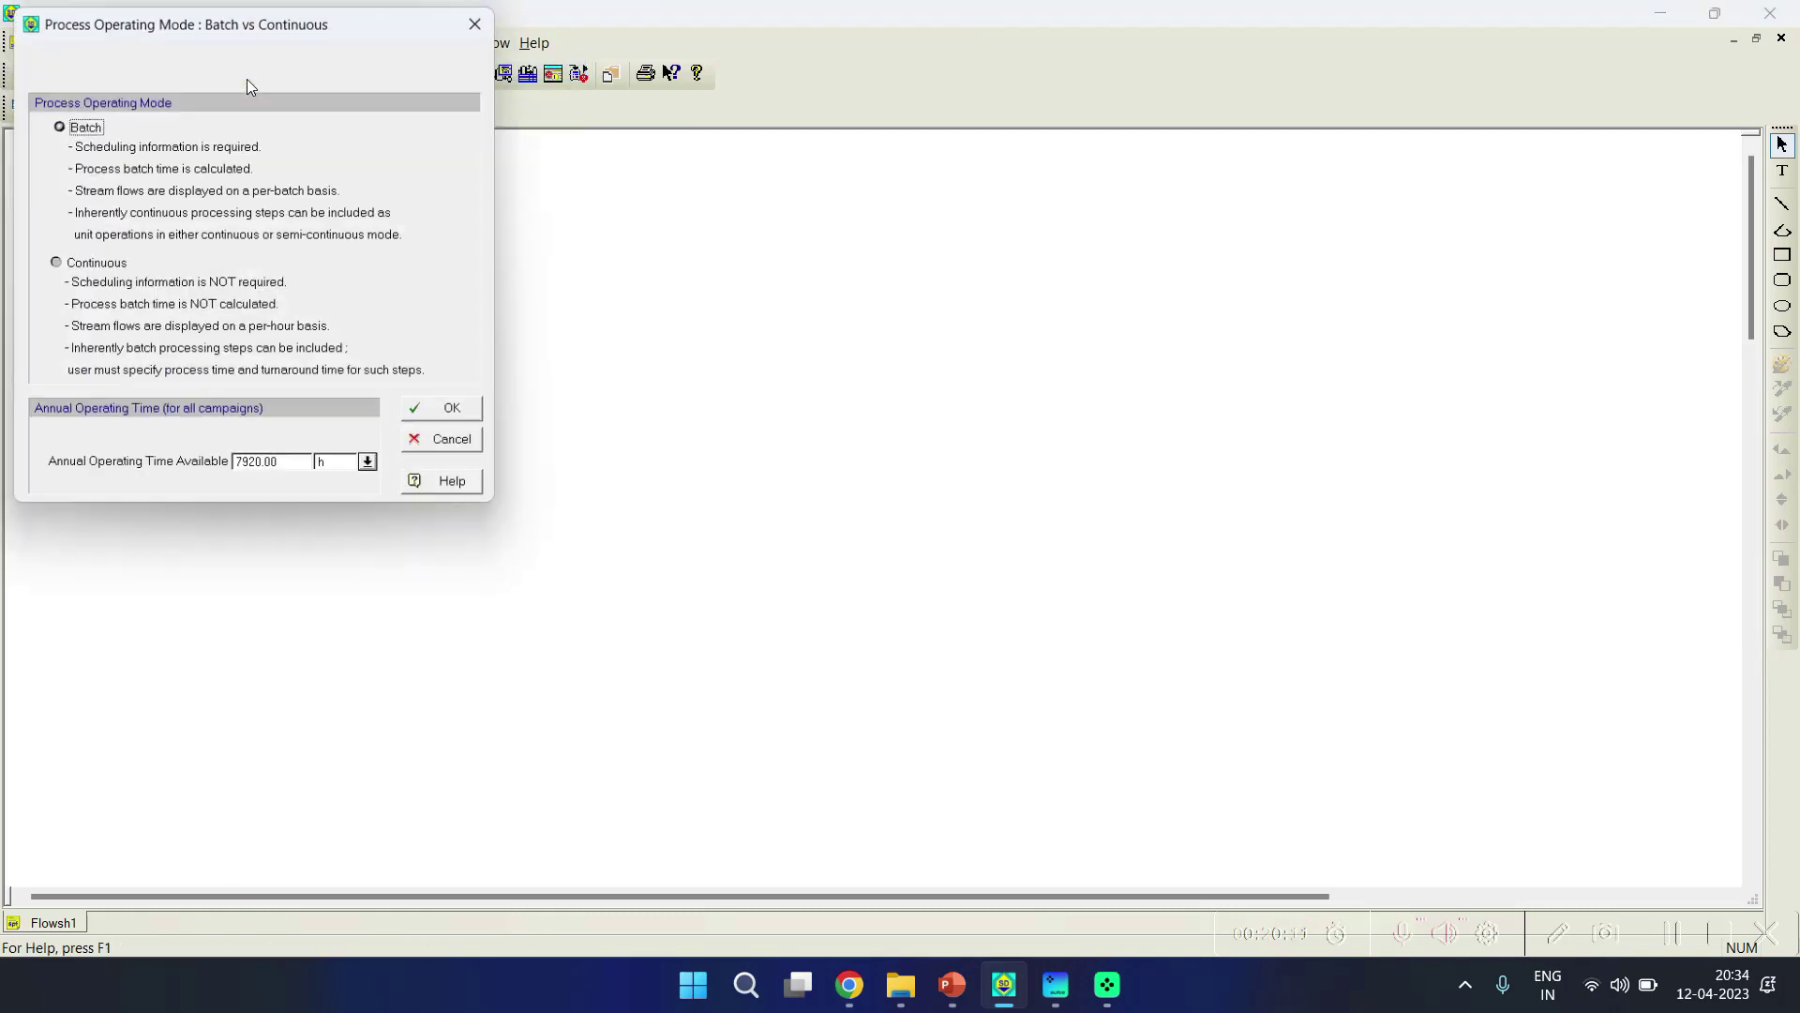
drag(186, 31, 740, 103)
click(621, 334)
click(1000, 485)
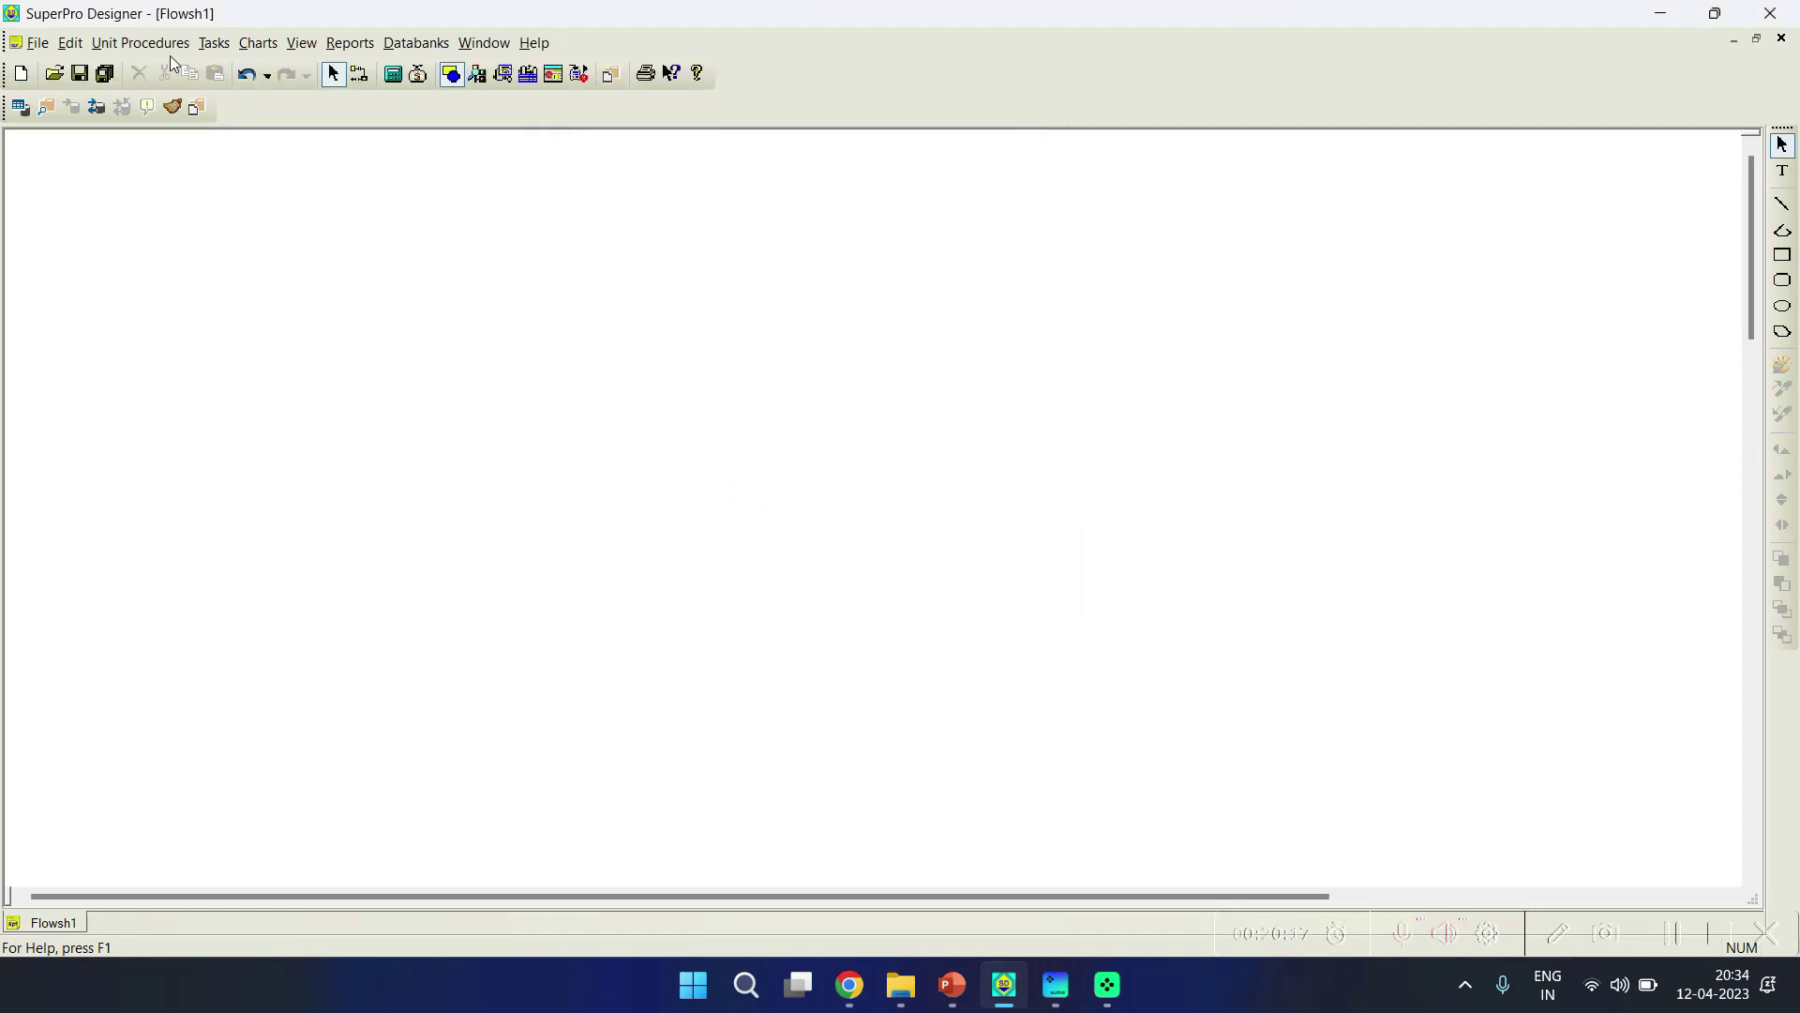
Step: Add a continuous stoichiometric reaction procedure to the empty flowsheet and reposition it in the upper middle area
click(140, 43)
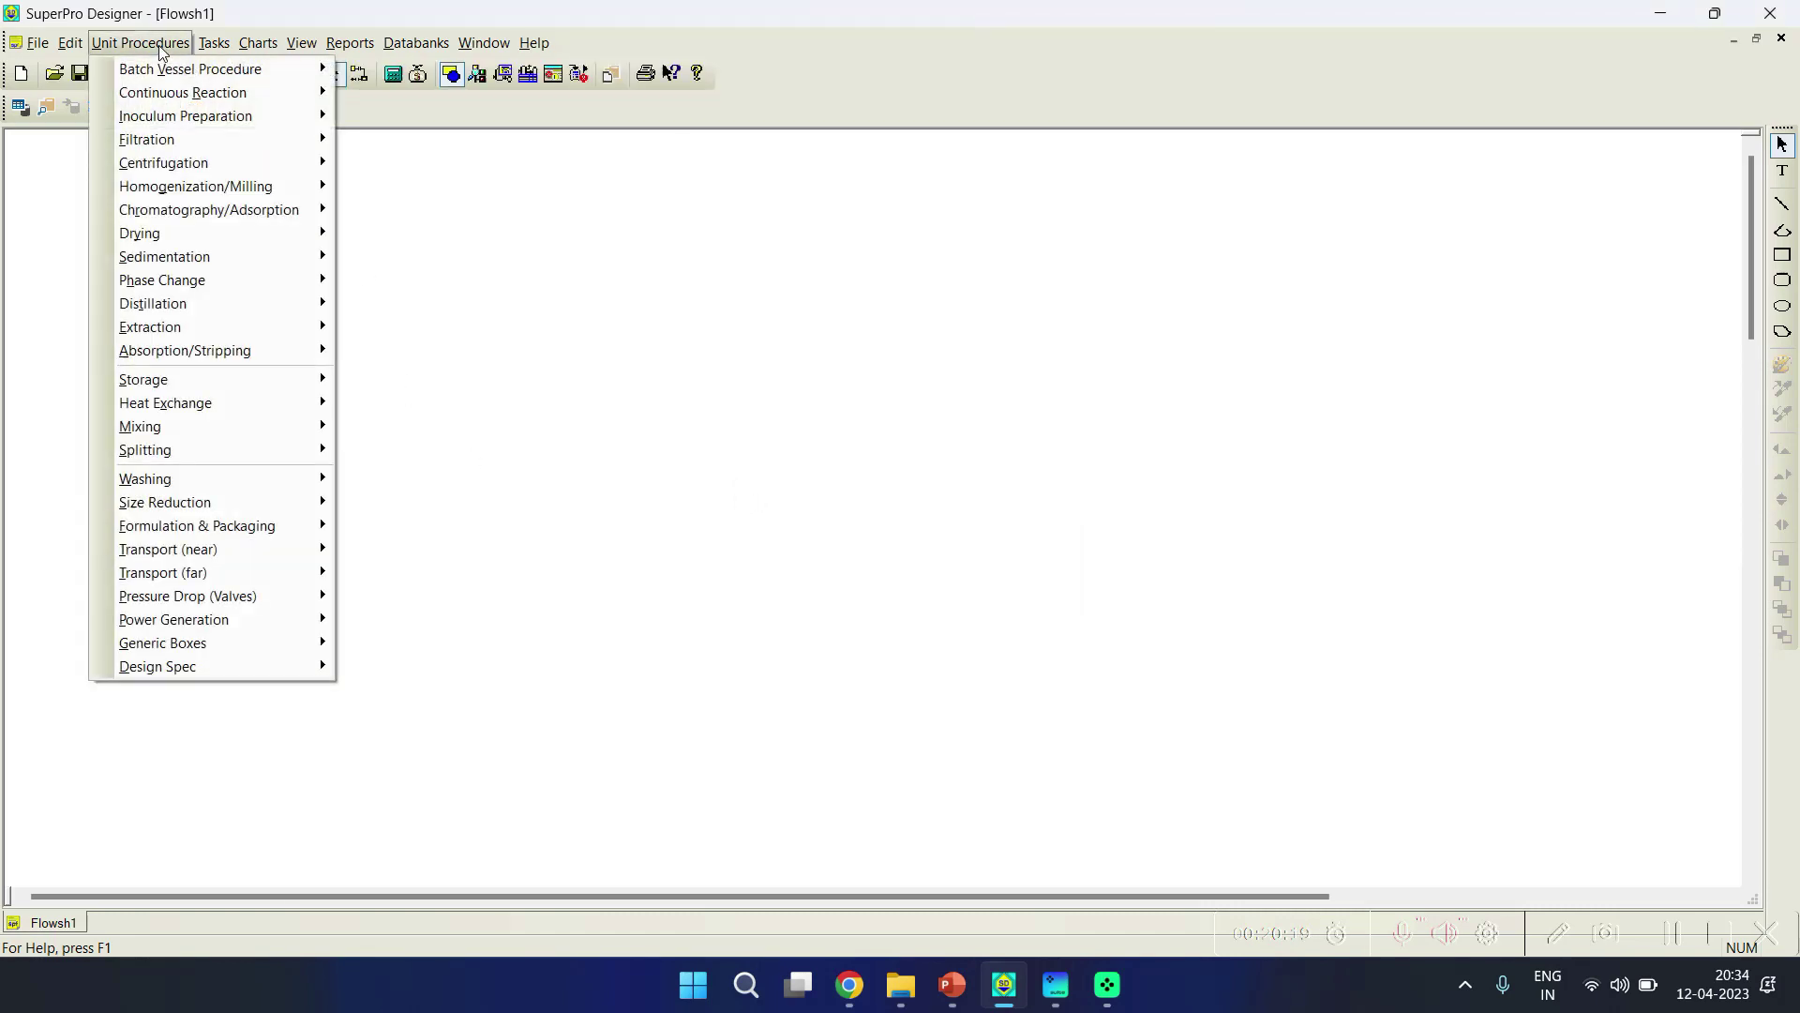
mouse_move(166, 103)
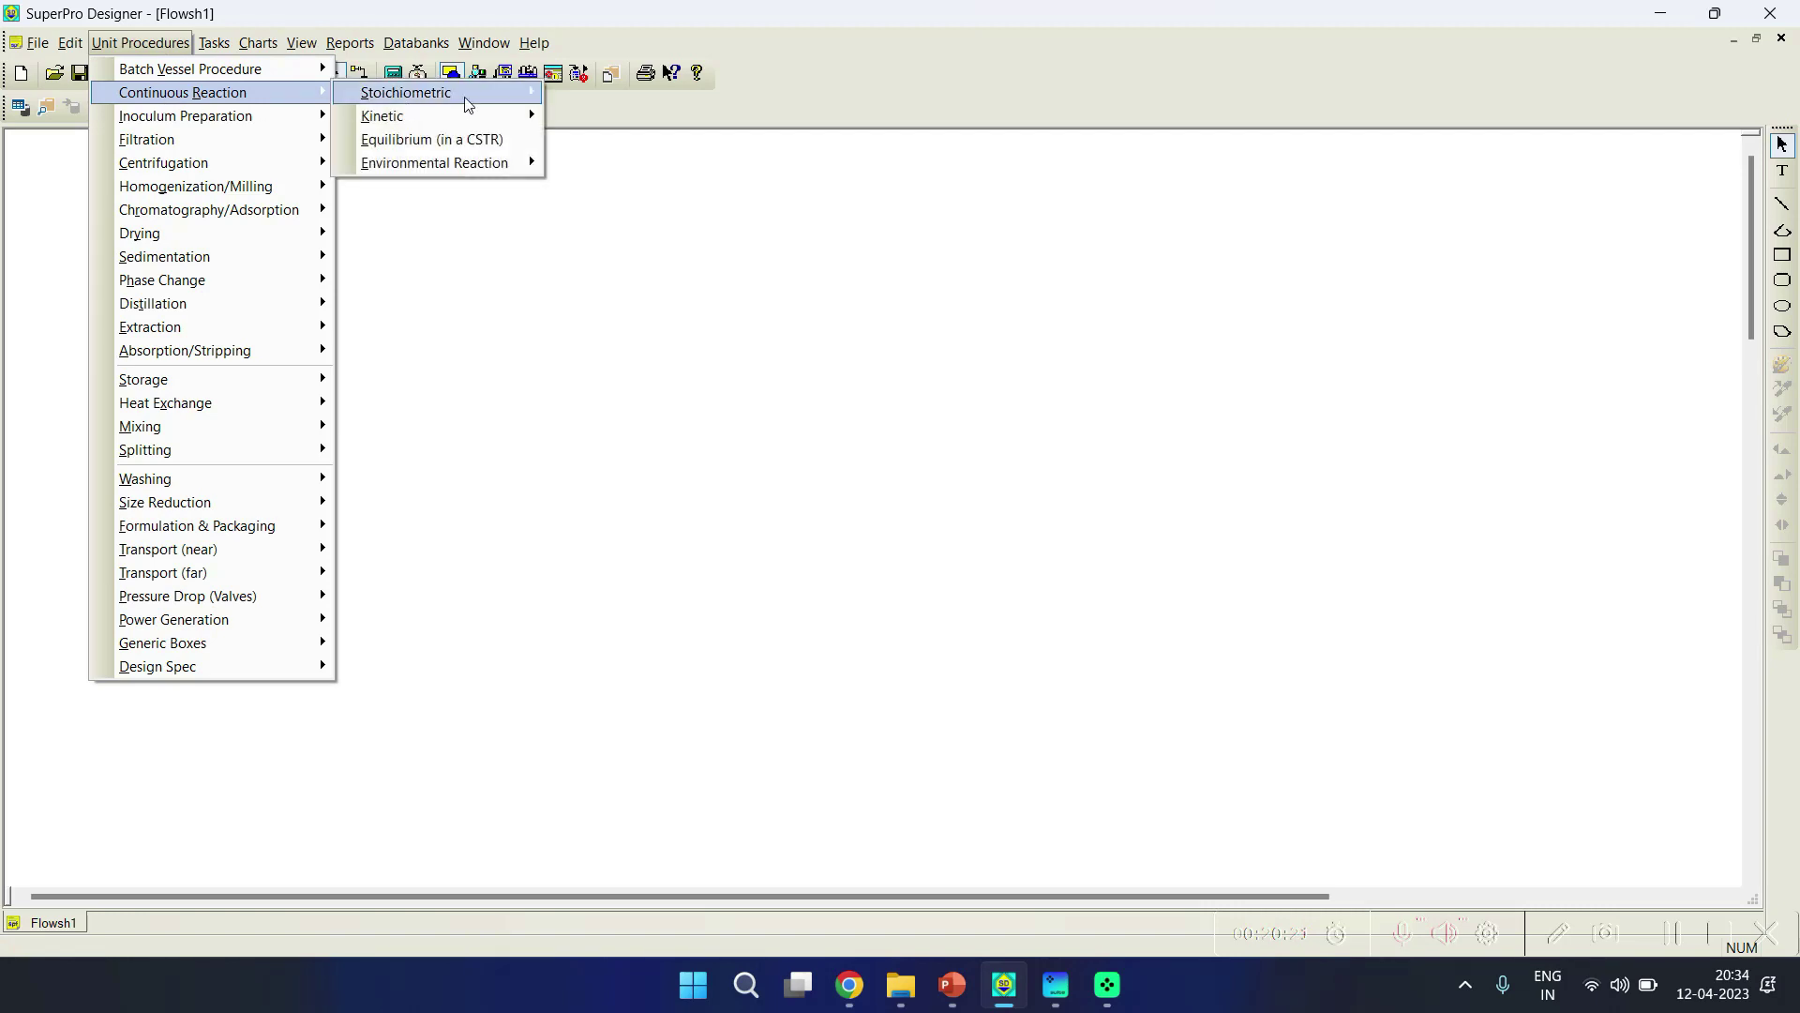
mouse_move(473, 97)
click(604, 93)
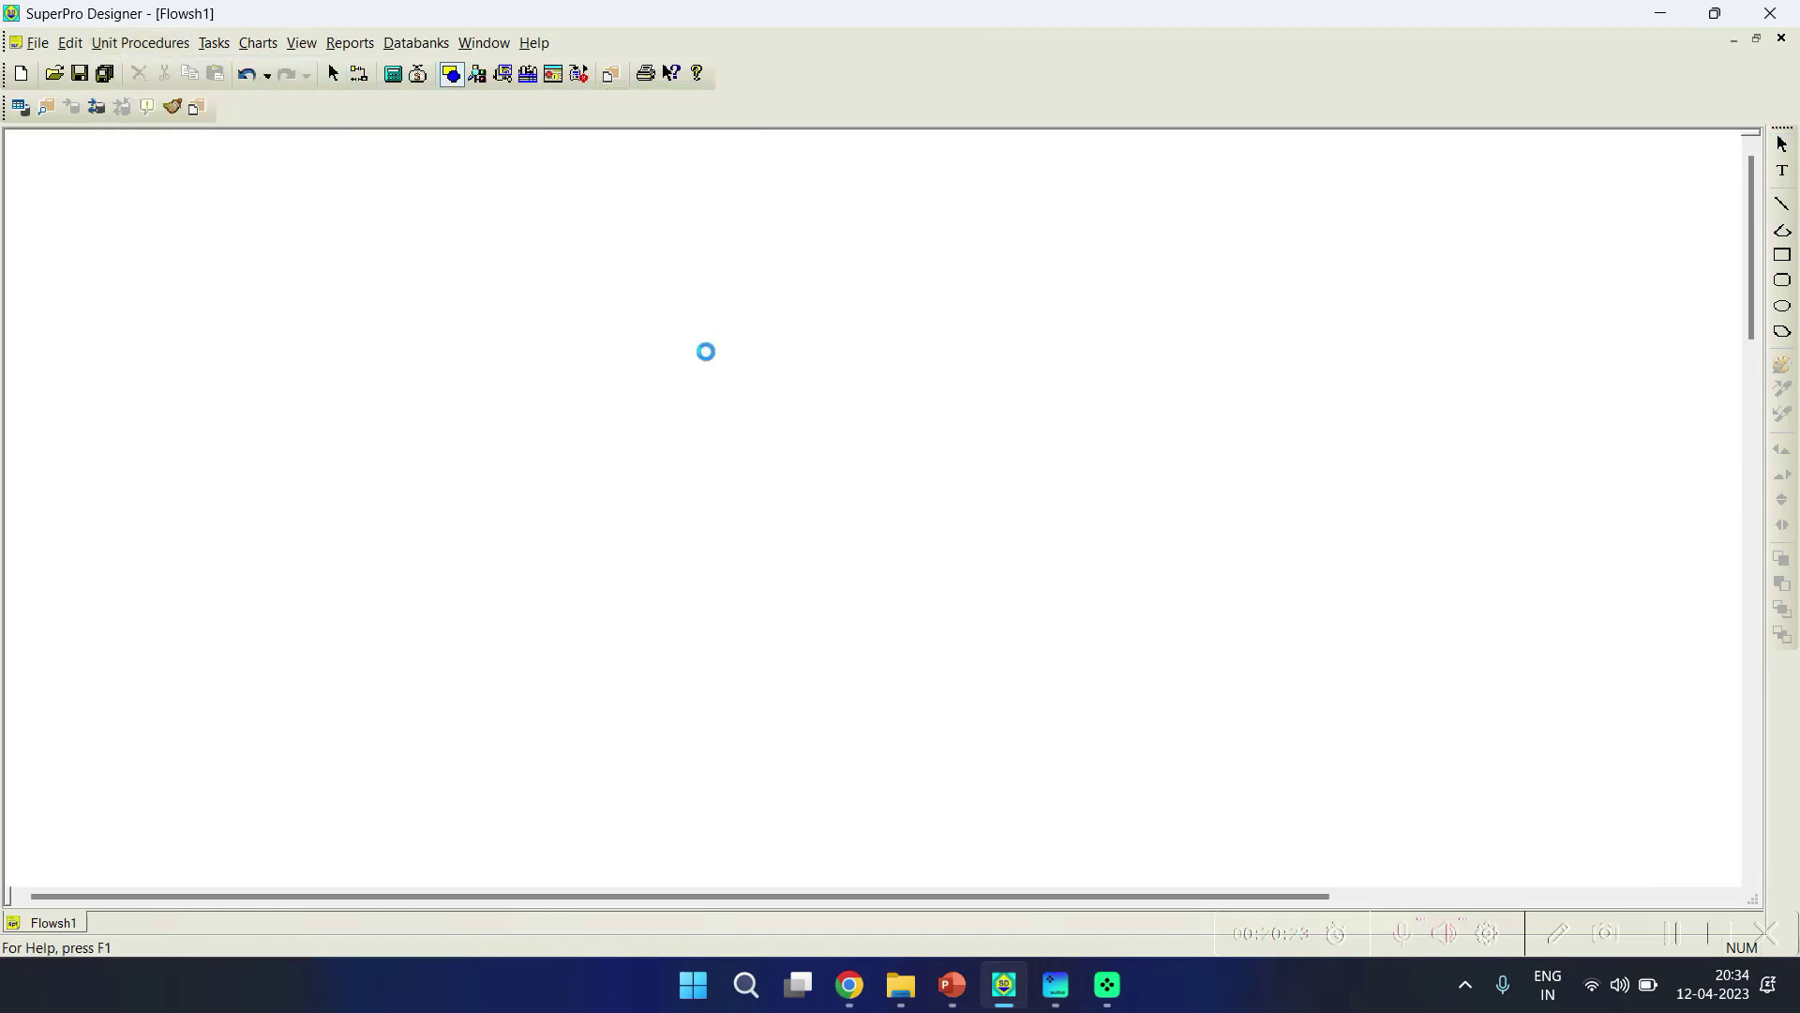
click(708, 381)
drag(713, 381, 689, 463)
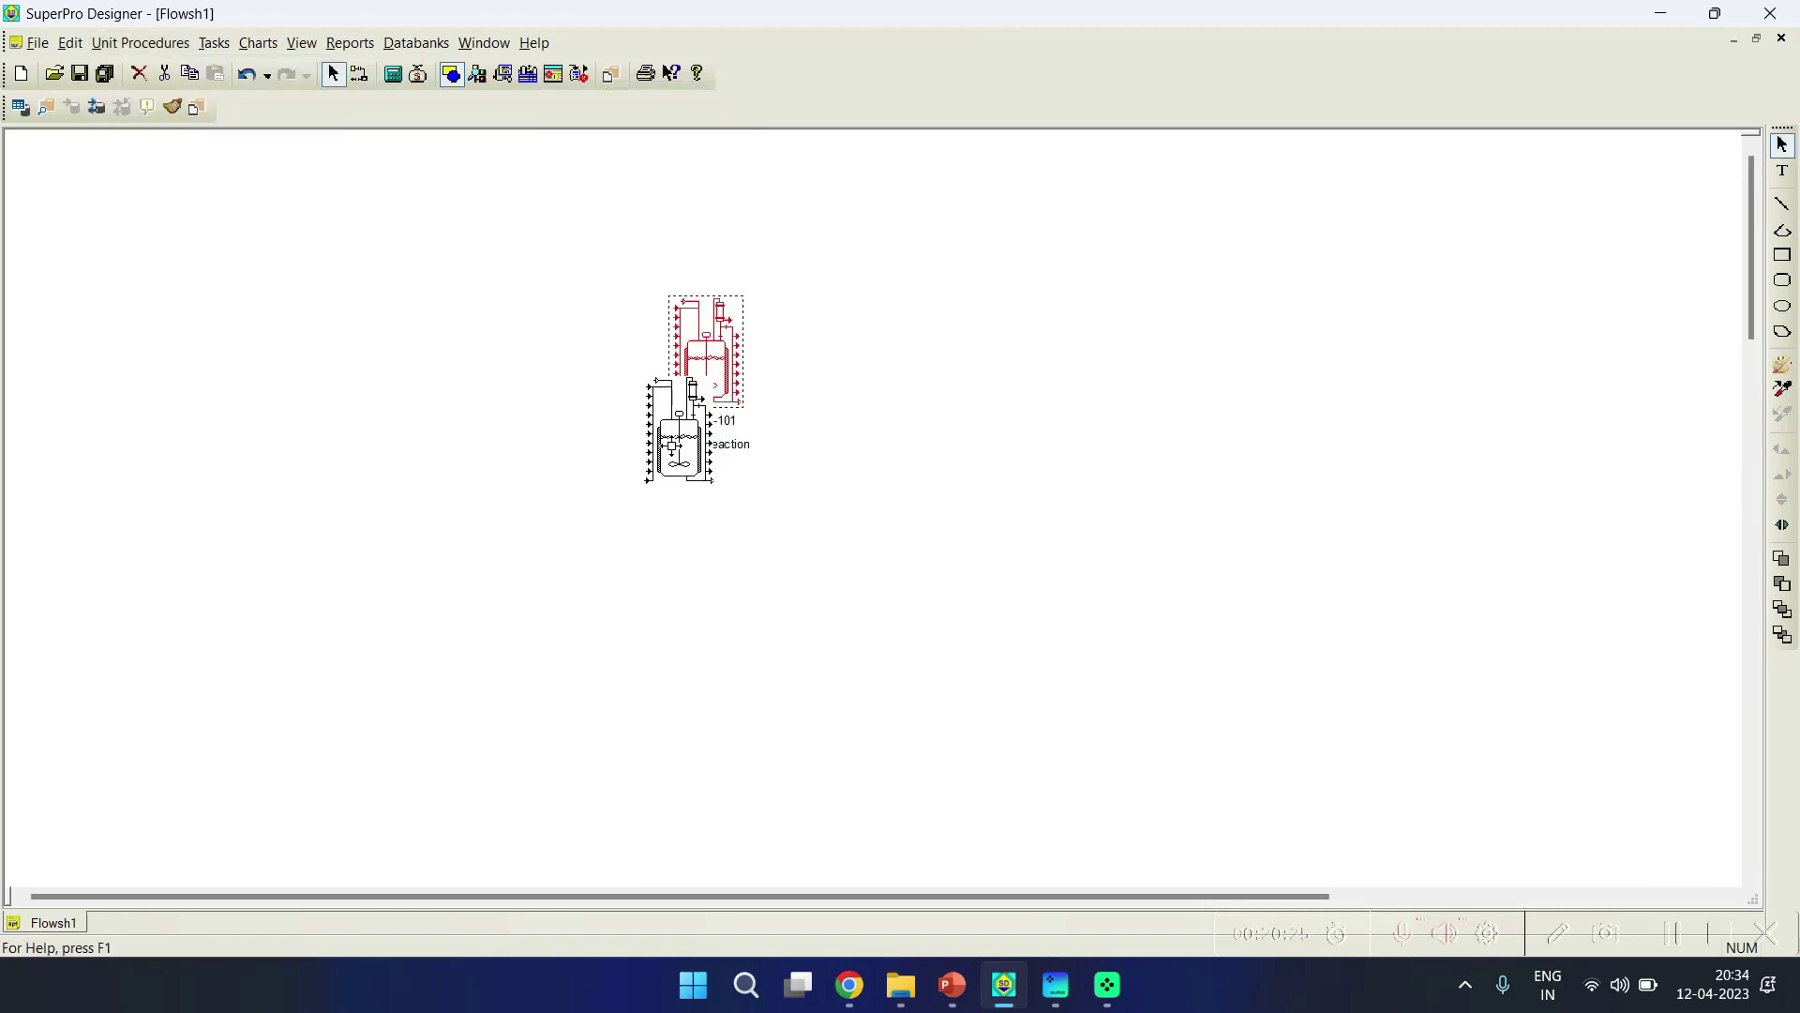
right_click(699, 466)
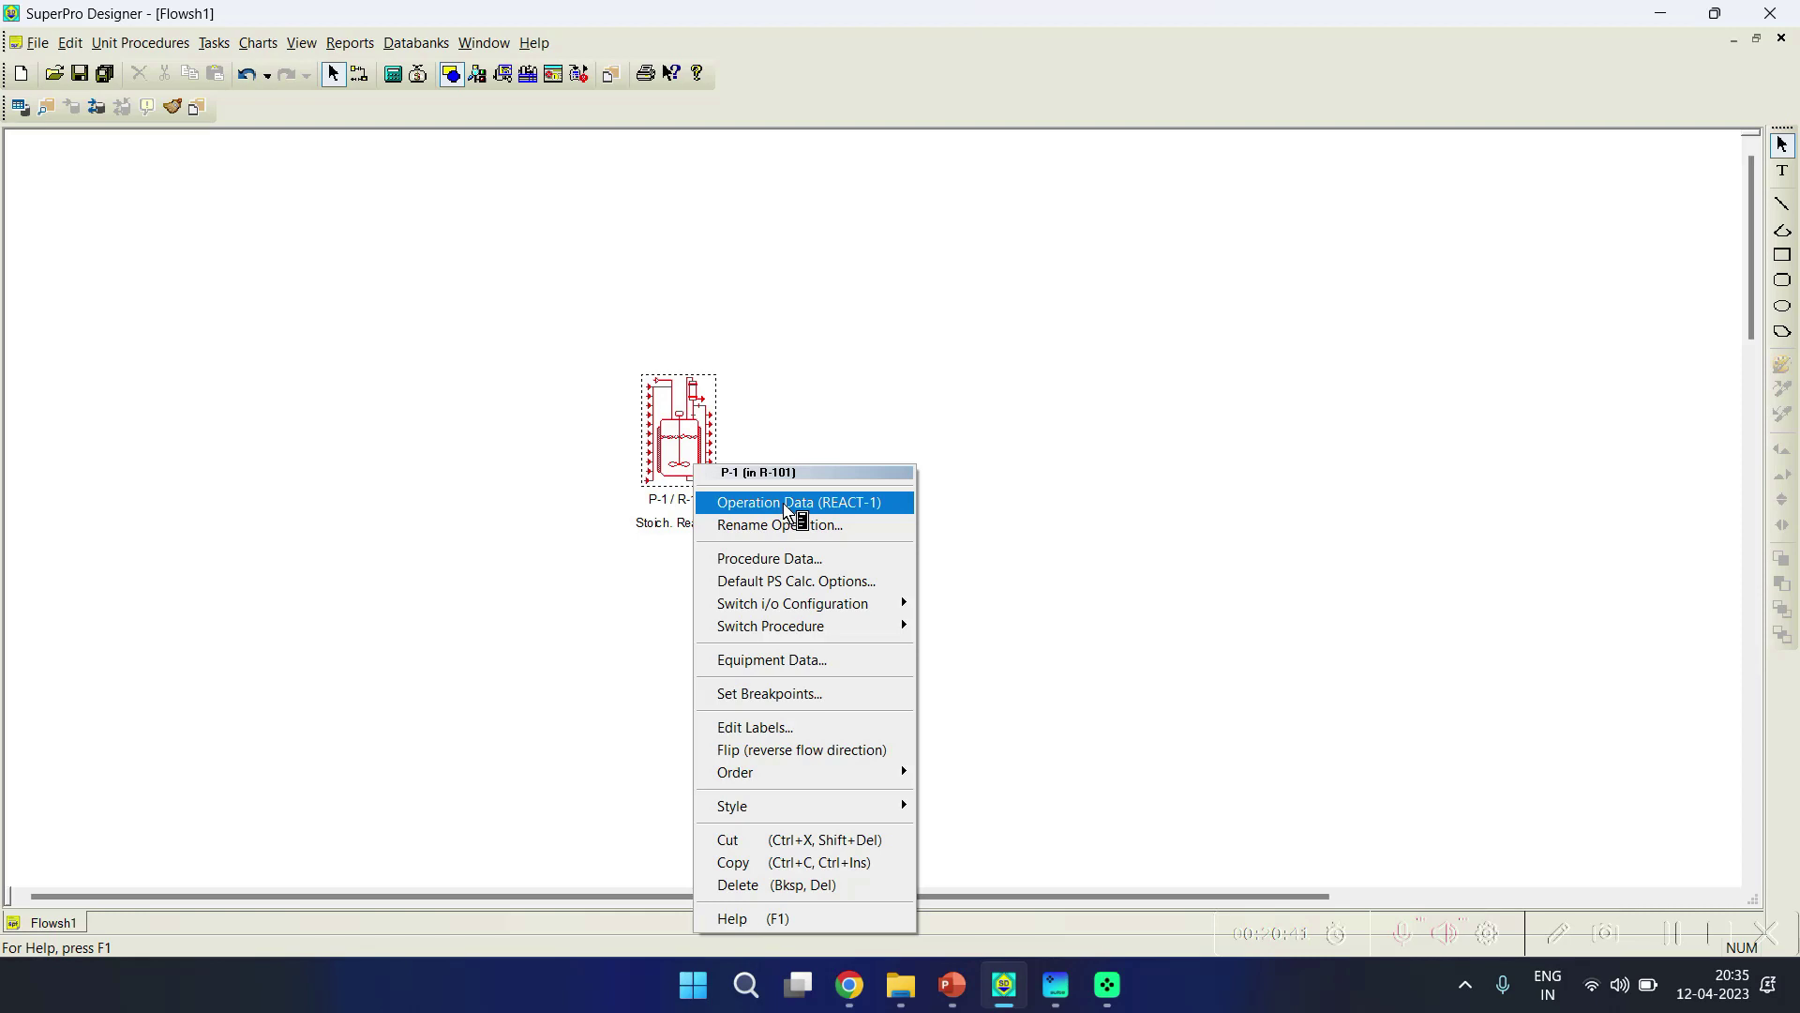
click(907, 371)
drag(711, 478, 663, 443)
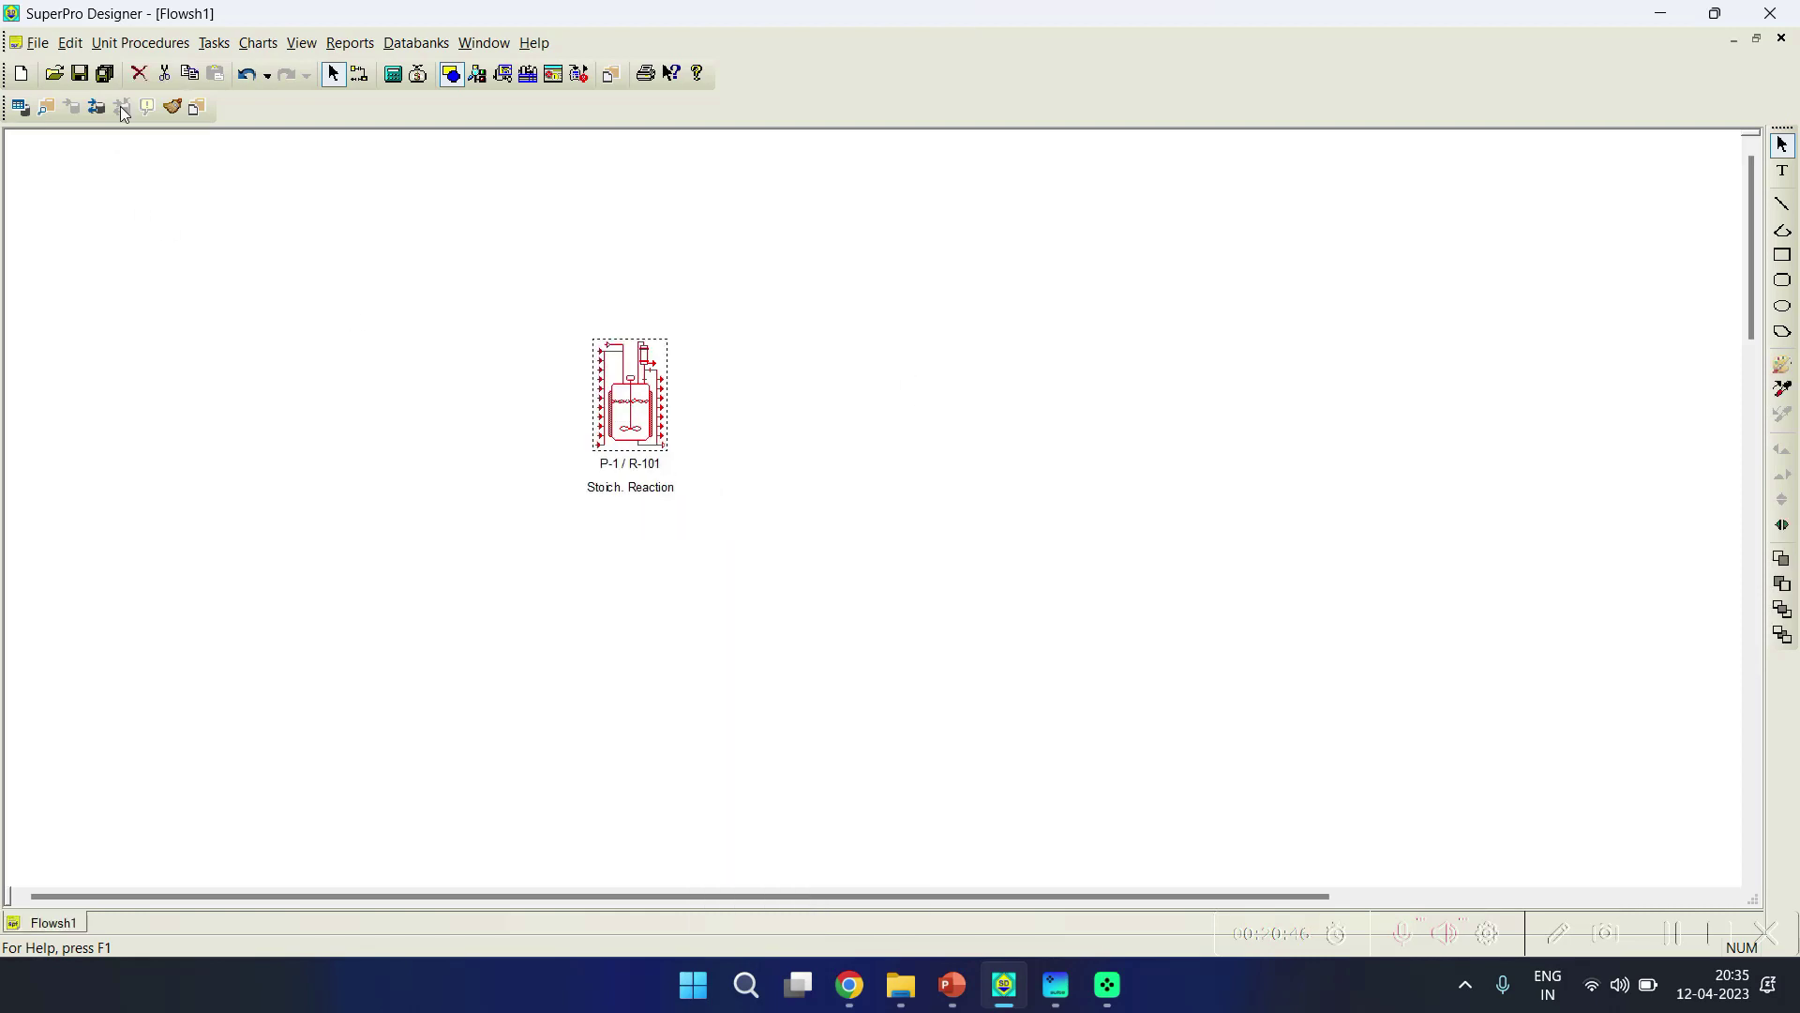
Step: Add a batch vessel procedure in a reactor to the right of the stoichiometric reaction procedure
click(157, 46)
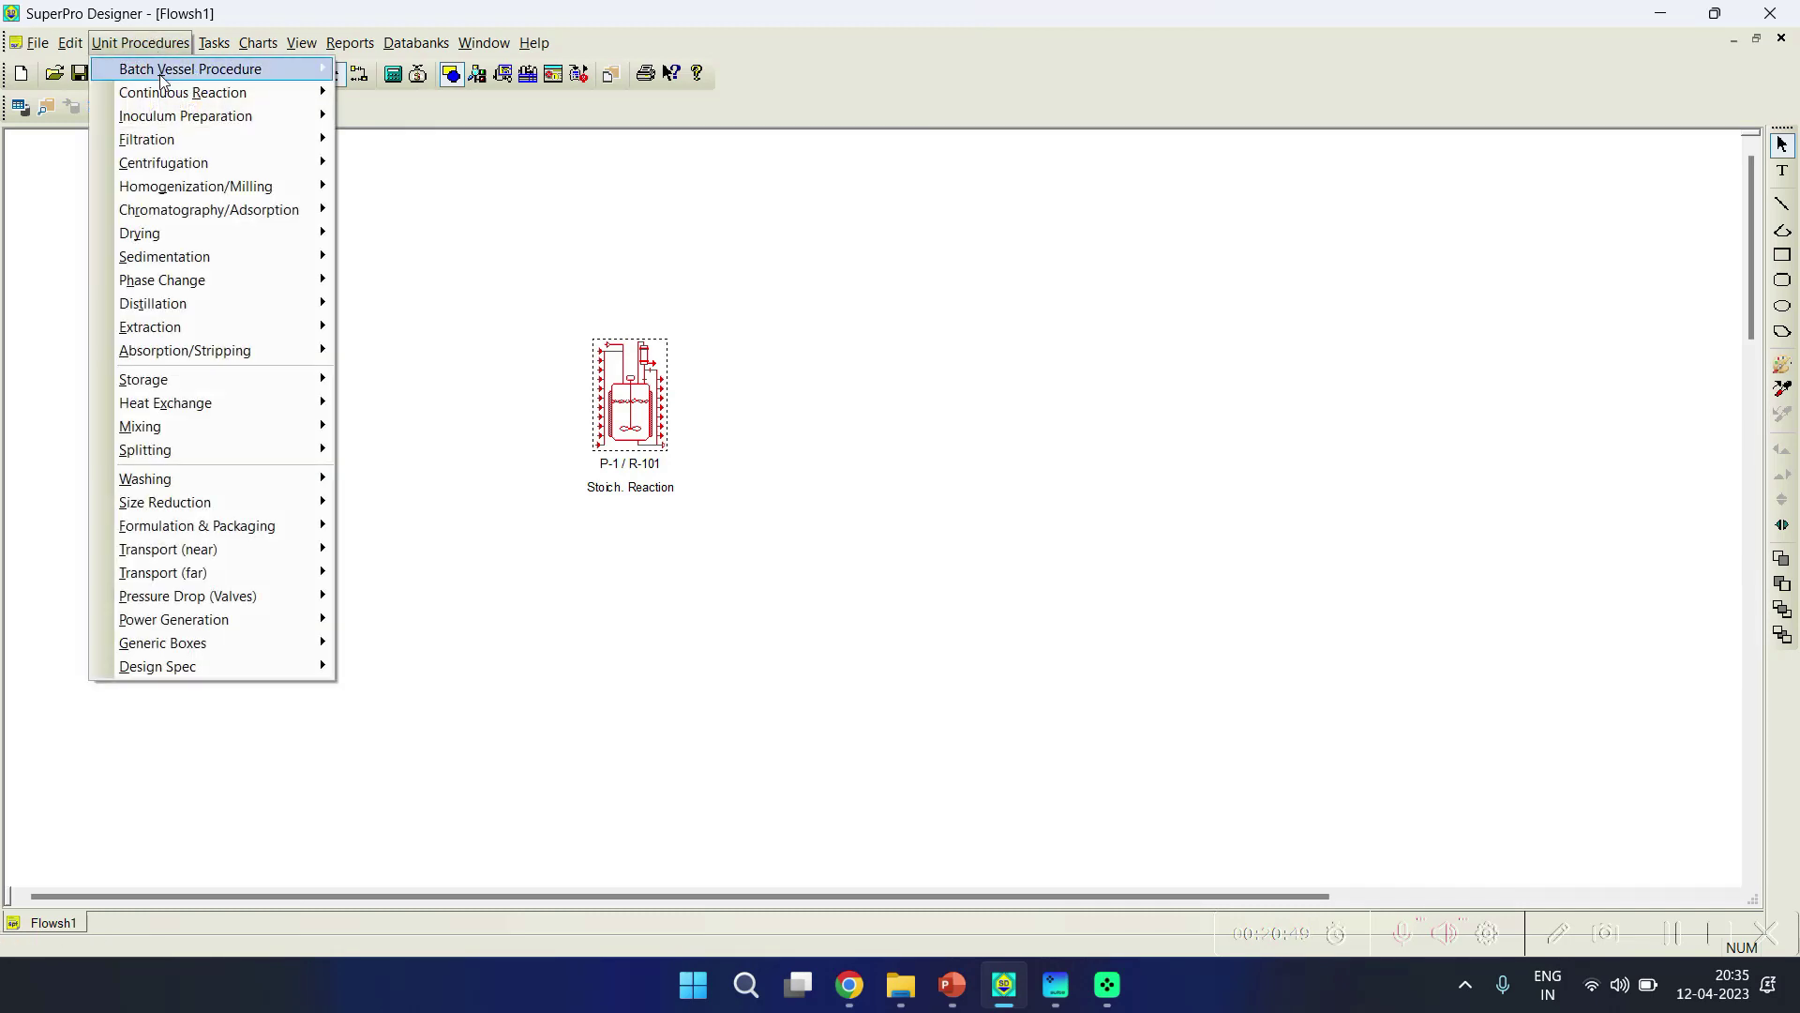
mouse_move(162, 75)
click(412, 74)
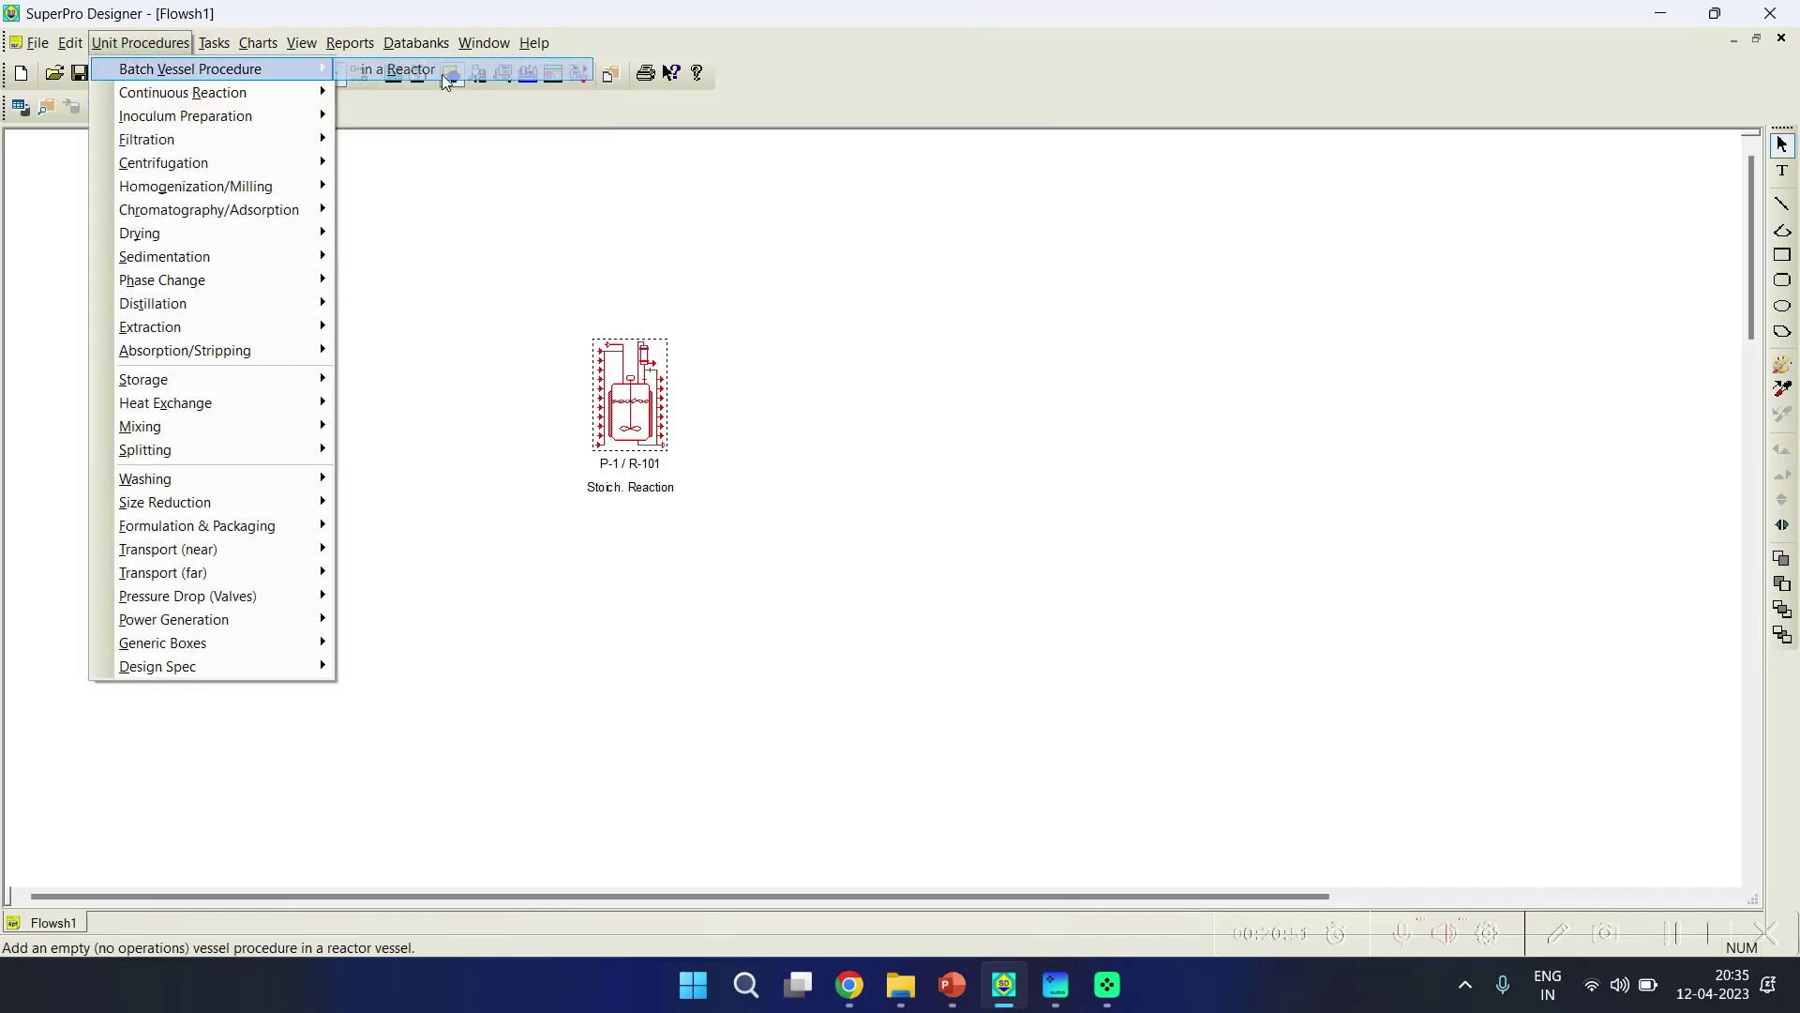
click(891, 421)
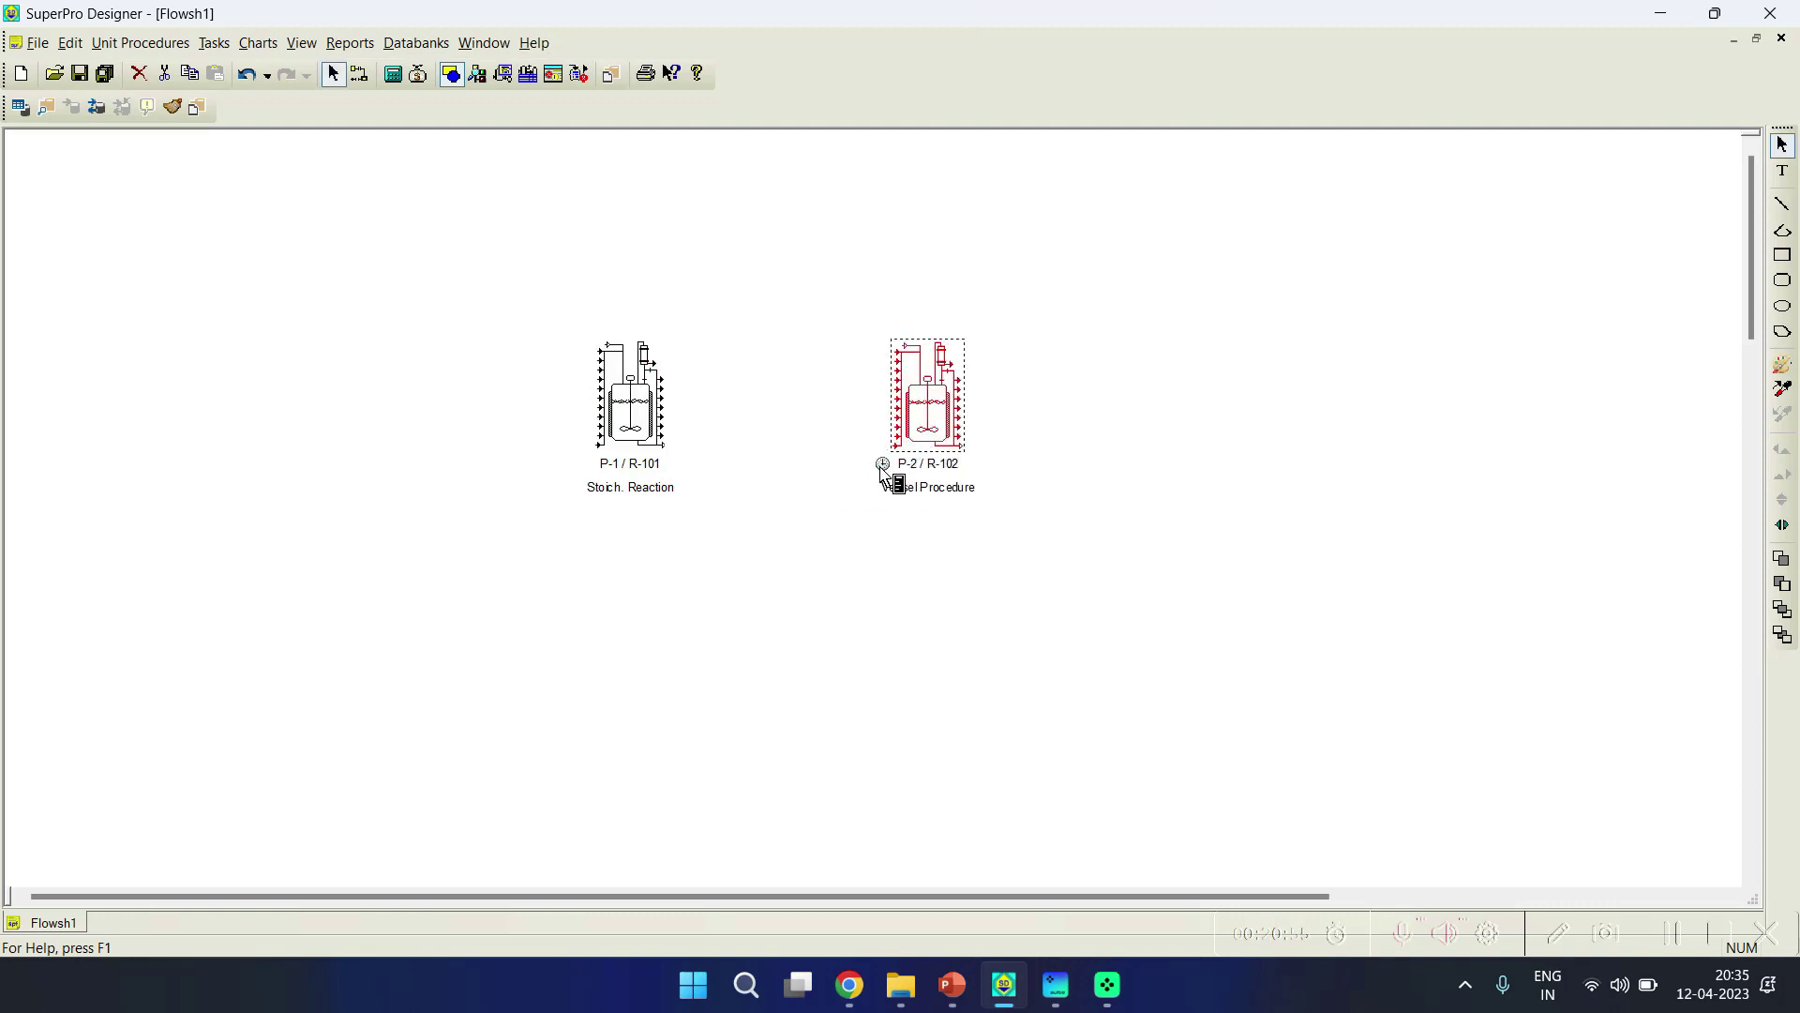
mouse_move(881, 469)
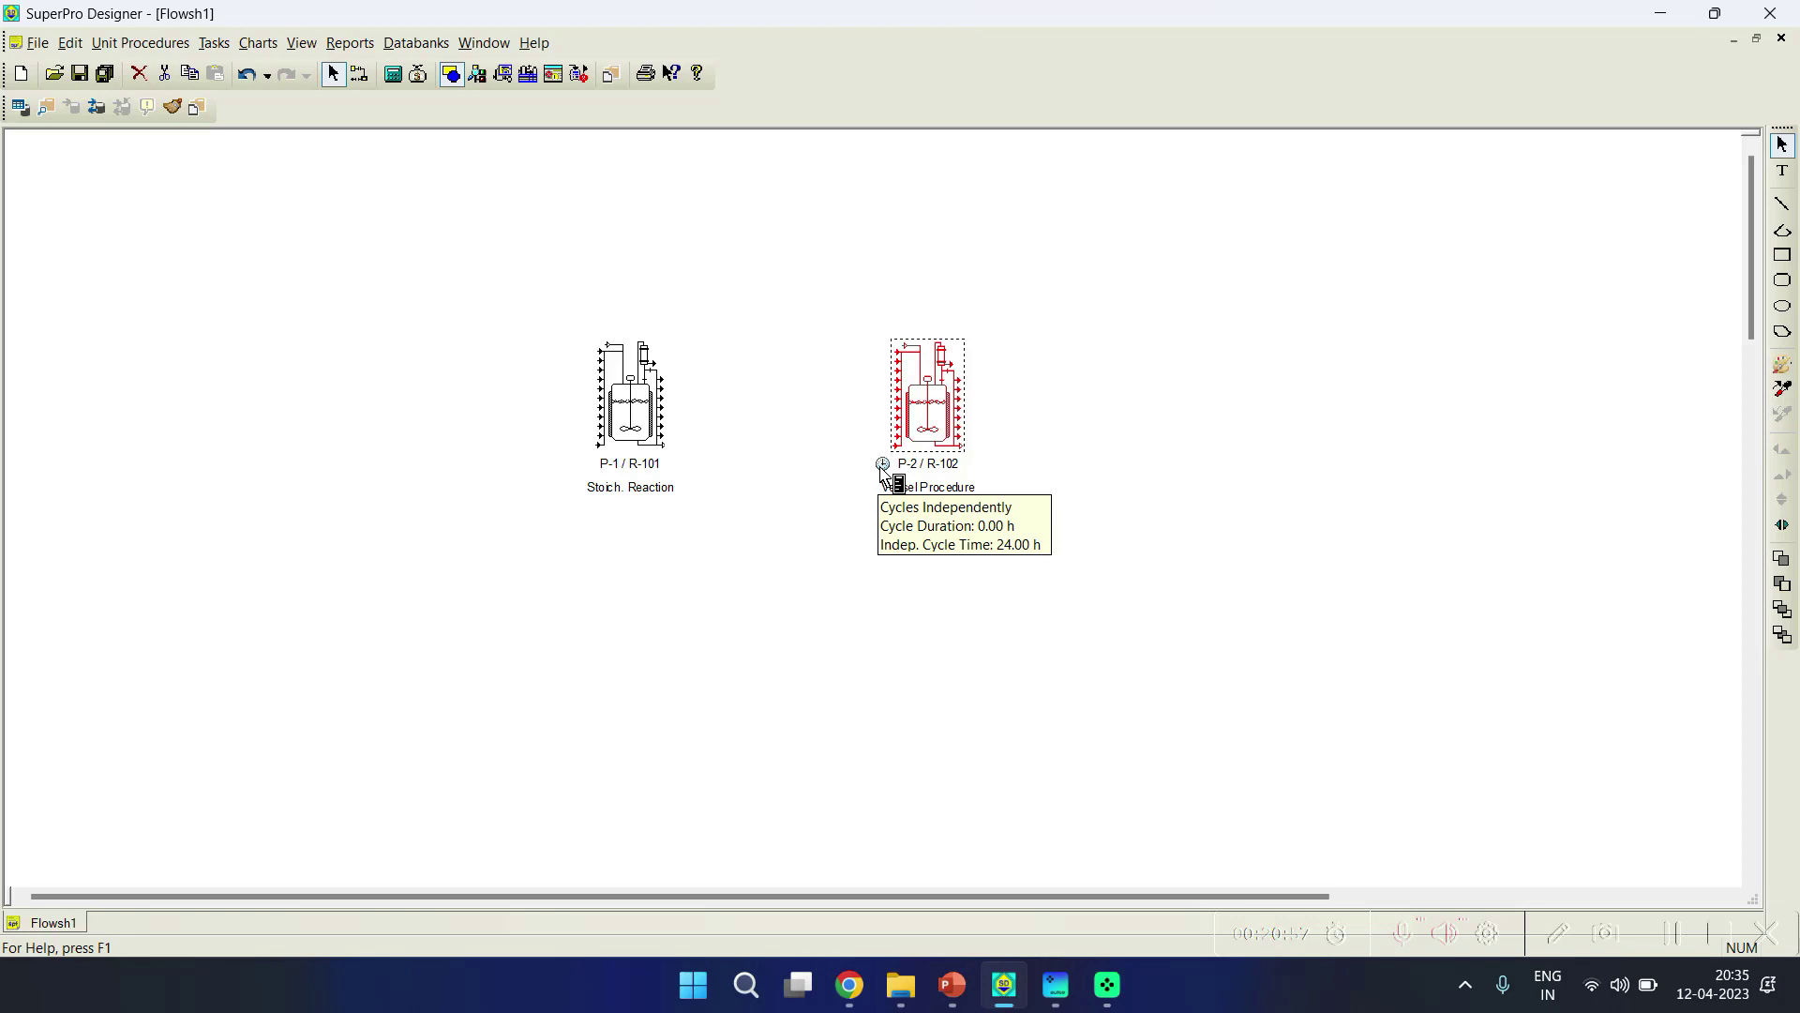
drag(957, 388, 956, 401)
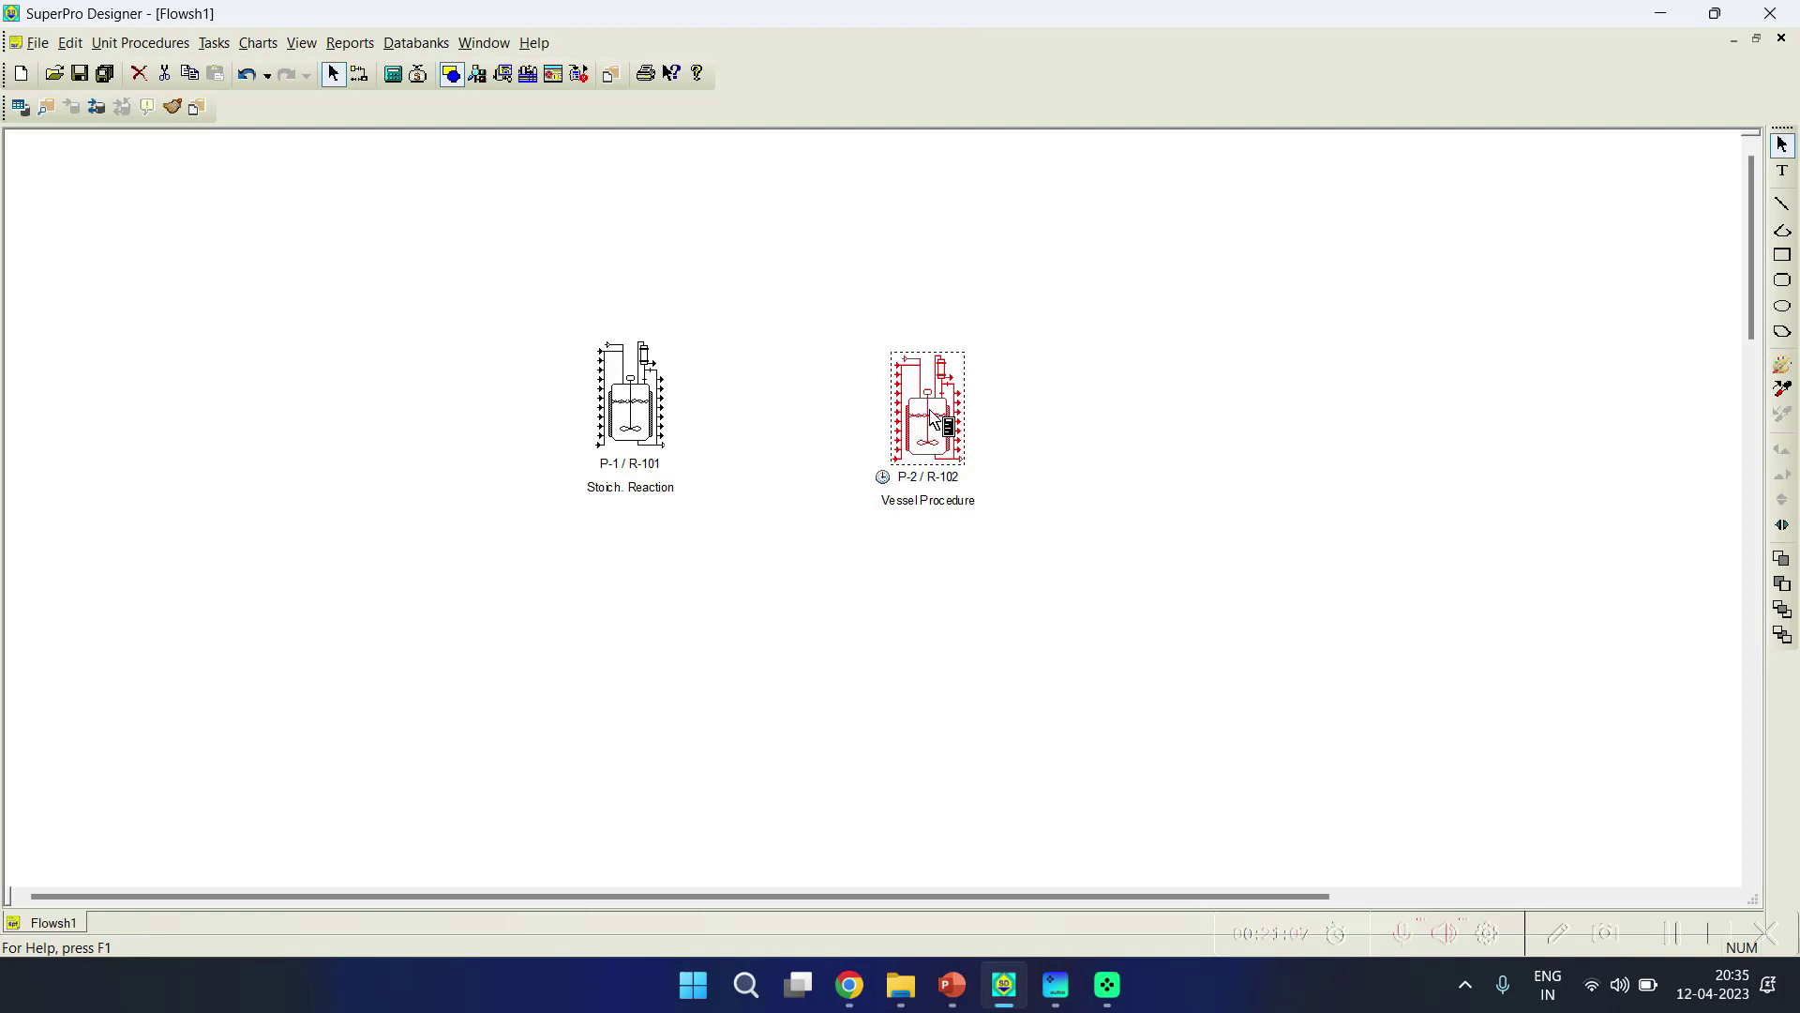
Step: Add a Charge operation to the operation sequence of the batch vessel procedure P-2
right_click(931, 412)
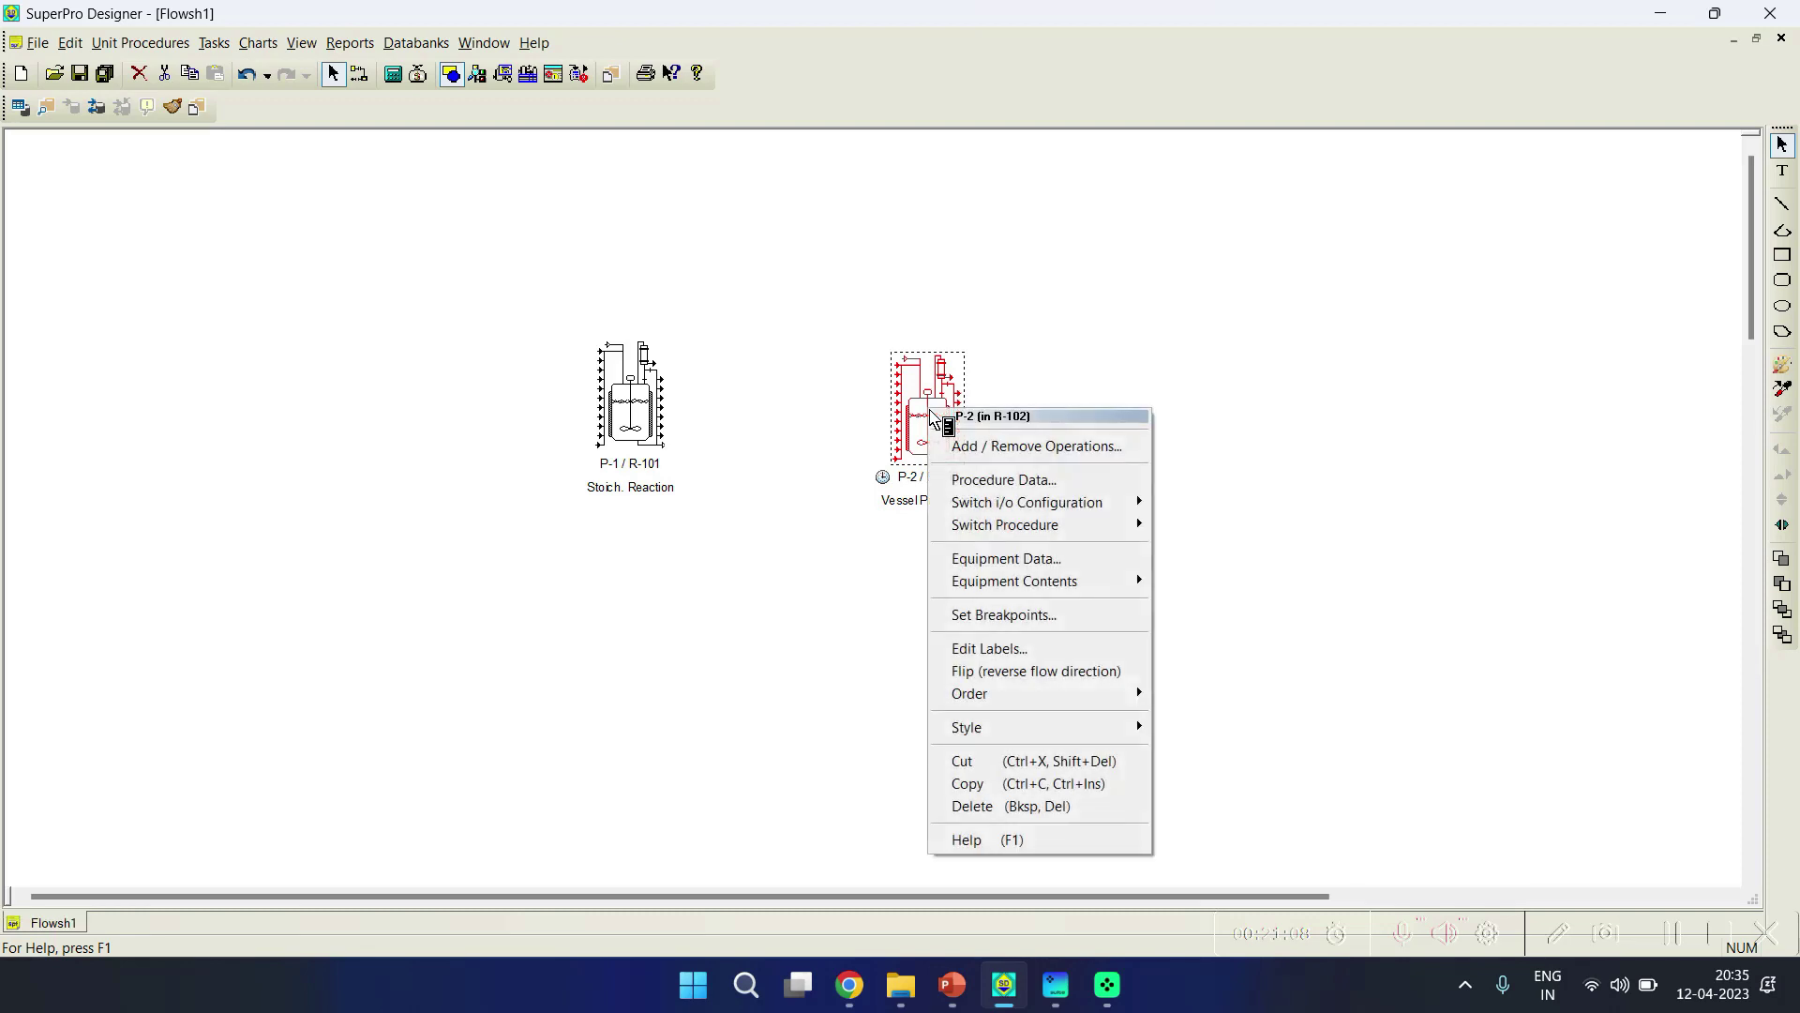
click(992, 447)
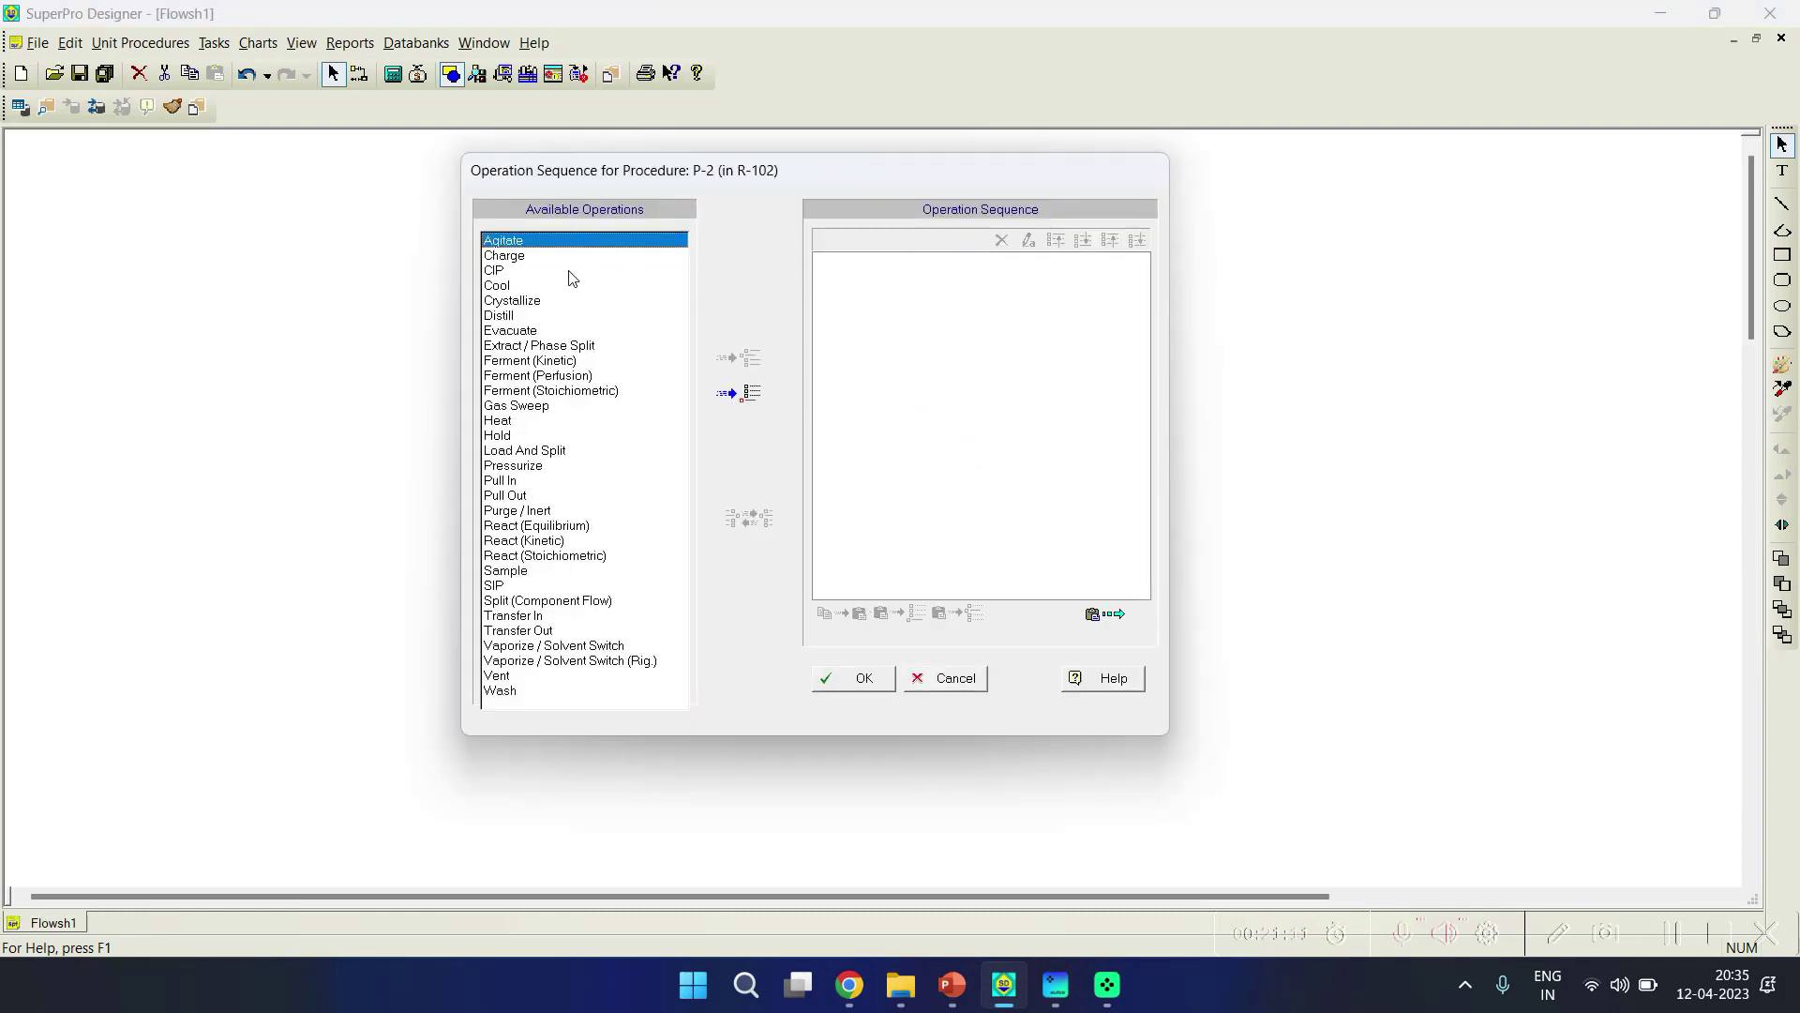
click(555, 256)
click(738, 393)
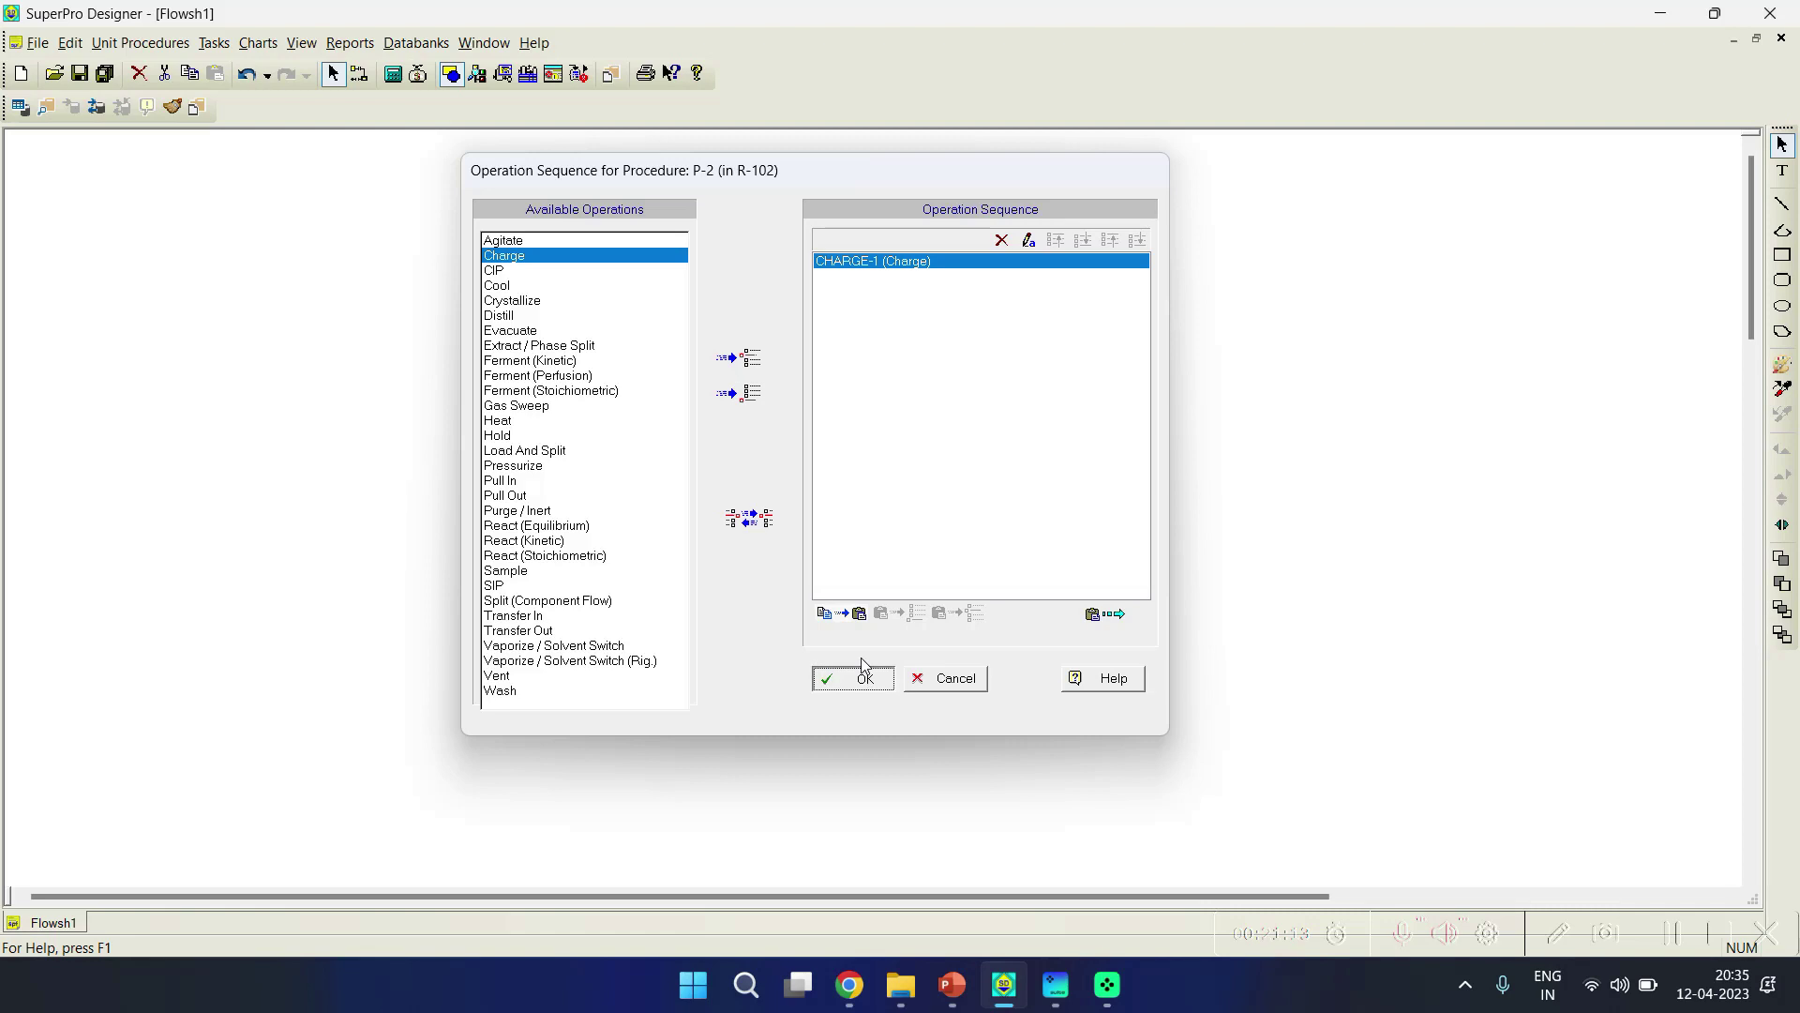
click(861, 678)
Step: Examine the operating conditions and scheduling of the CHARGE-1 operation in P-2, leaving its dialog without changes
right_click(931, 442)
click(1004, 461)
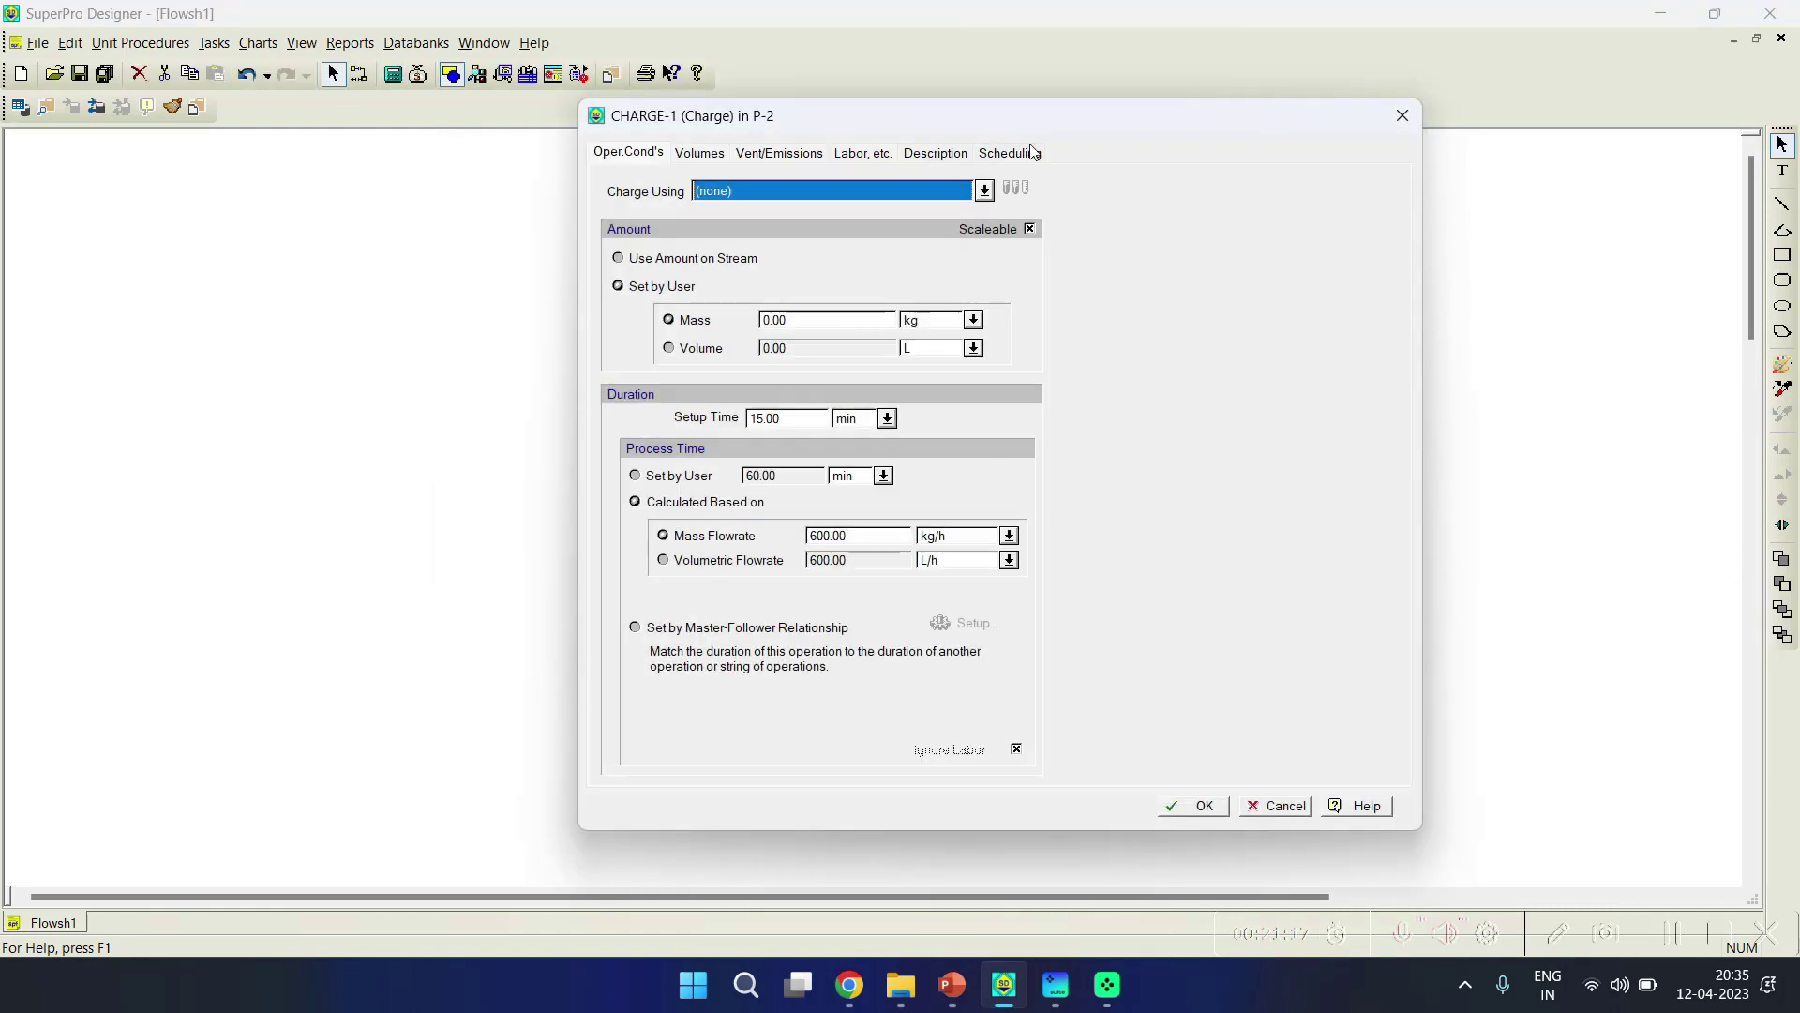
click(1029, 159)
click(1197, 803)
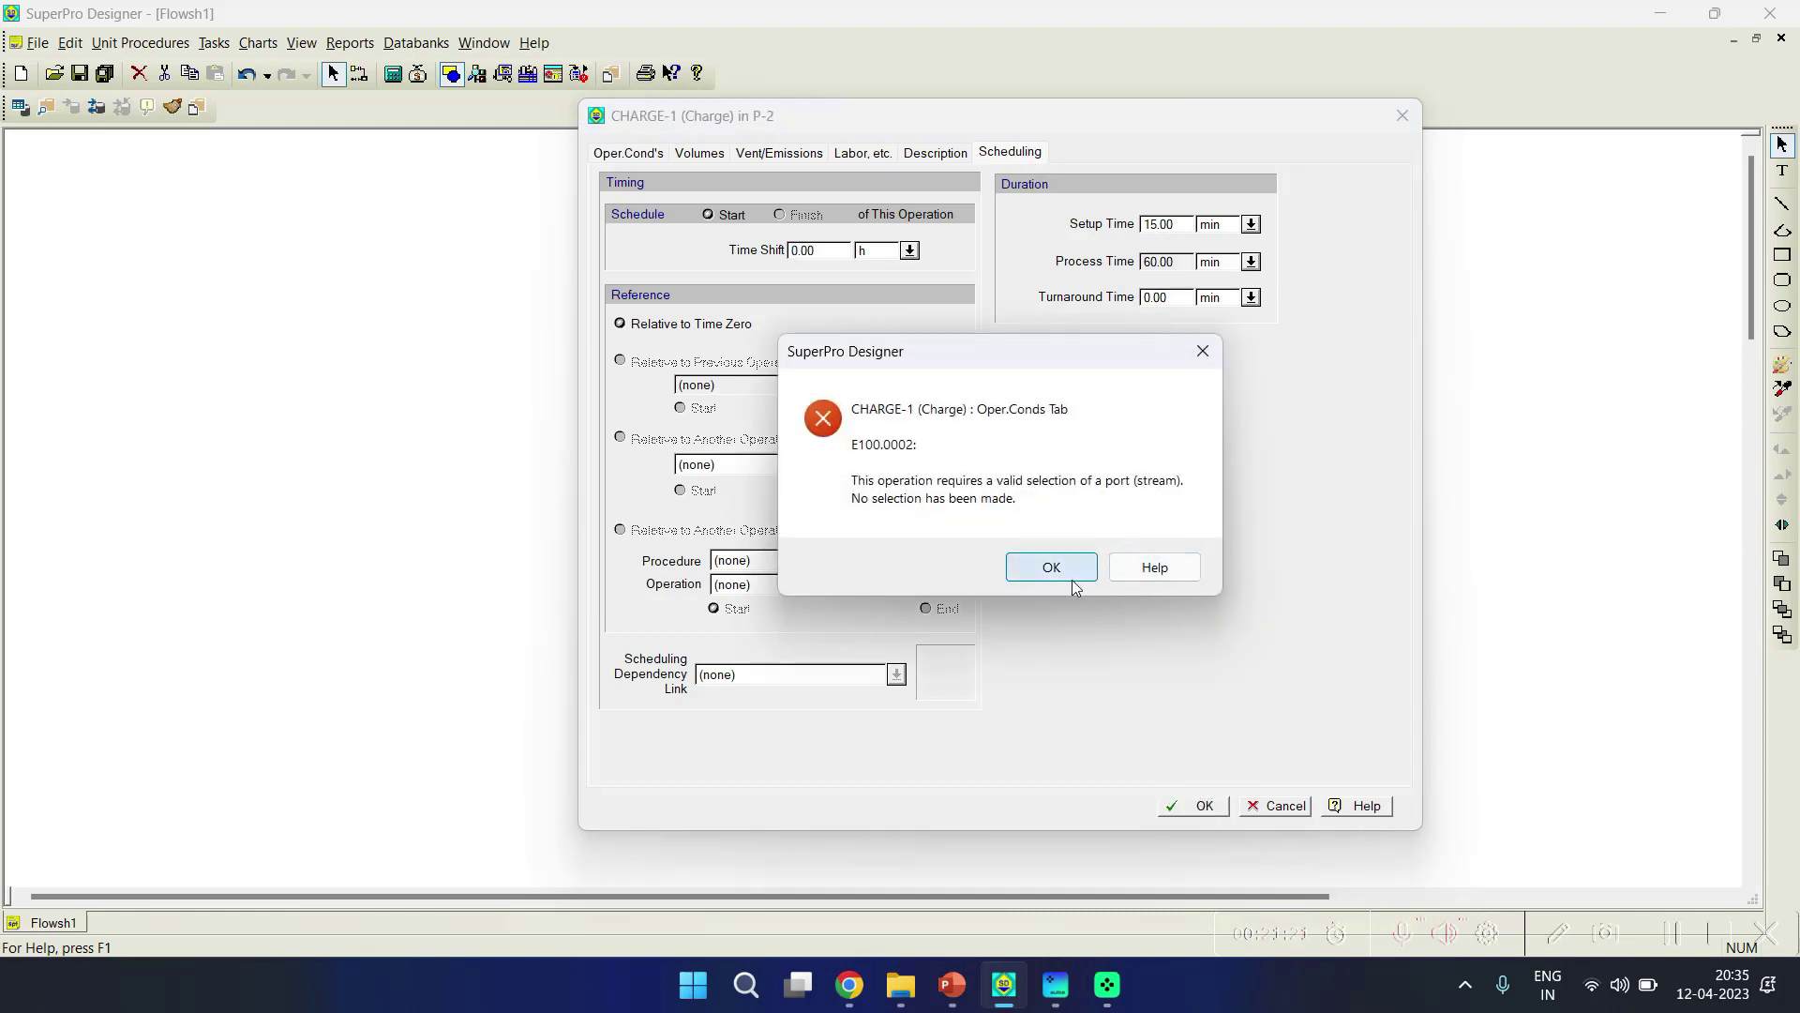
click(1045, 564)
click(1277, 807)
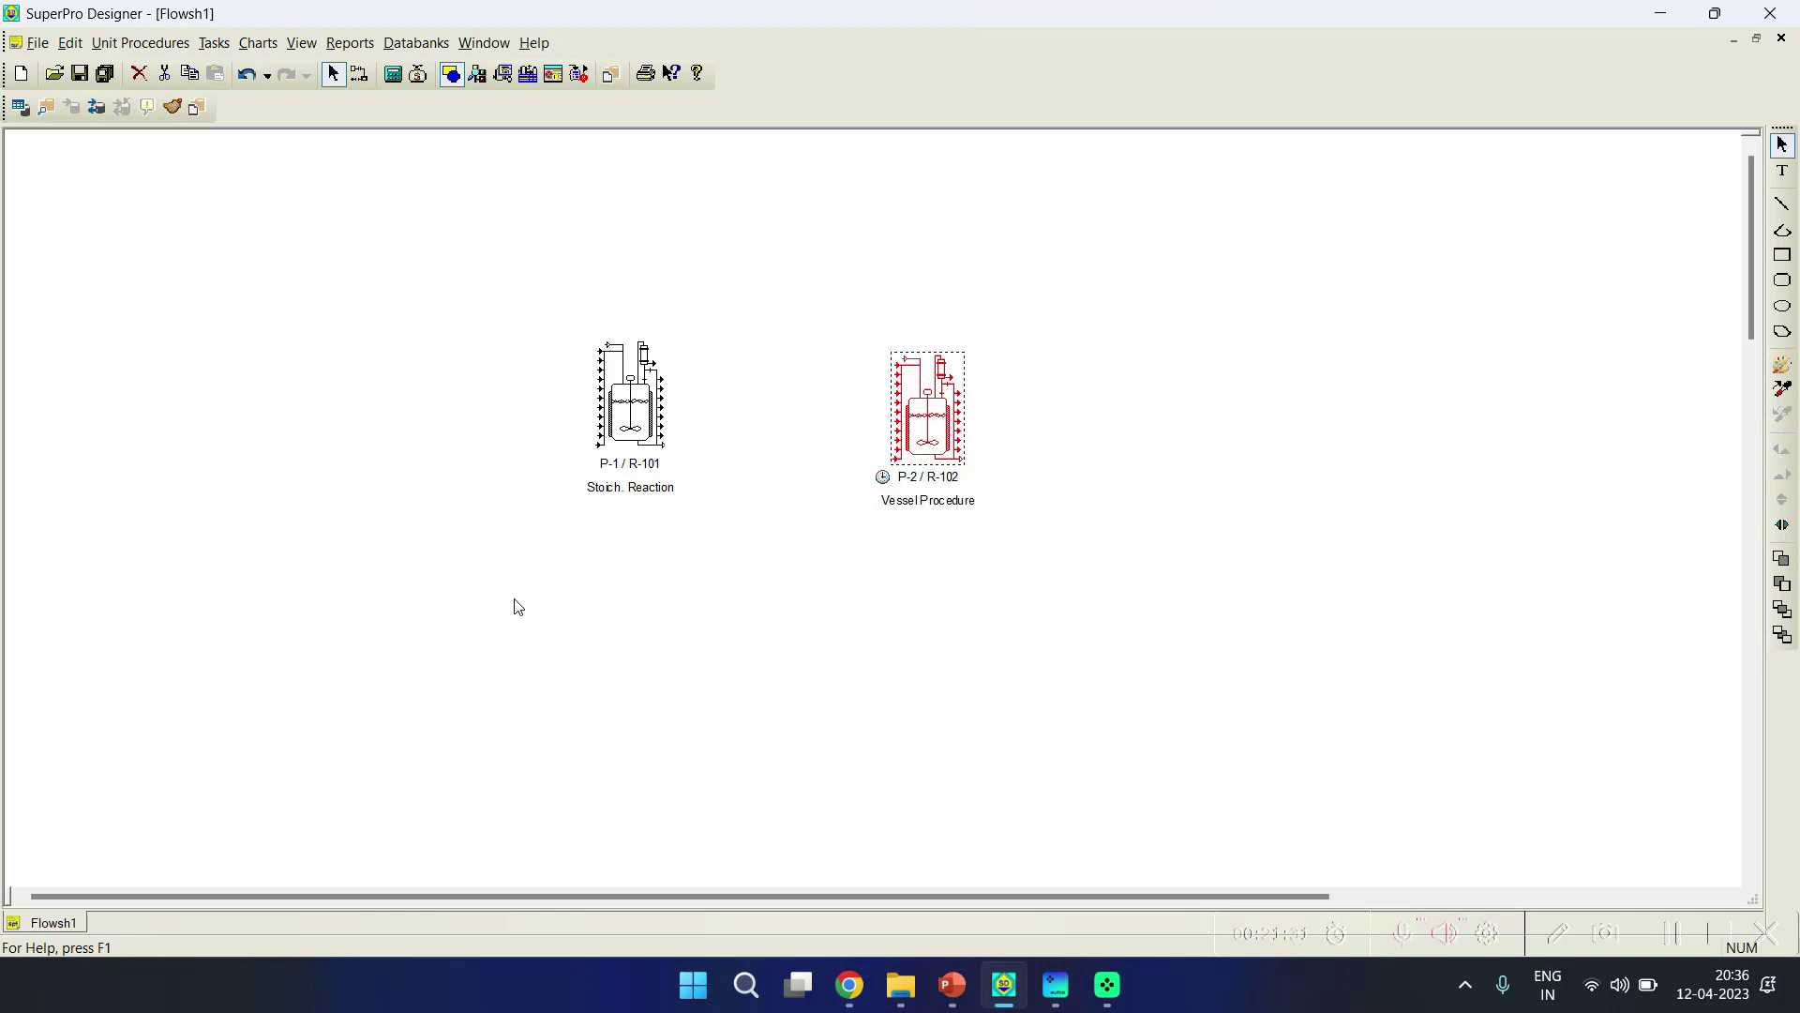
Step: Delete both the stoichiometric reaction procedure and the batch vessel procedure from the flowsheet
click(418, 249)
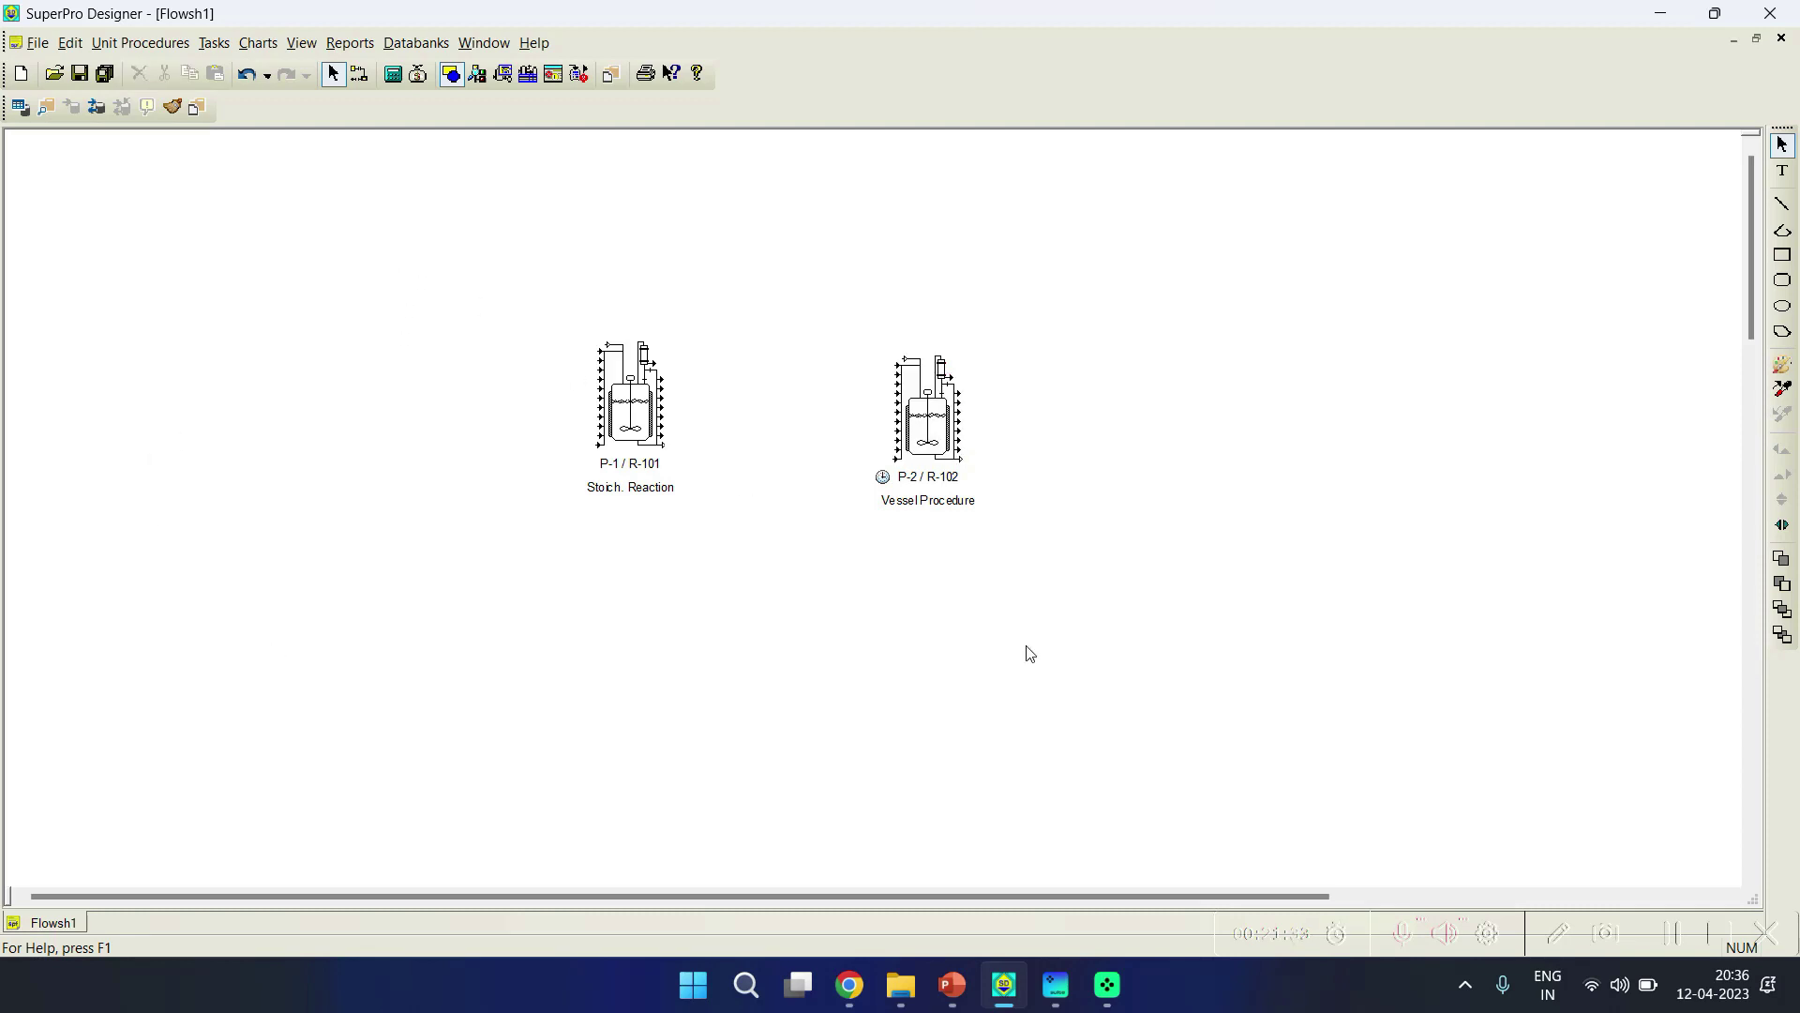
drag(1193, 729, 1205, 734)
key(Delete)
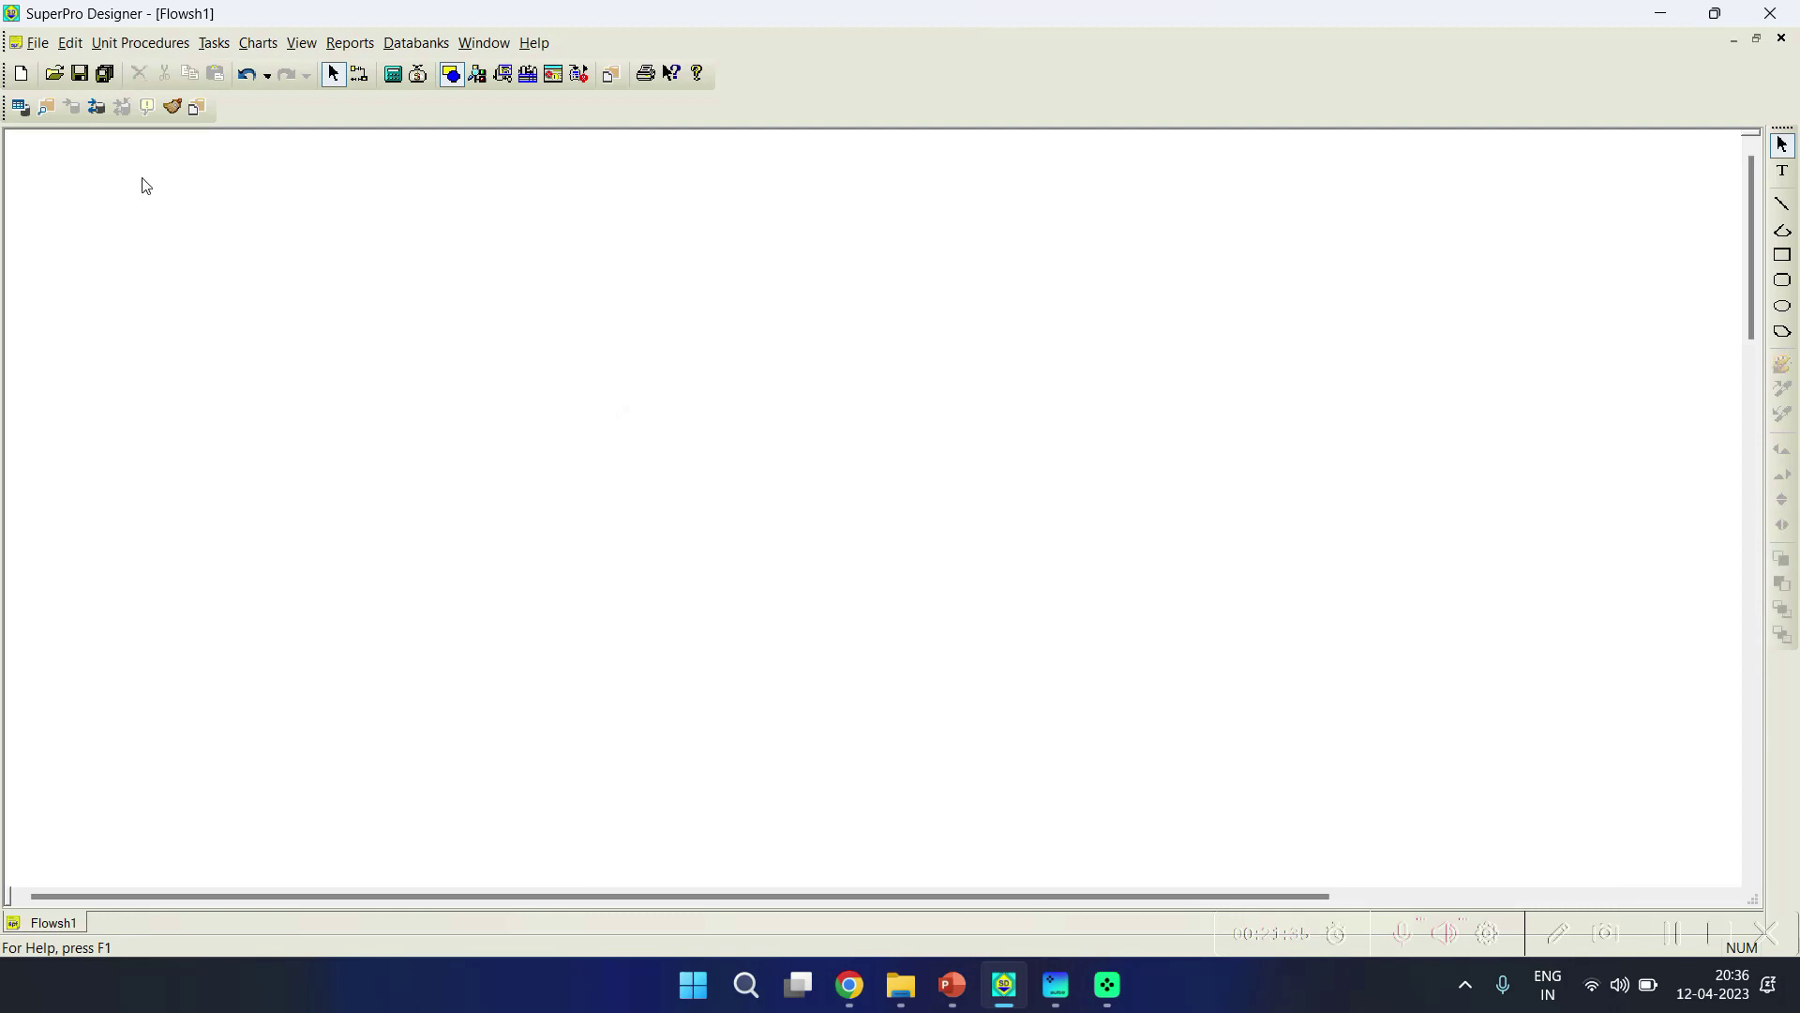
Step: Set the process operating mode of the flowsheet to Batch
click(147, 39)
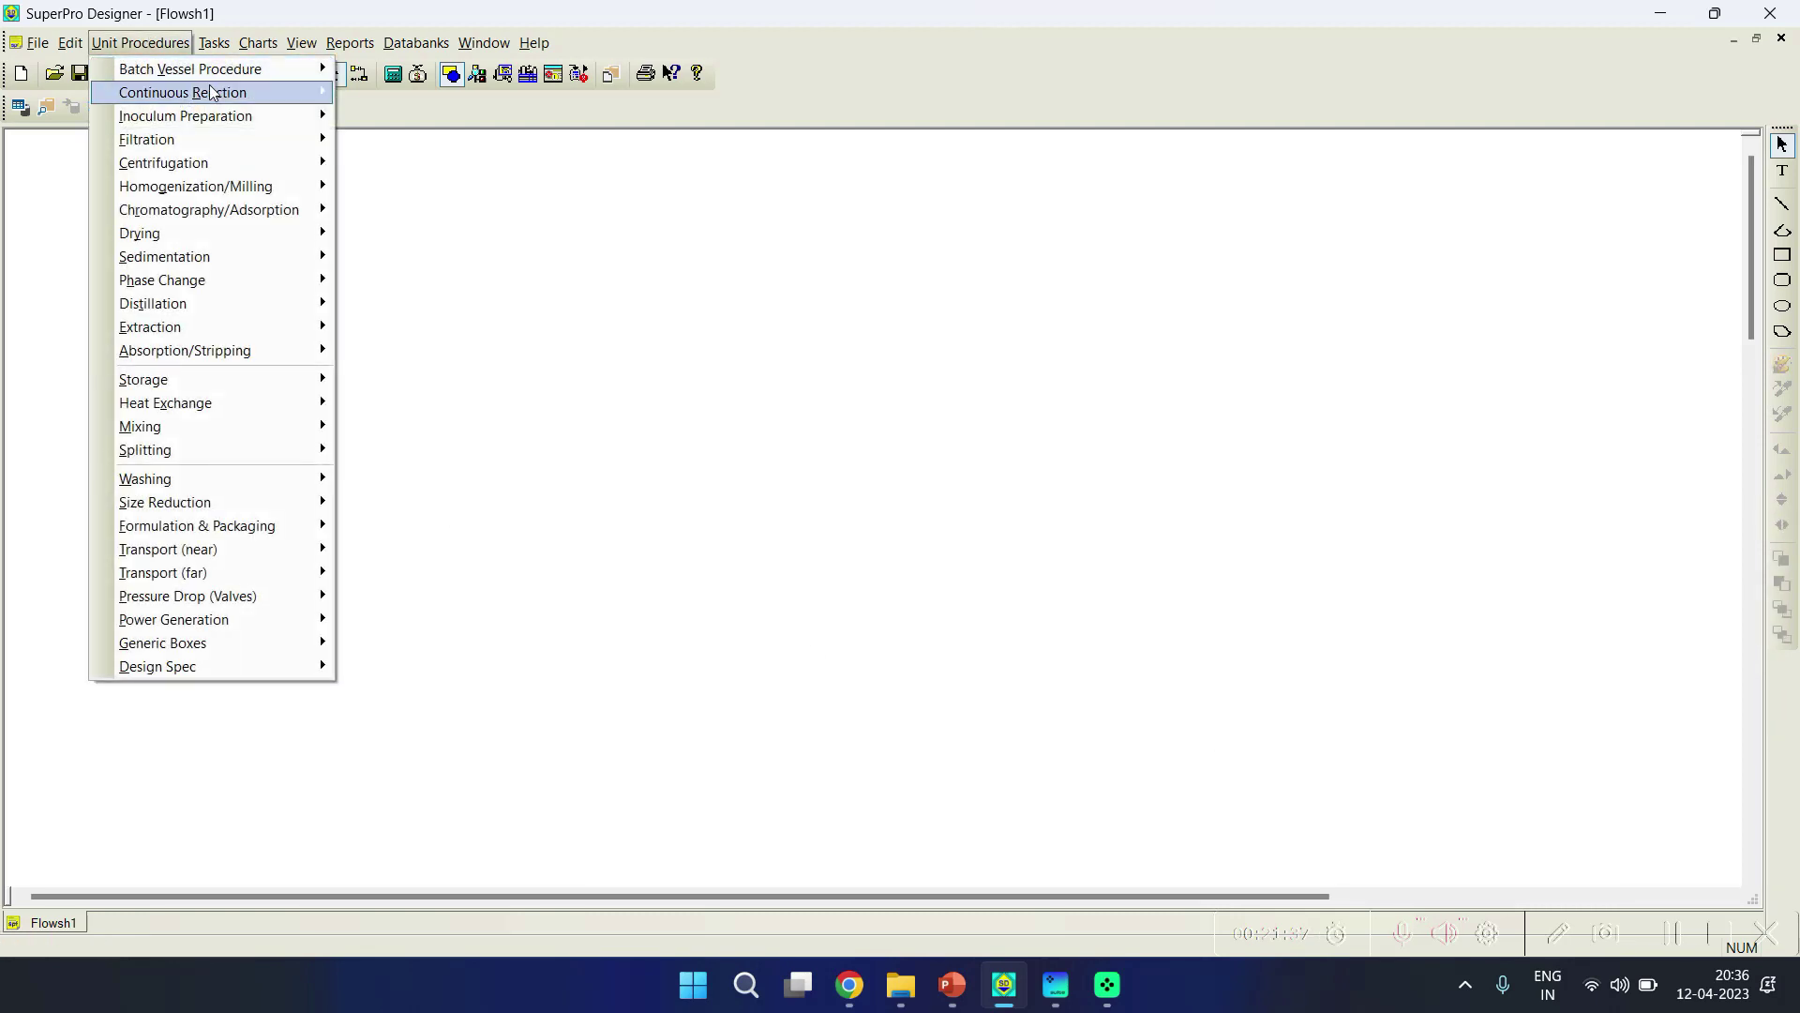
mouse_move(222, 75)
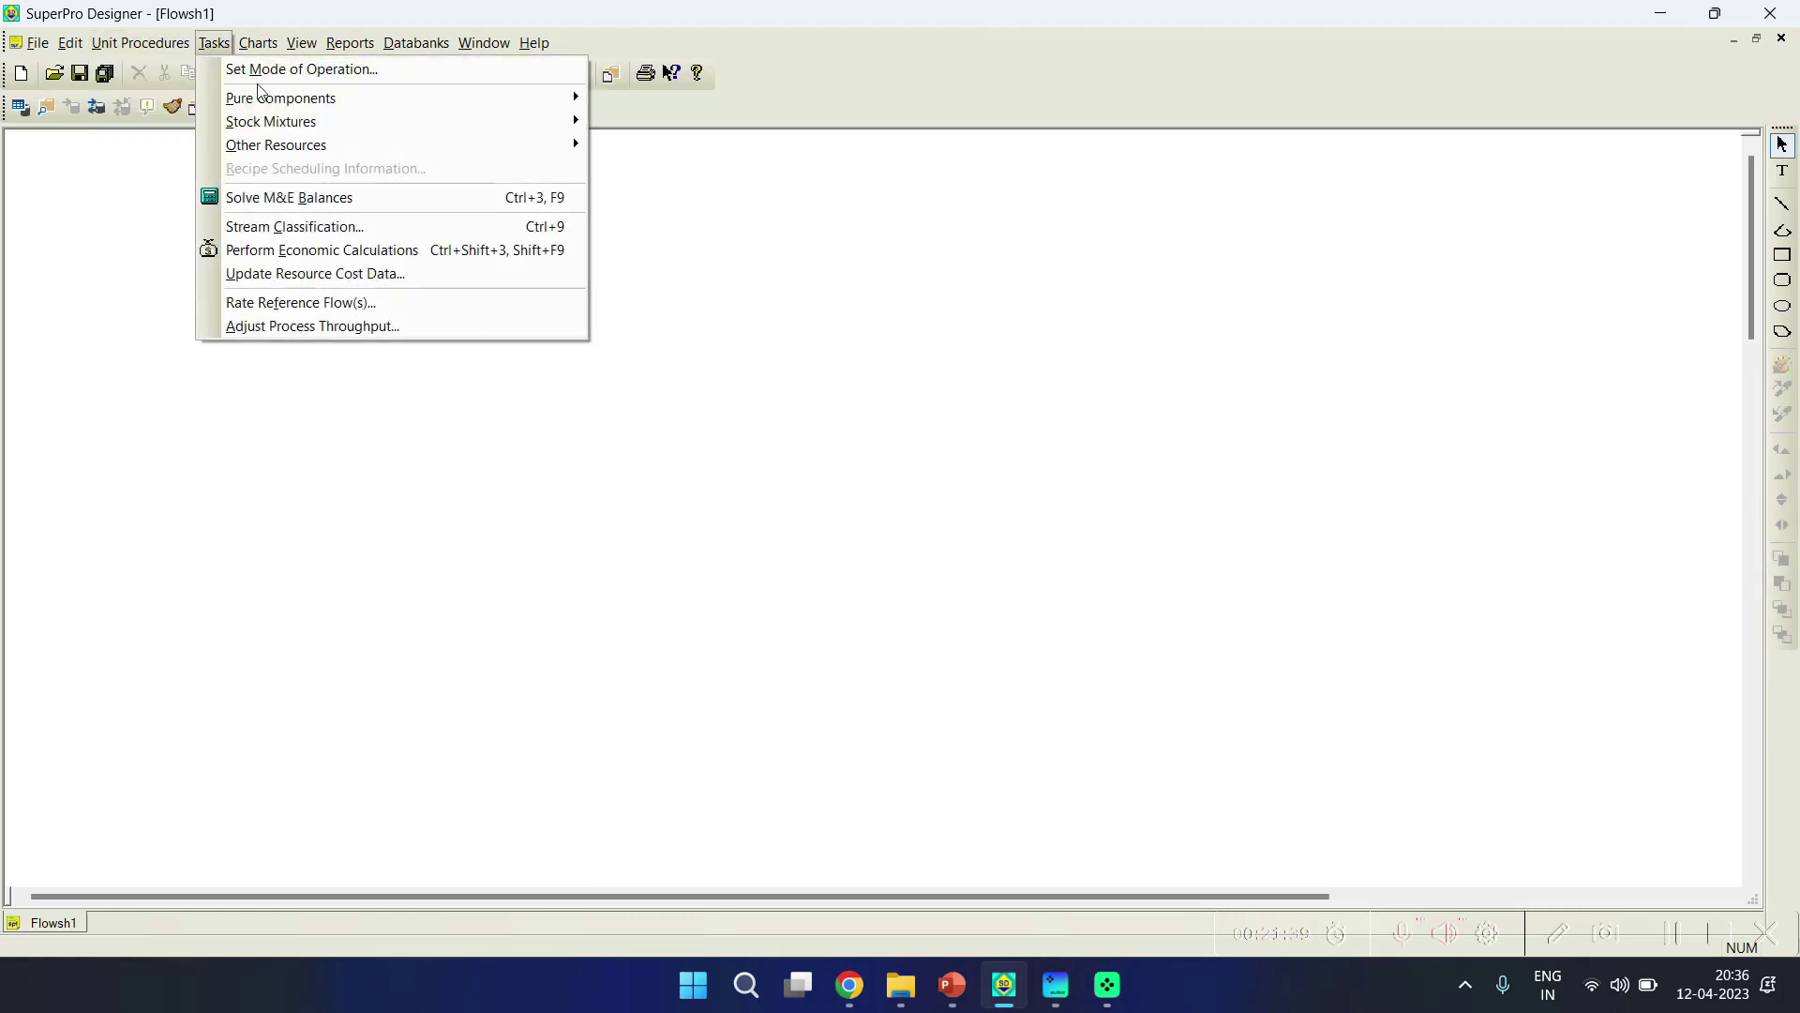
click(272, 68)
click(111, 126)
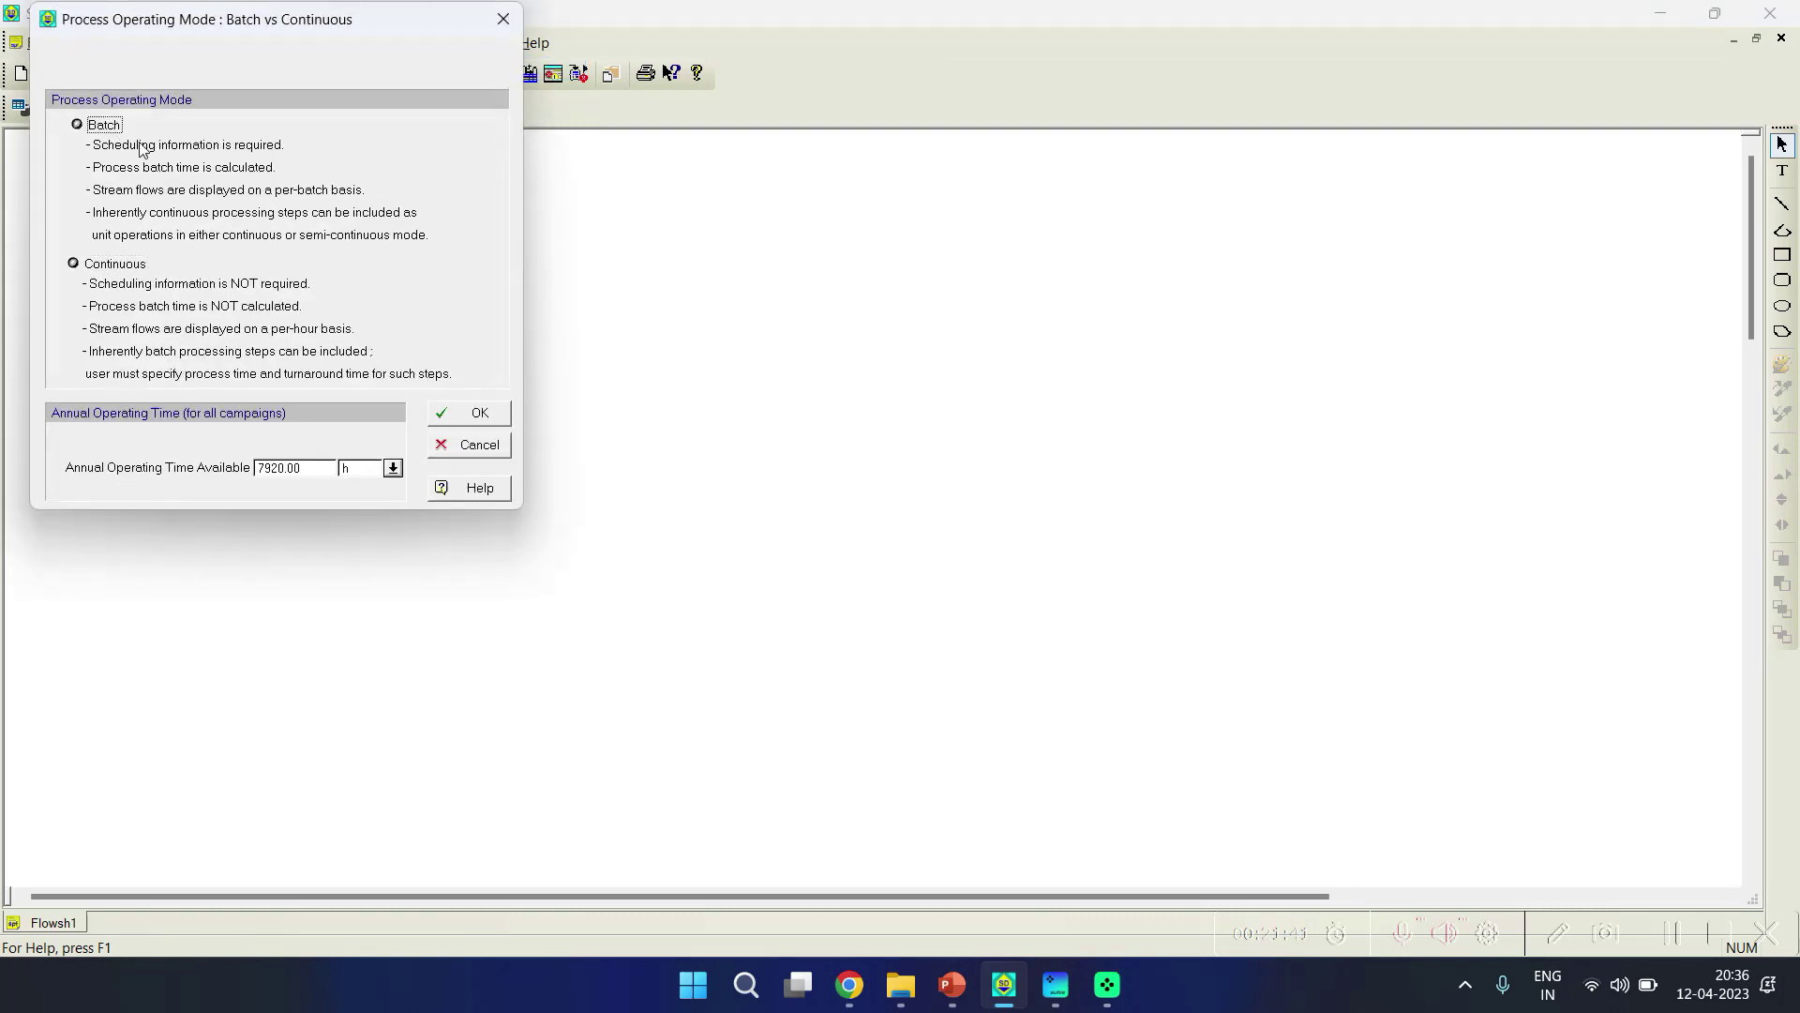
click(467, 414)
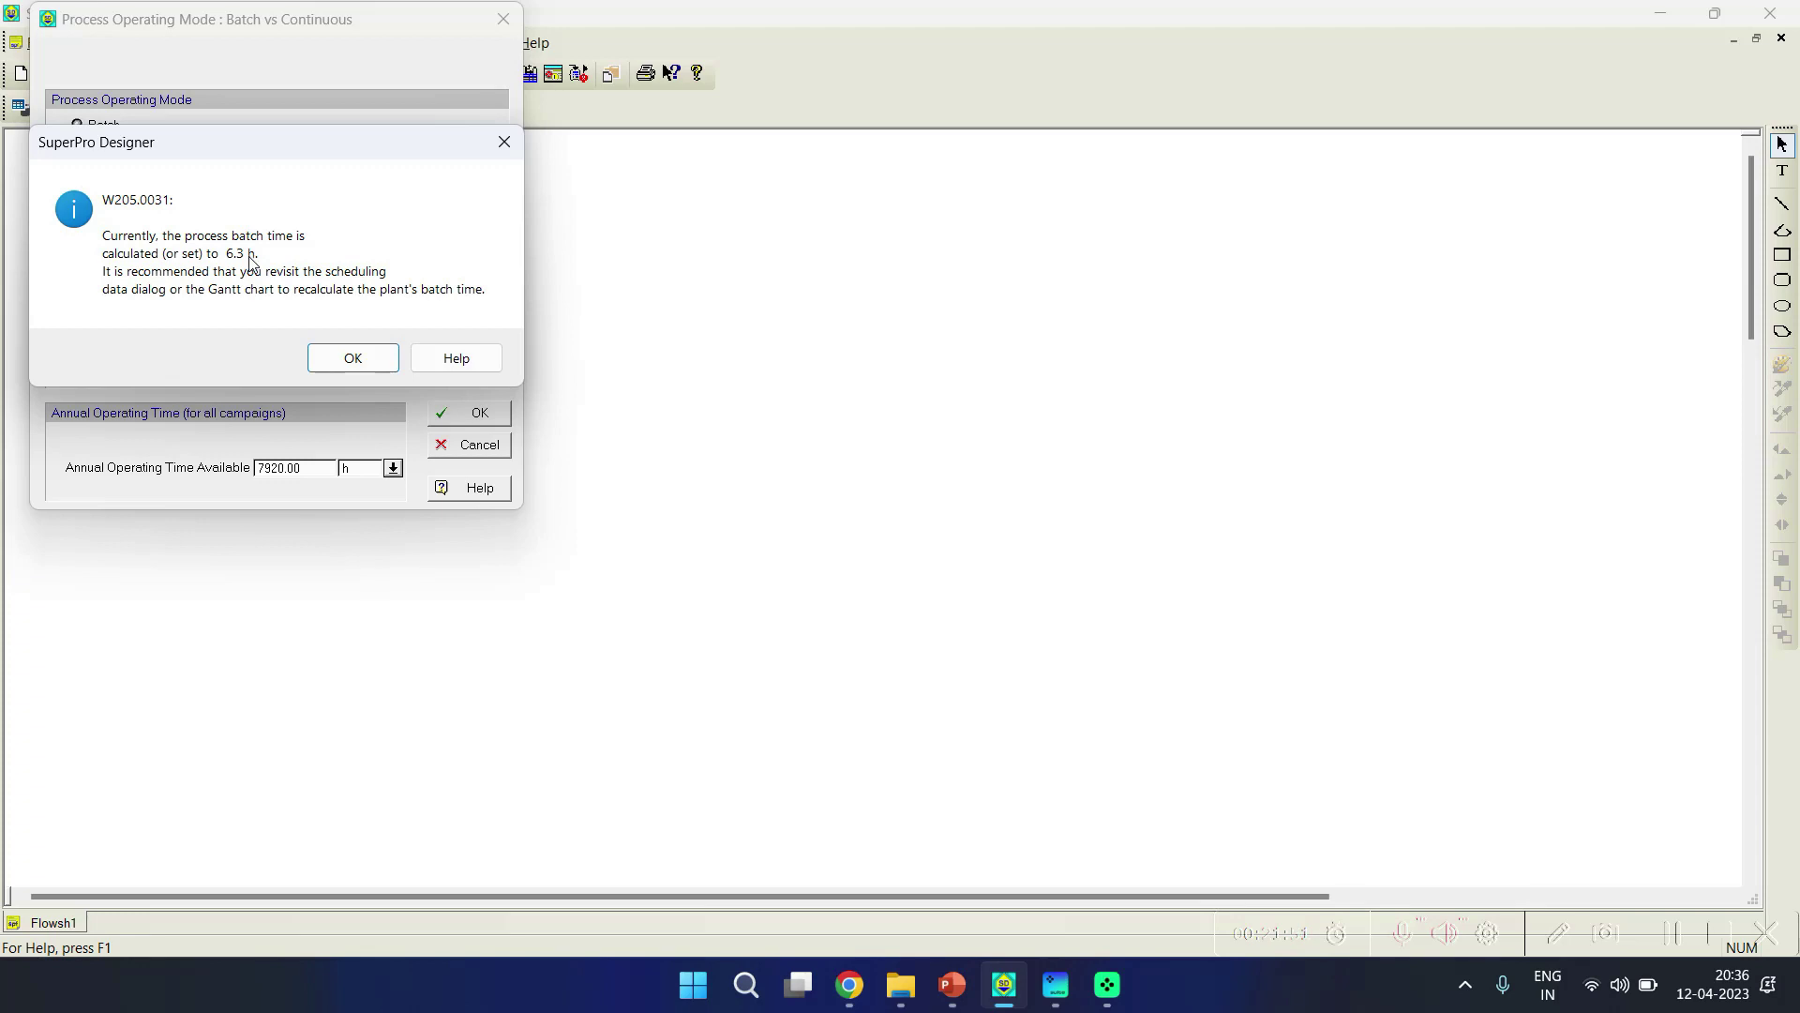
click(350, 362)
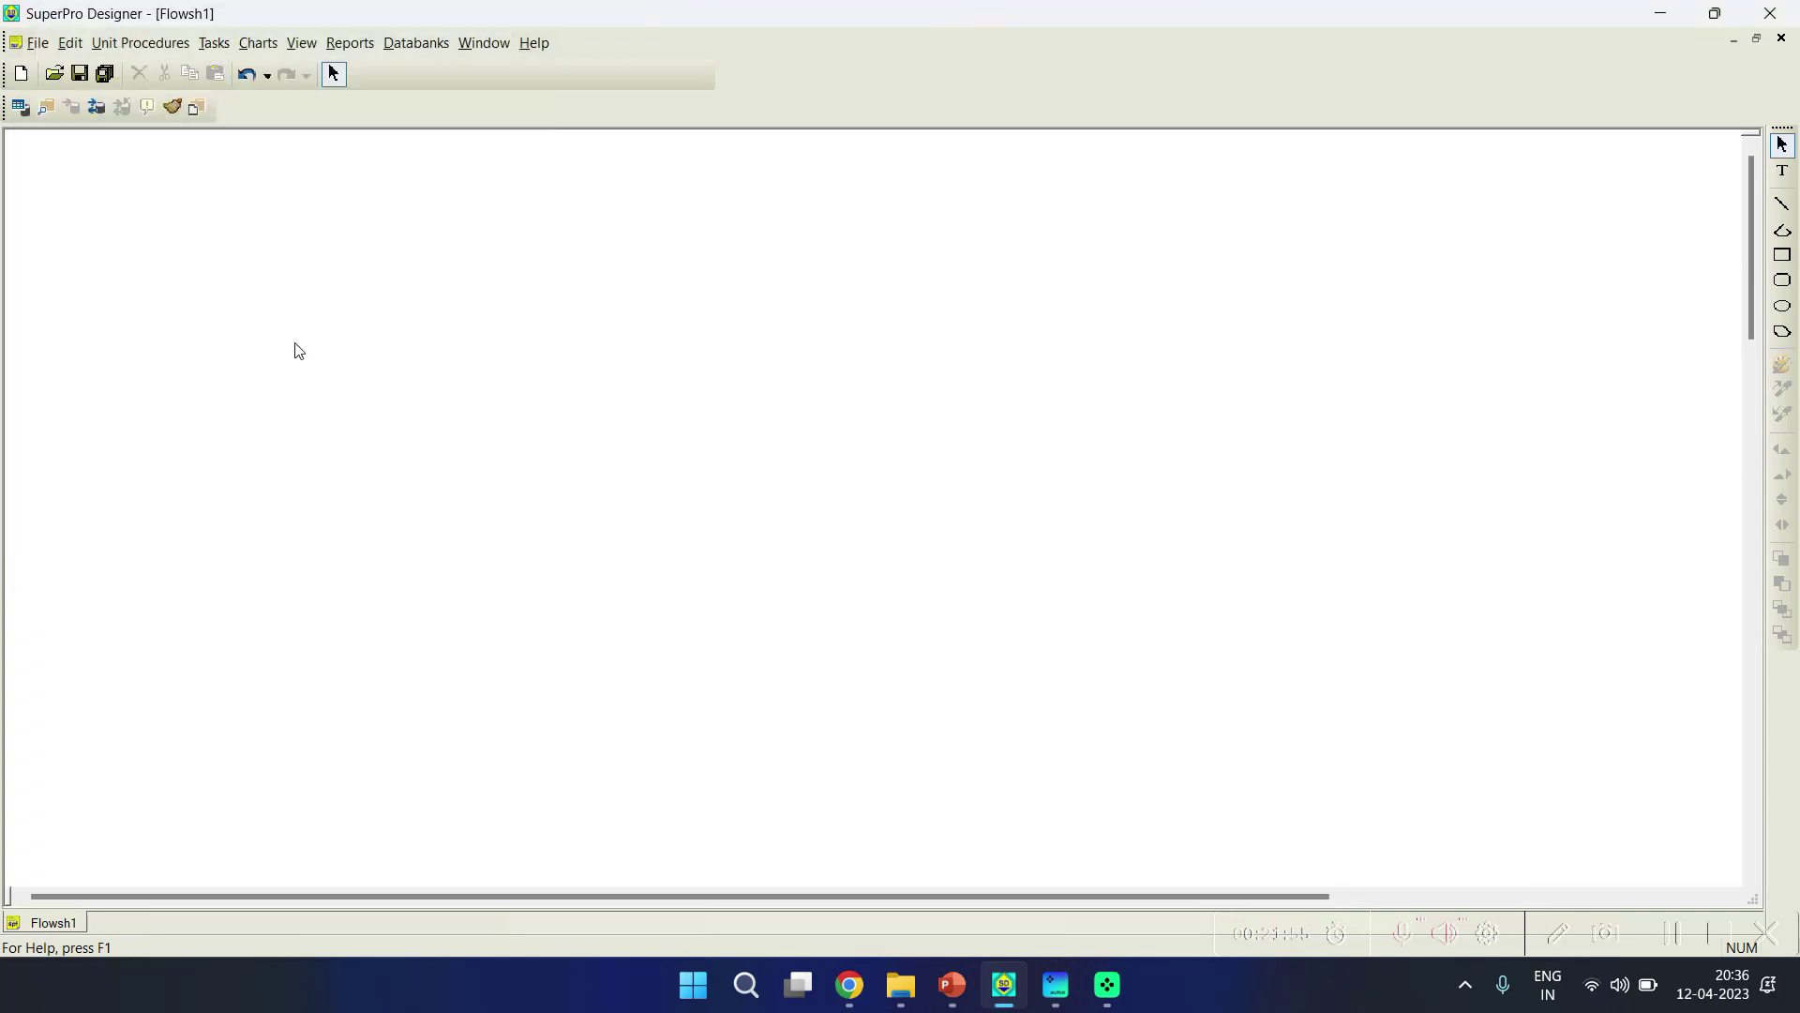
Step: Add a batch vessel procedure in a reactor near the upper middle of the empty flowsheet
click(141, 43)
mouse_move(154, 75)
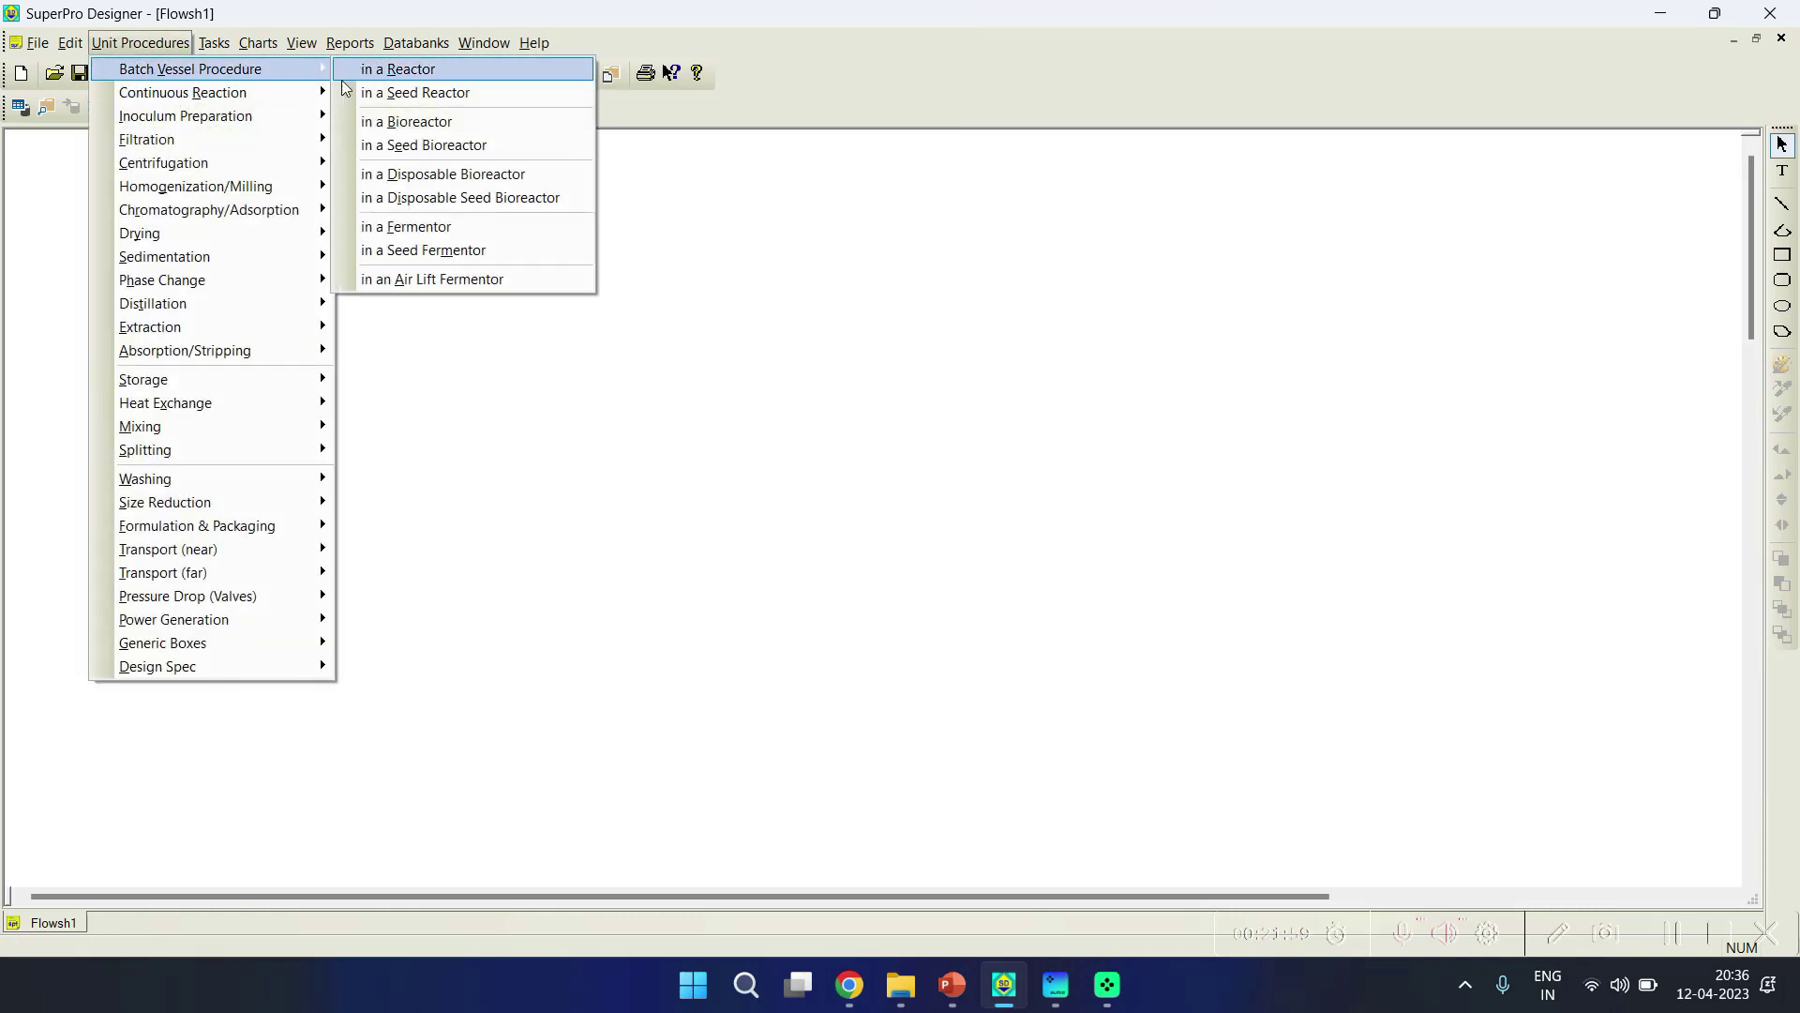
click(404, 69)
click(677, 373)
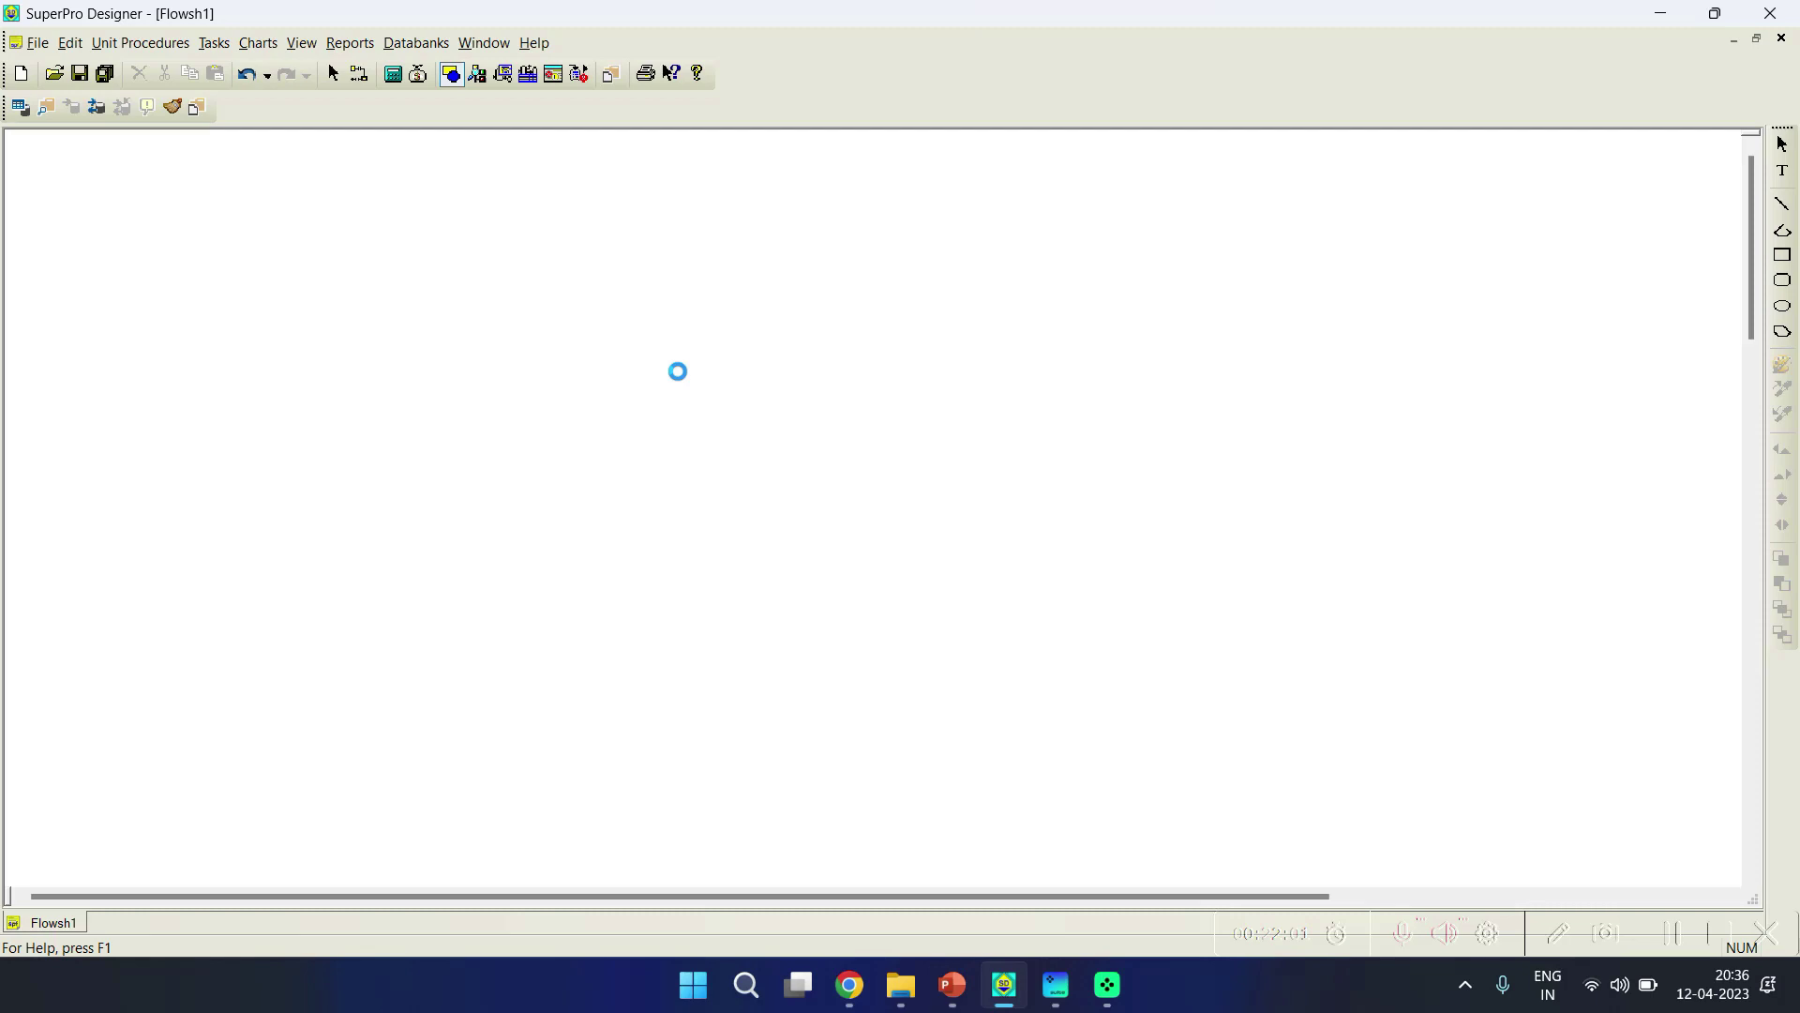
Step: Add Charge, React (Stoichiometric) and Transfer Out operations, in that order, to the operation sequence of vessel procedure P-1
right_click(685, 378)
click(760, 416)
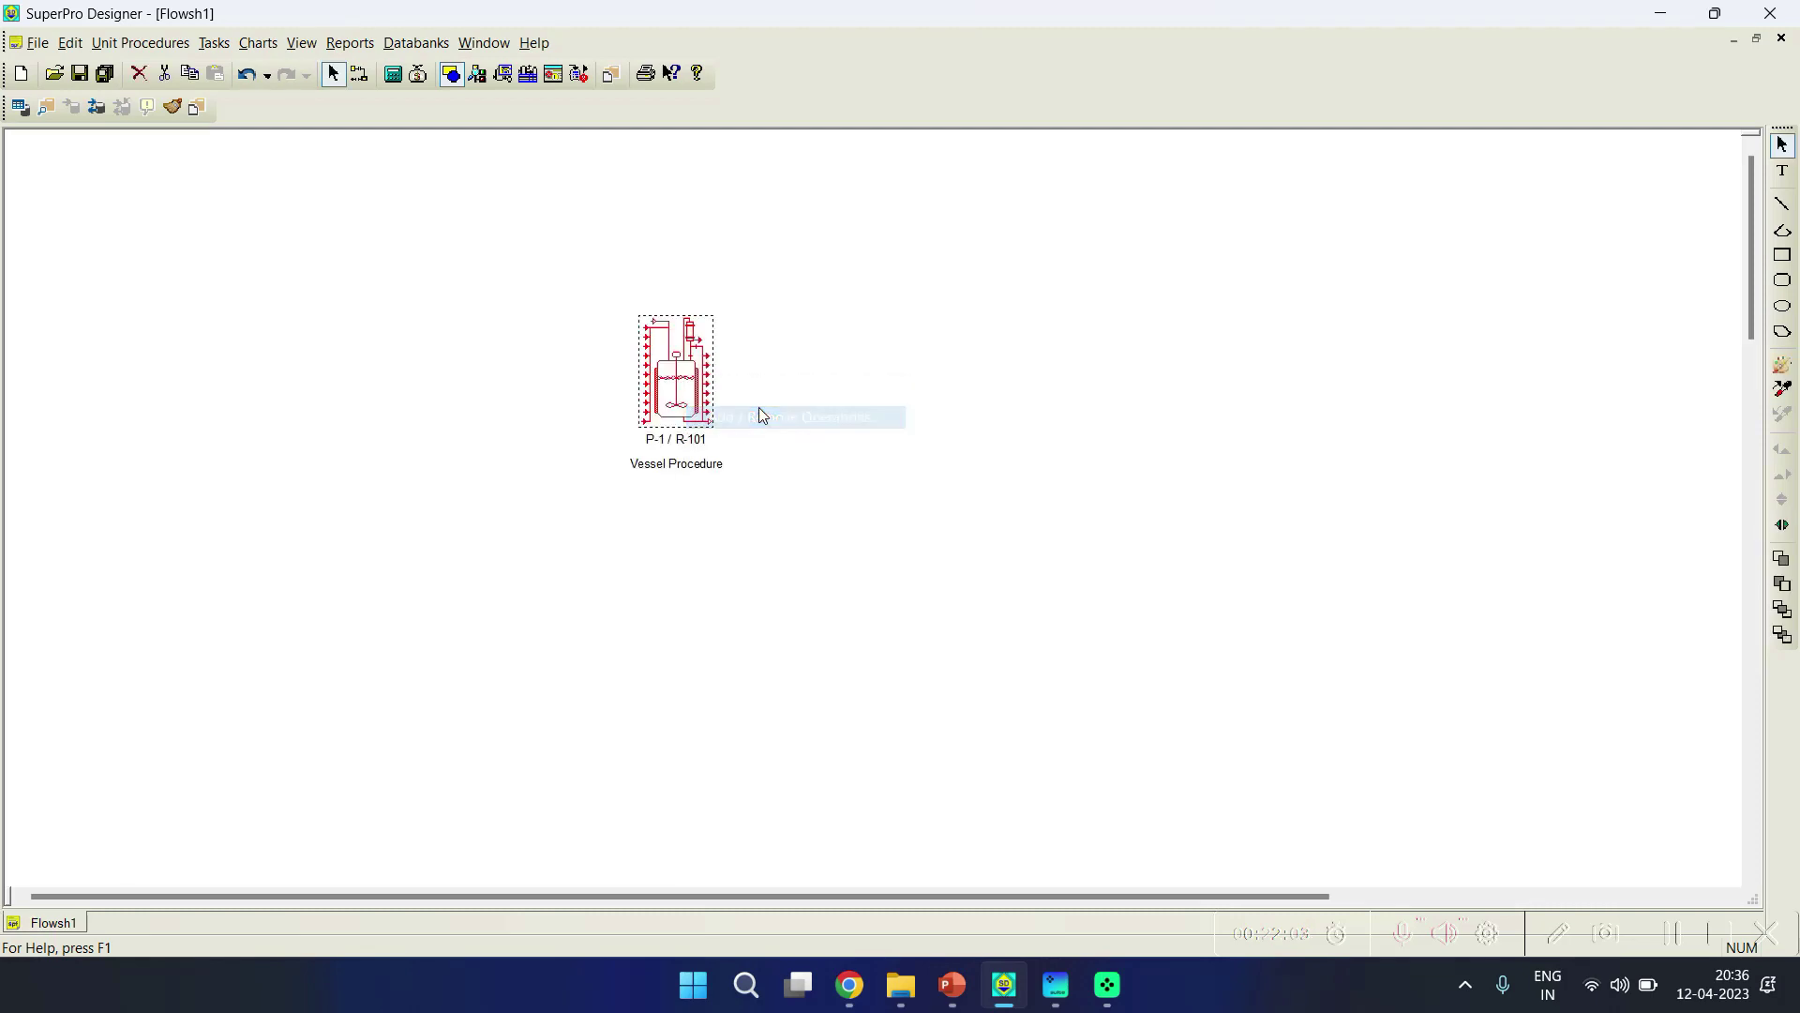
click(285, 215)
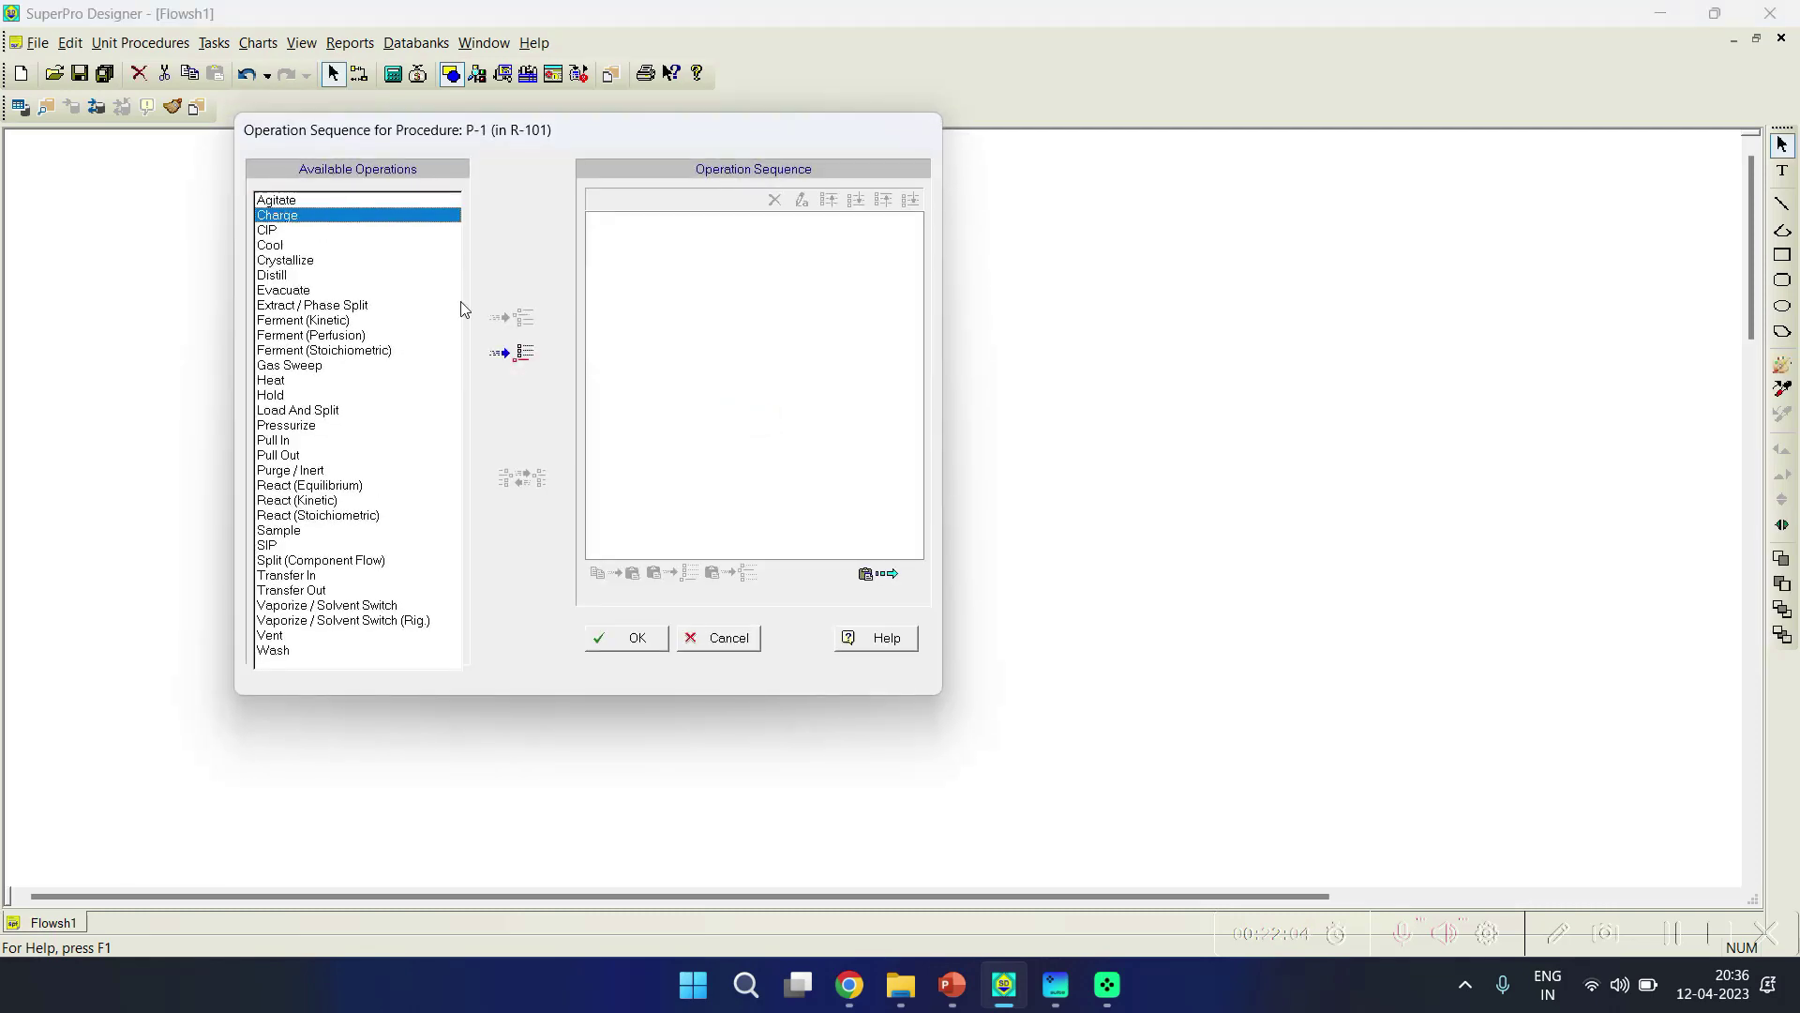
click(523, 357)
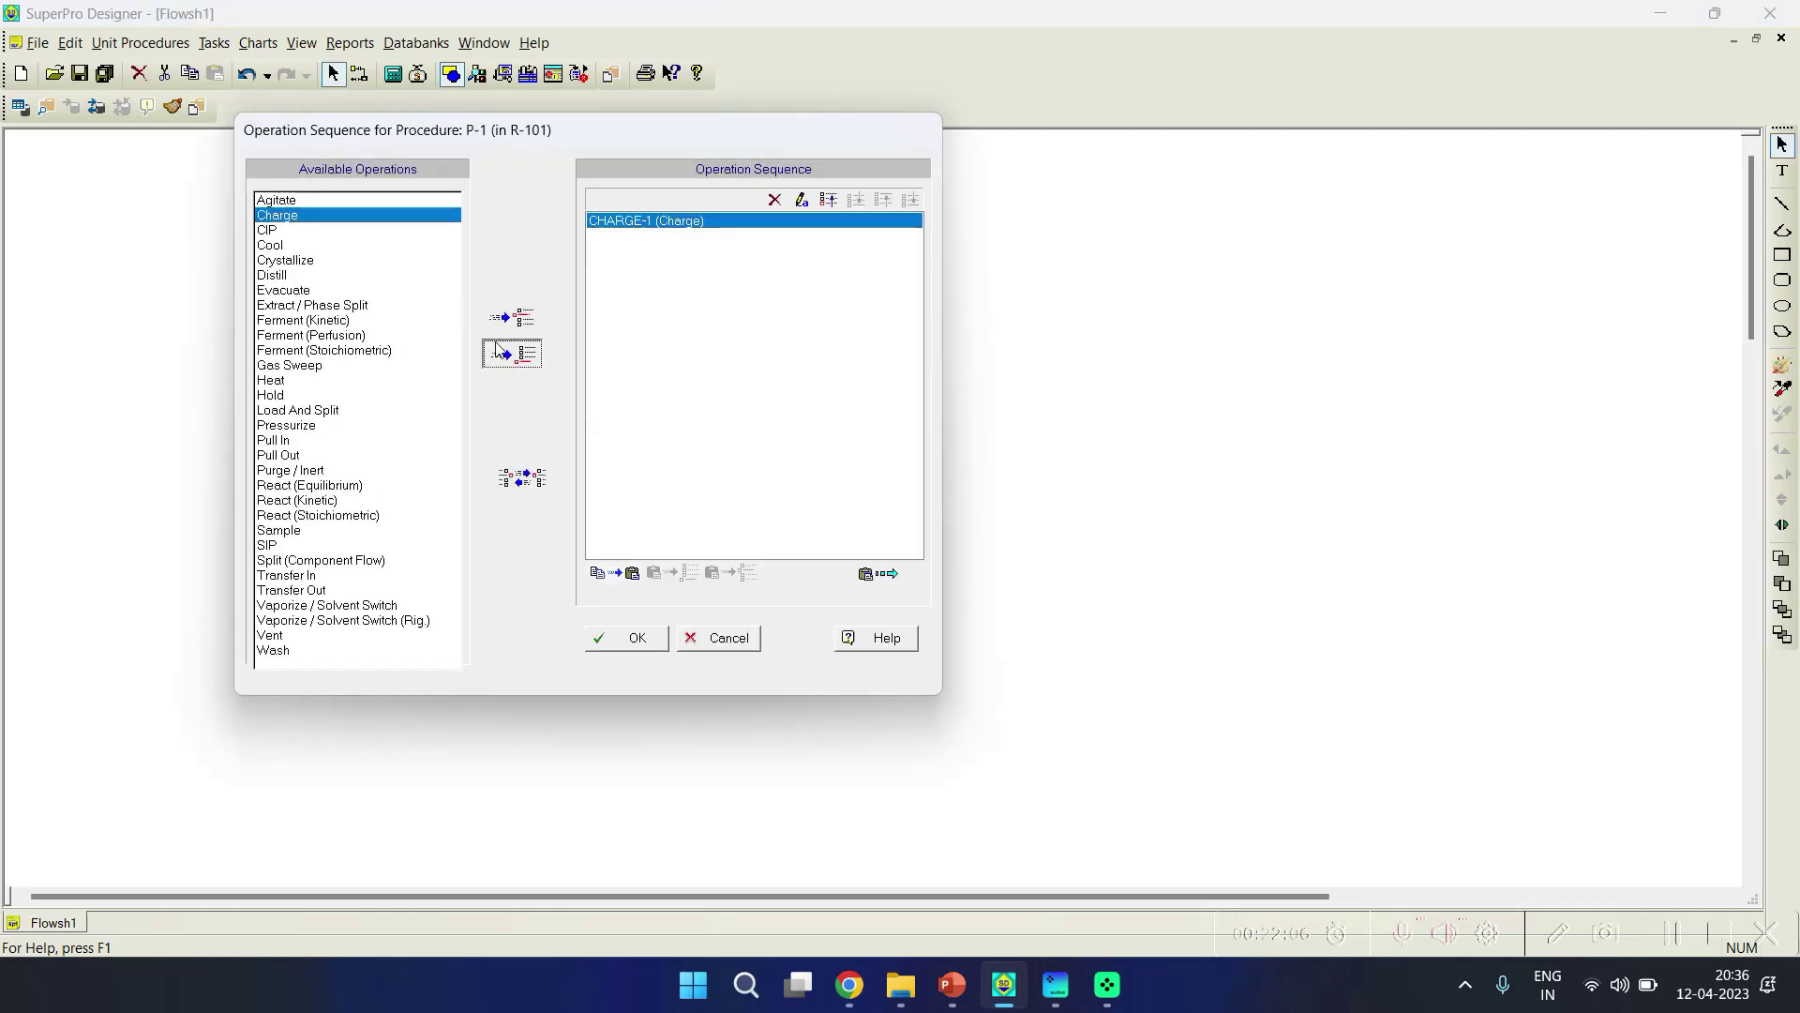
click(319, 501)
click(323, 515)
click(513, 353)
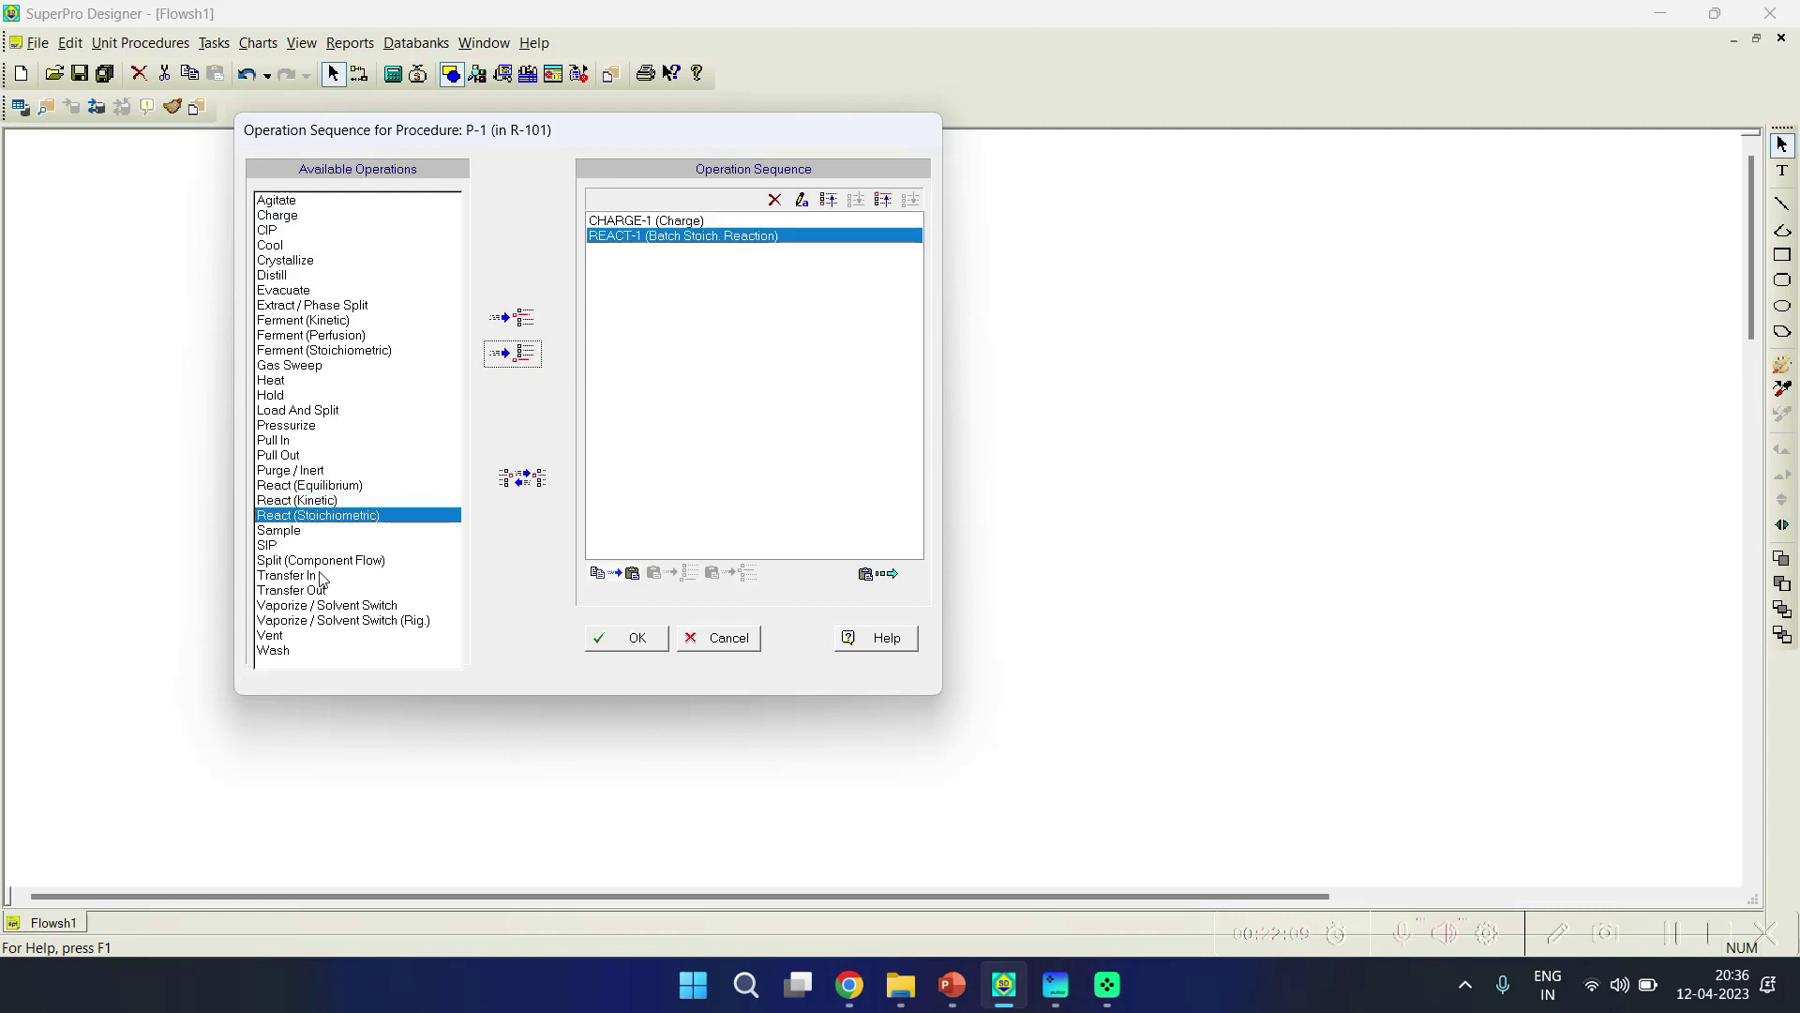
click(309, 589)
click(513, 353)
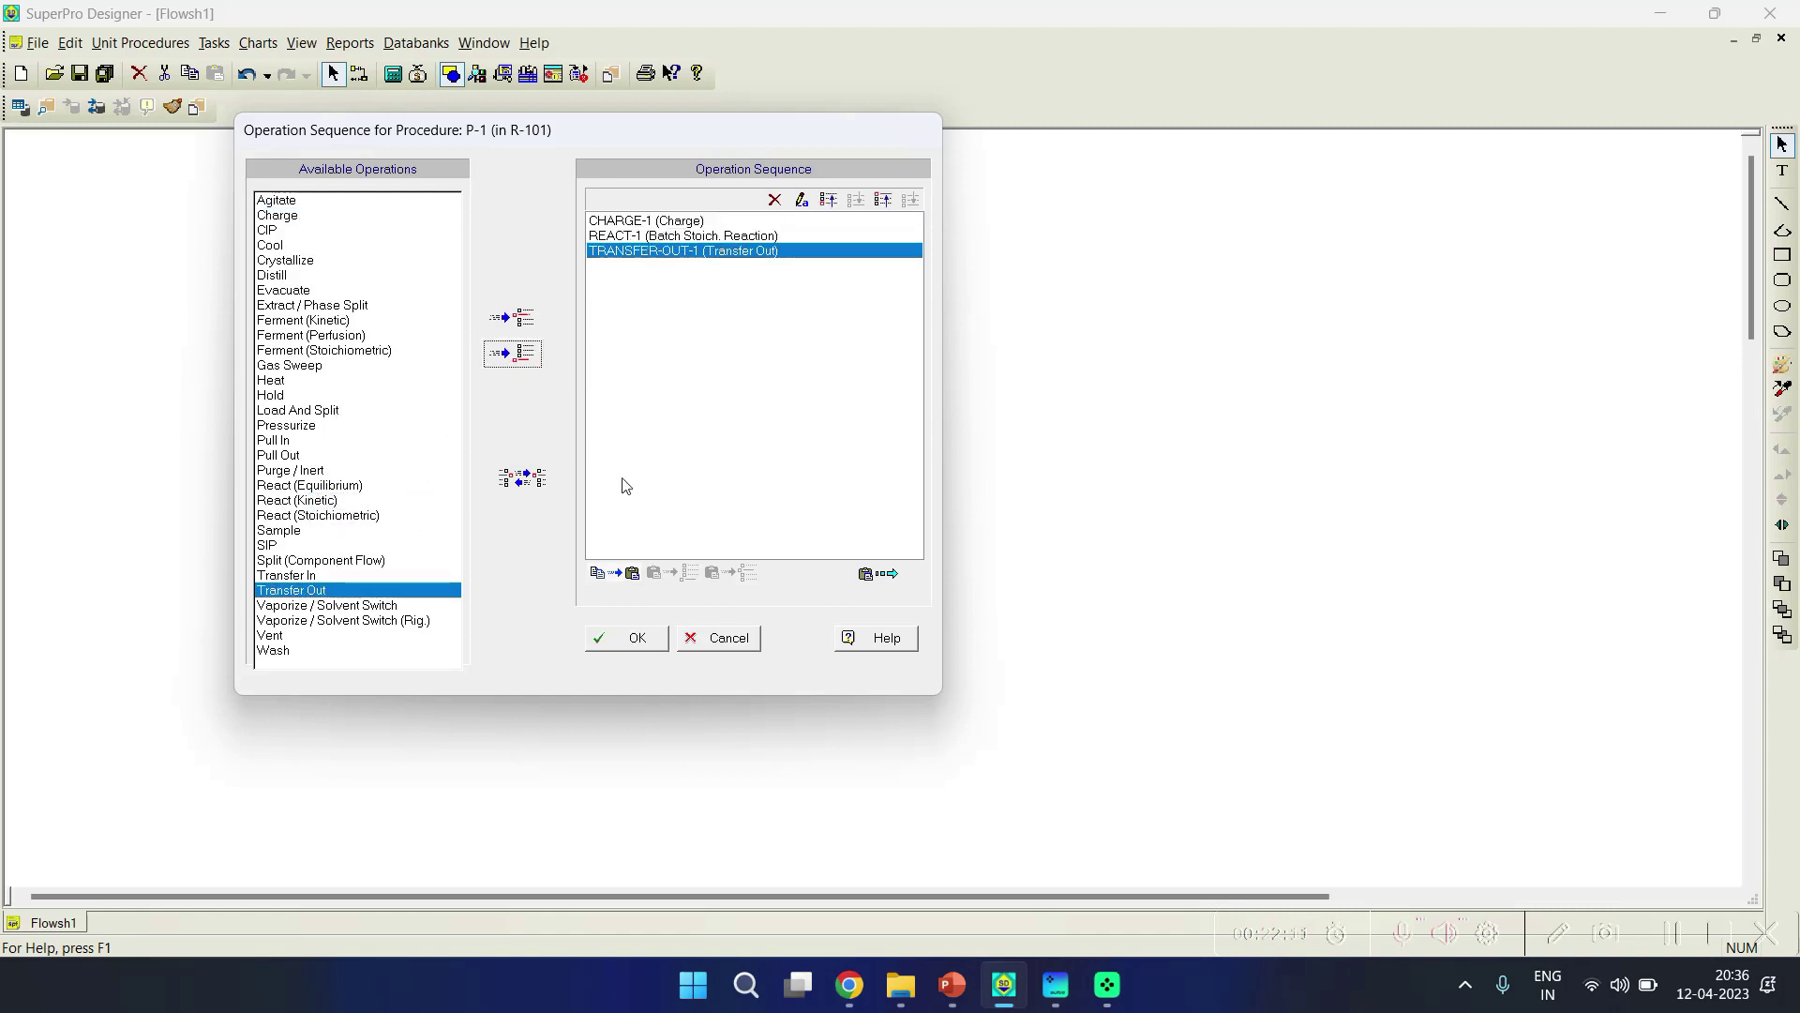
click(636, 642)
Step: Examine the operating conditions and fed-batch settings of the REACT-1 stoichiometric reaction operation in P-1
right_click(710, 395)
mouse_move(822, 443)
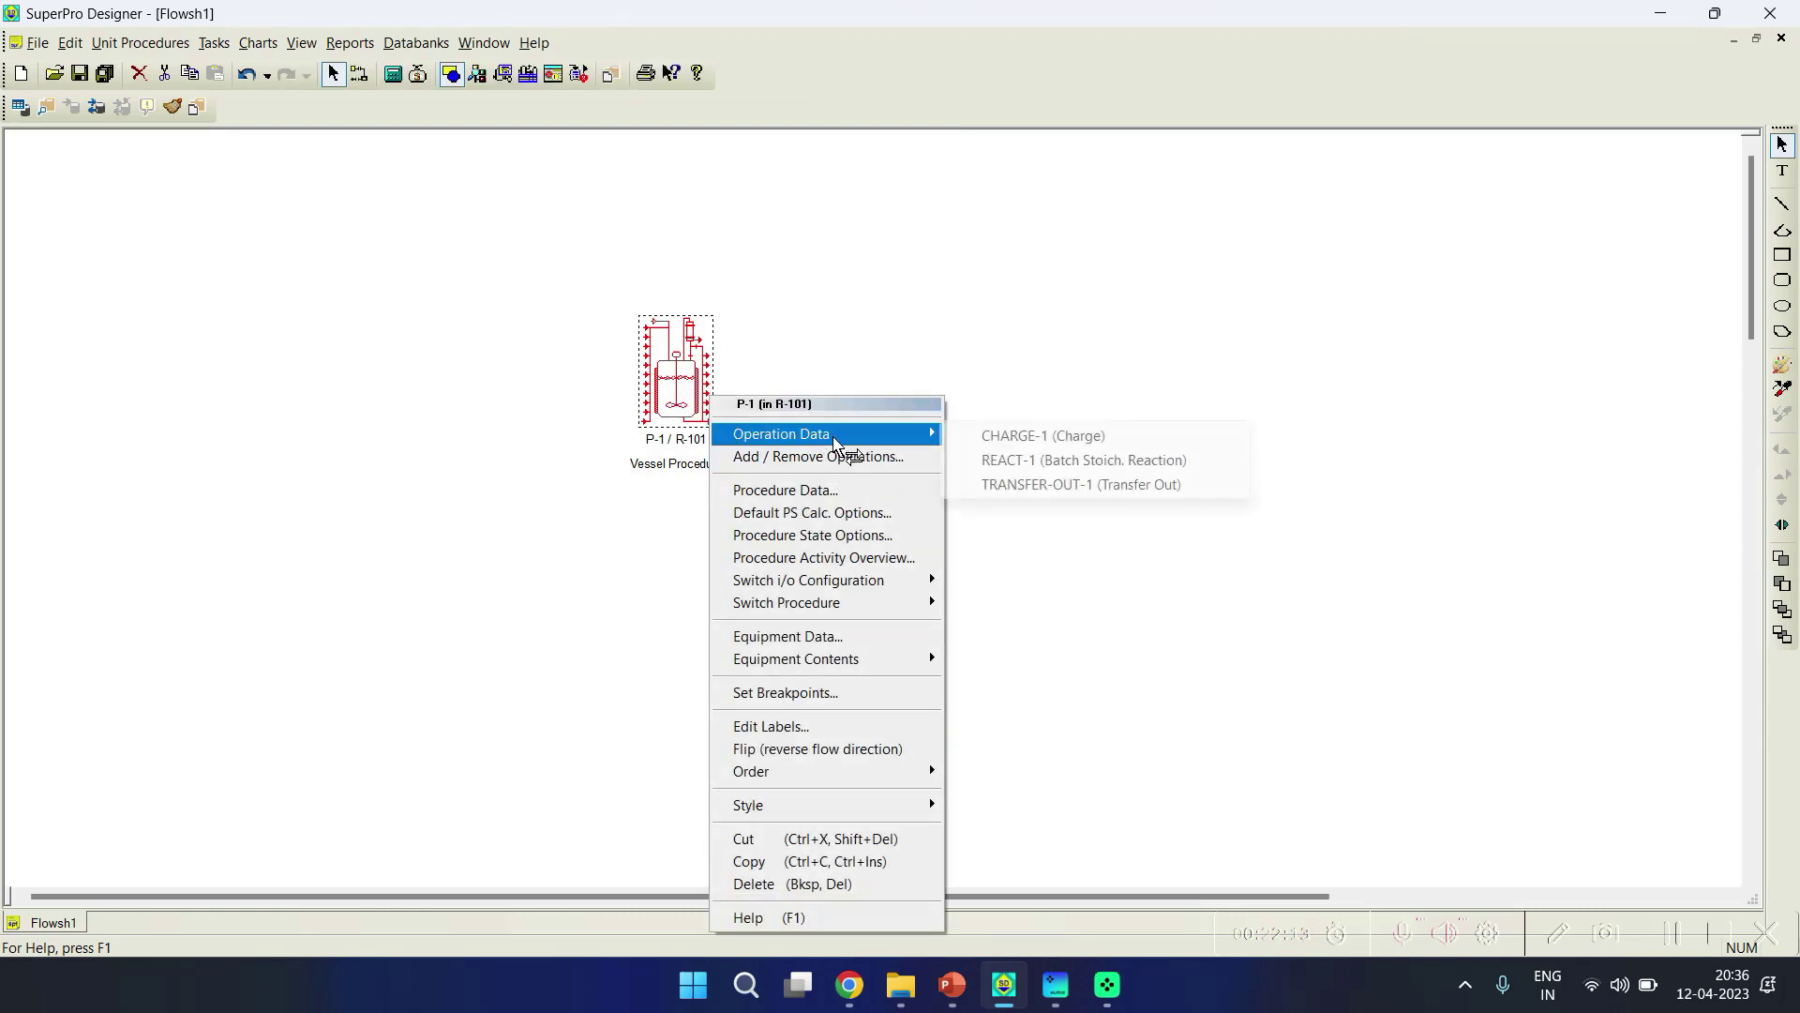
click(1078, 460)
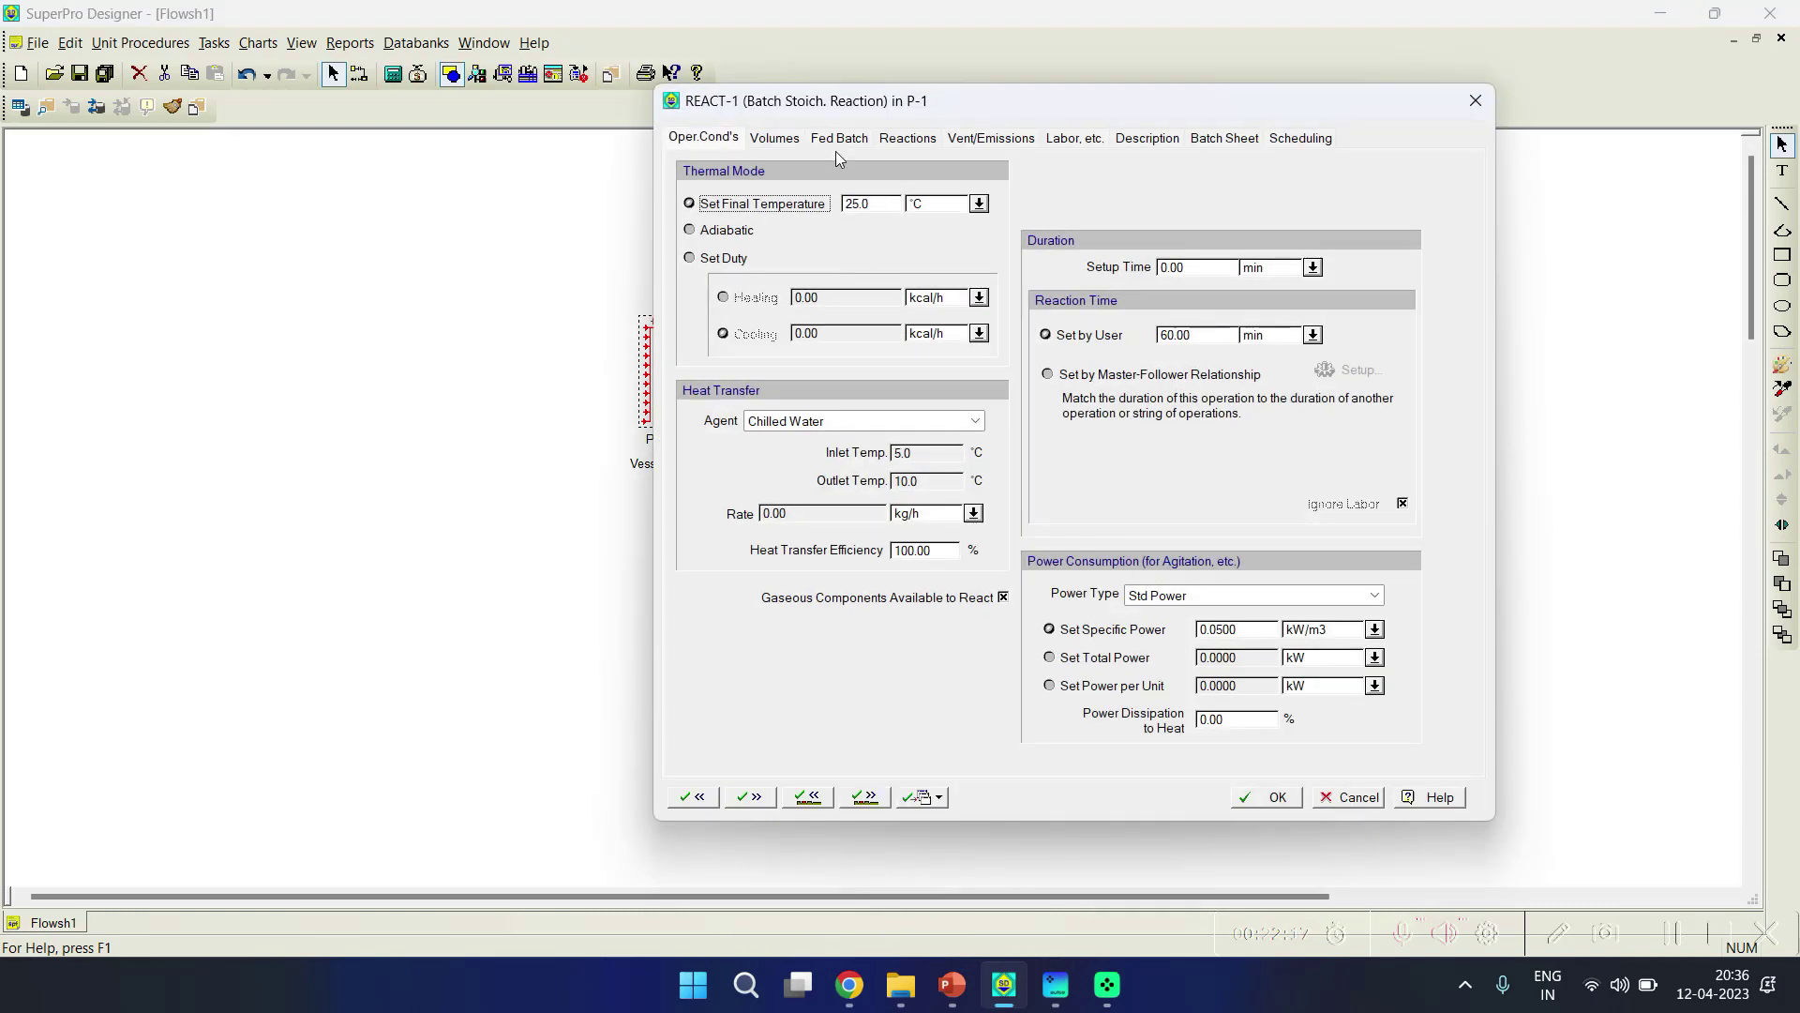
click(837, 140)
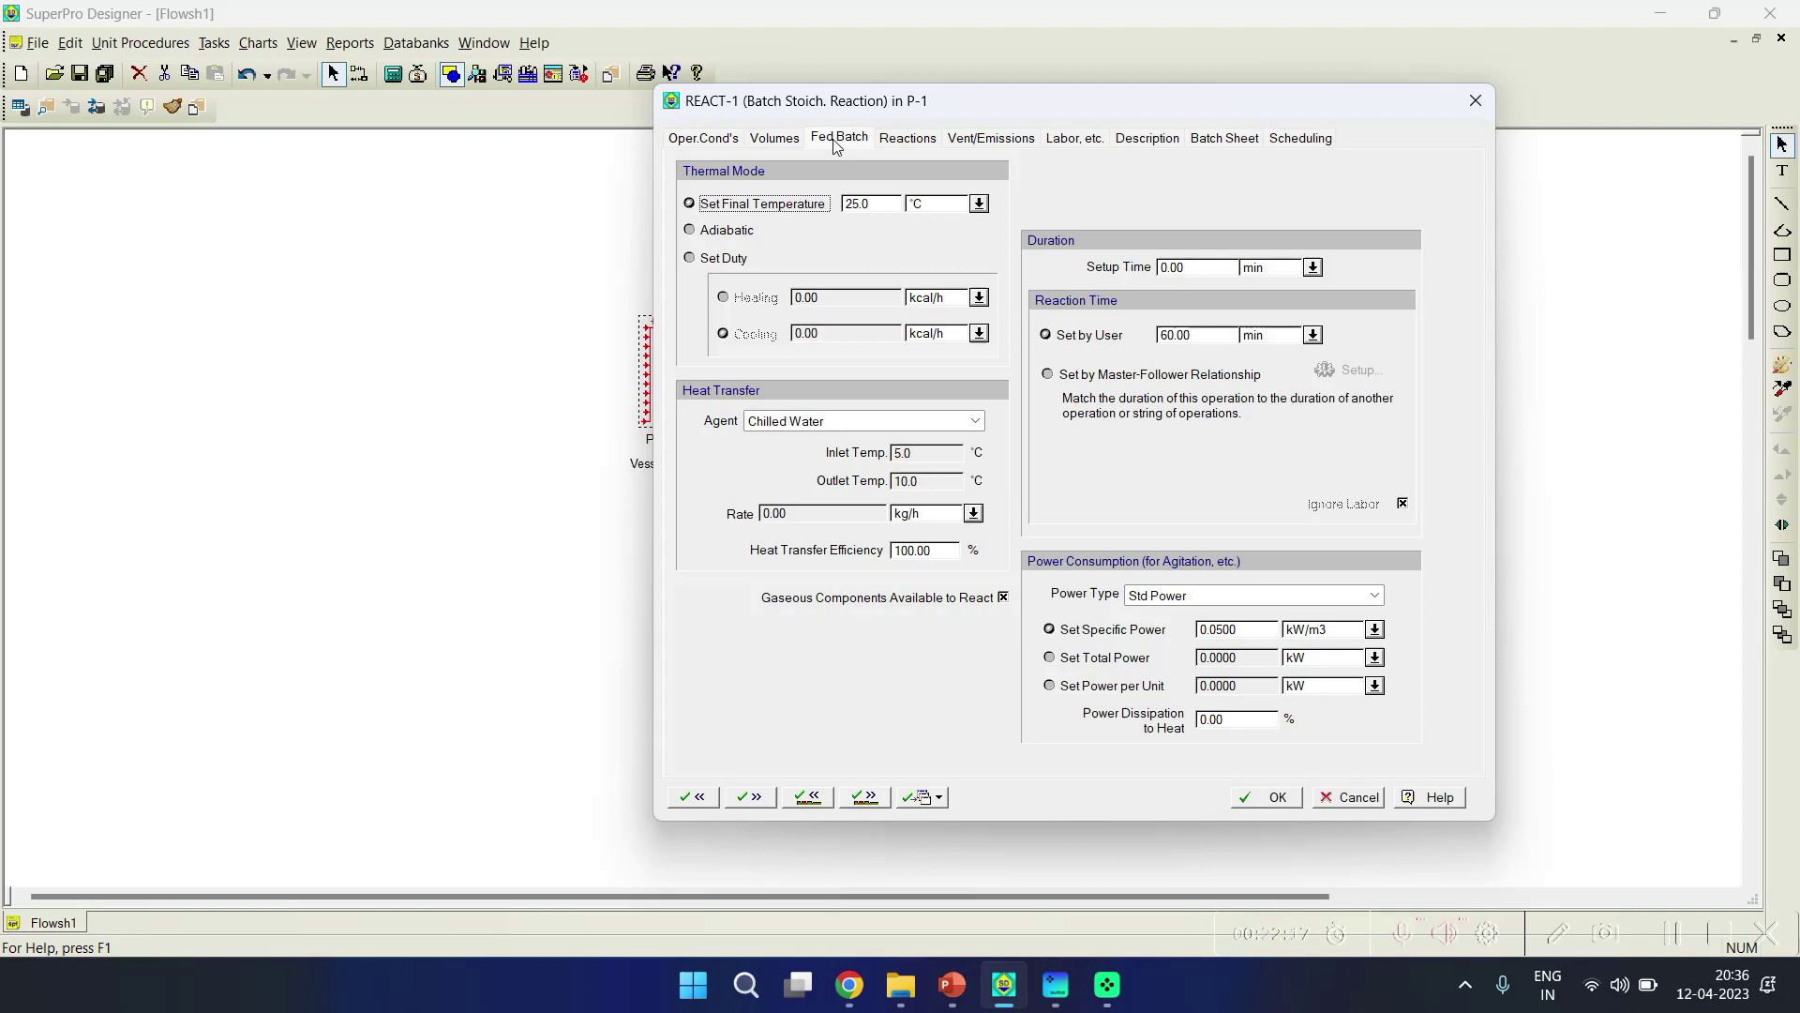